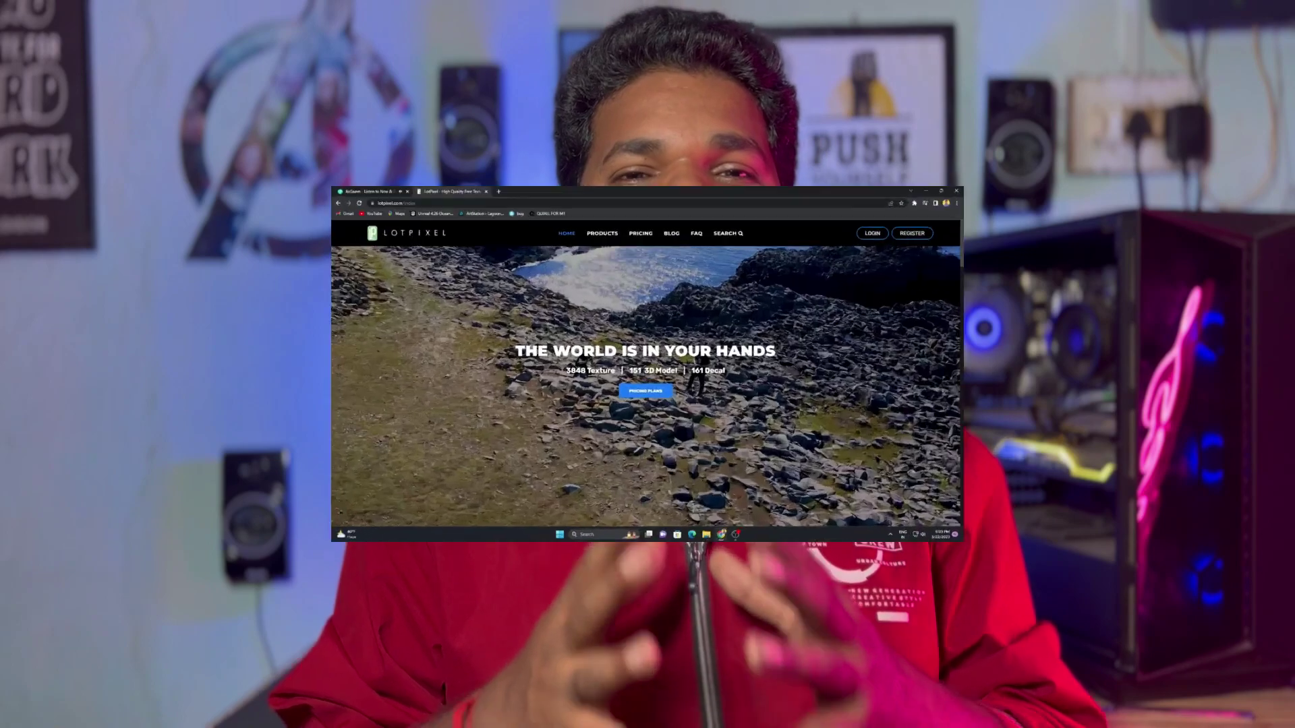
drag(963, 232, 963, 250)
drag(1151, 180, 1249, 468)
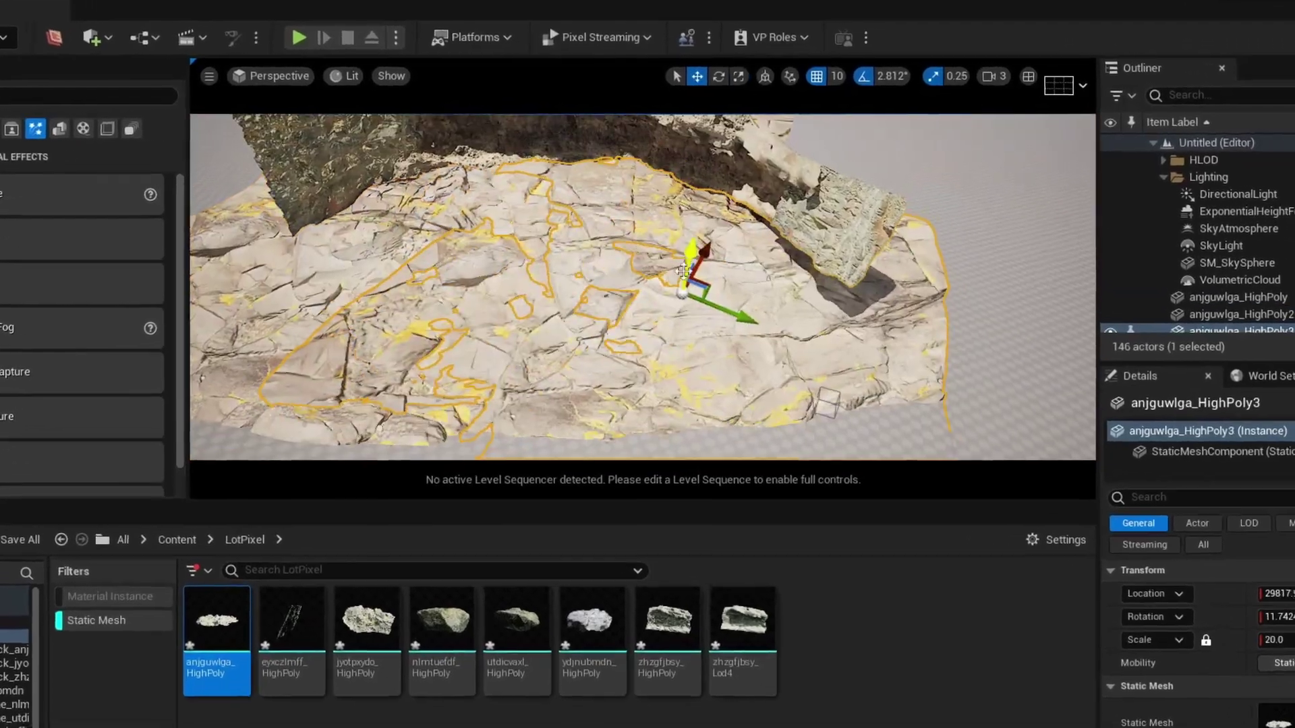
Reposition the selected anjguwlga_HighPoly3 rock mesh and place a duplicate beside it to extend the rocky ground.
drag(683, 271, 689, 255)
right_drag(490, 328, 490, 257)
alt+drag(600, 210, 406, 272)
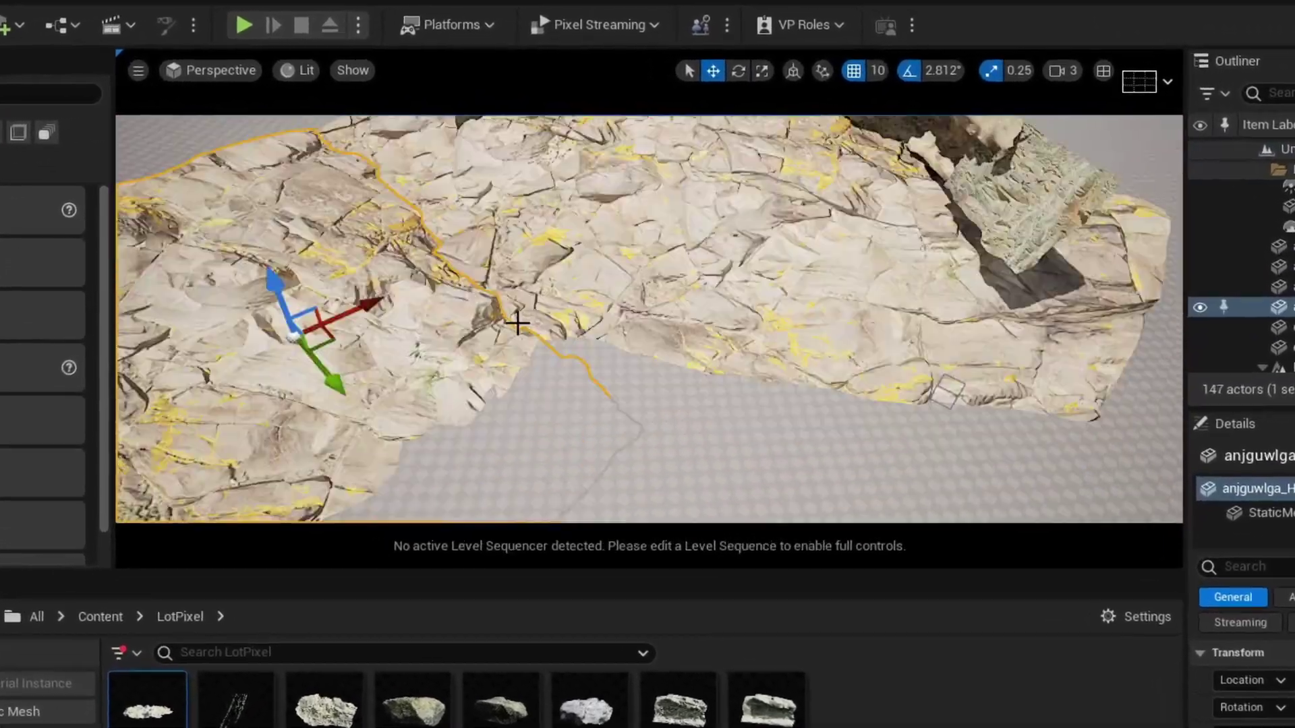
click(994, 76)
drag(1026, 115, 1044, 115)
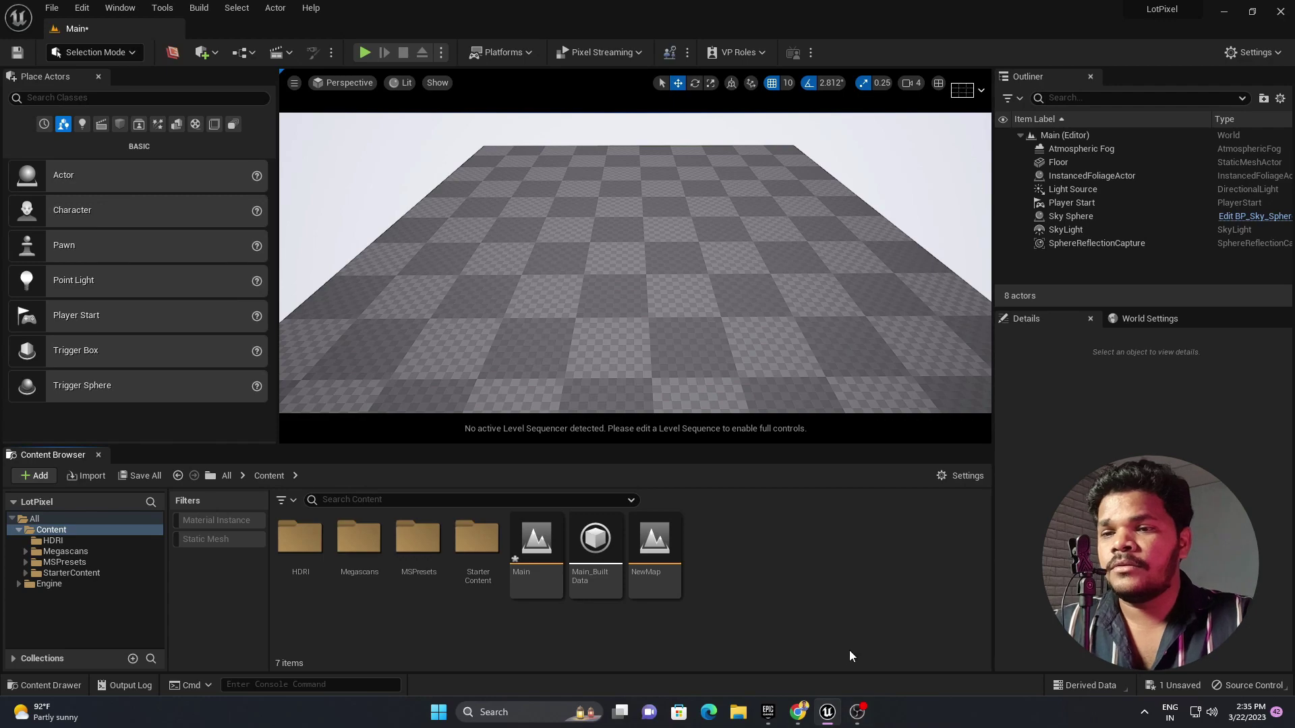
Switch to Chrome and look over LotPixel's pricing plans, products page and account credit.
click(801, 711)
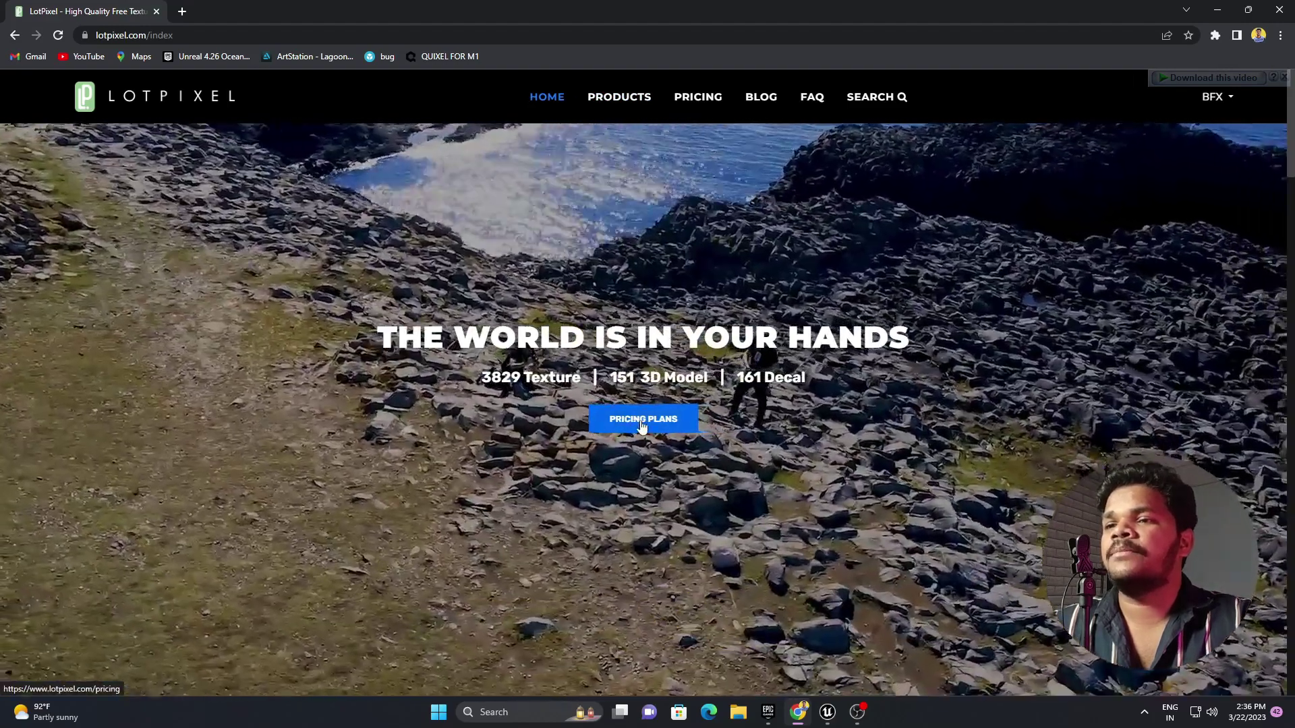
click(641, 426)
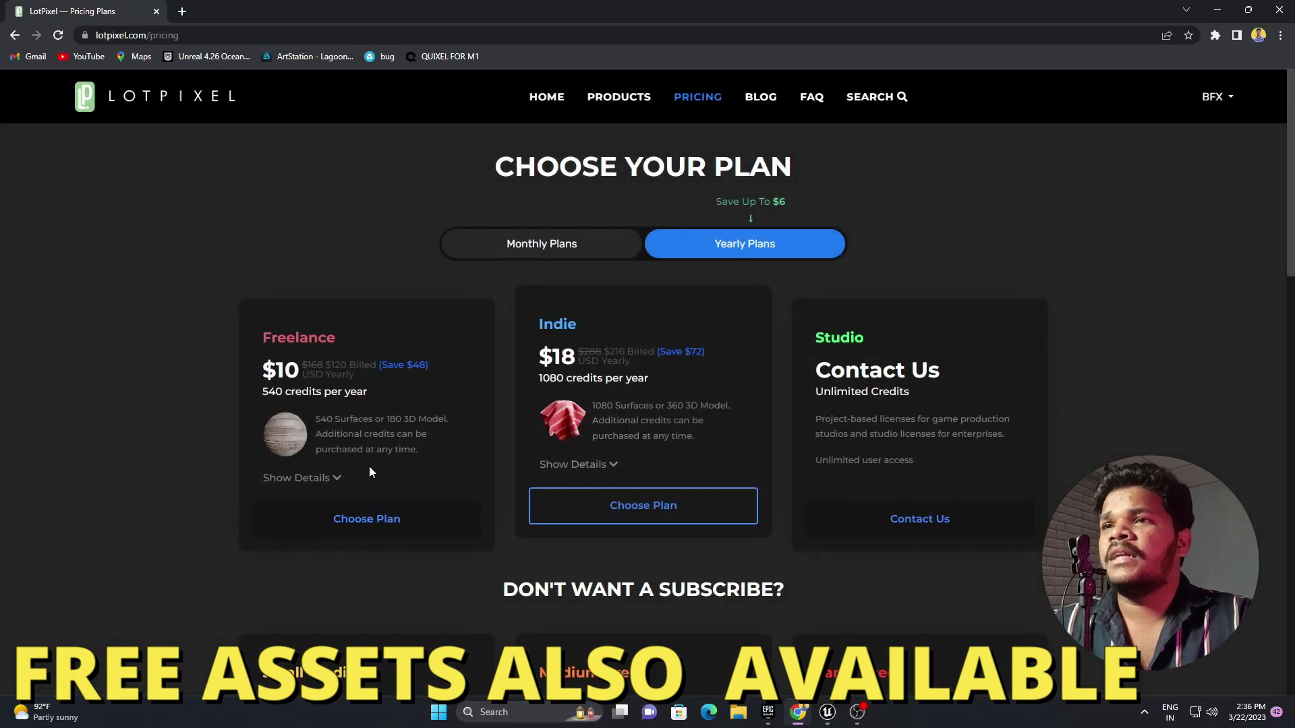
click(638, 99)
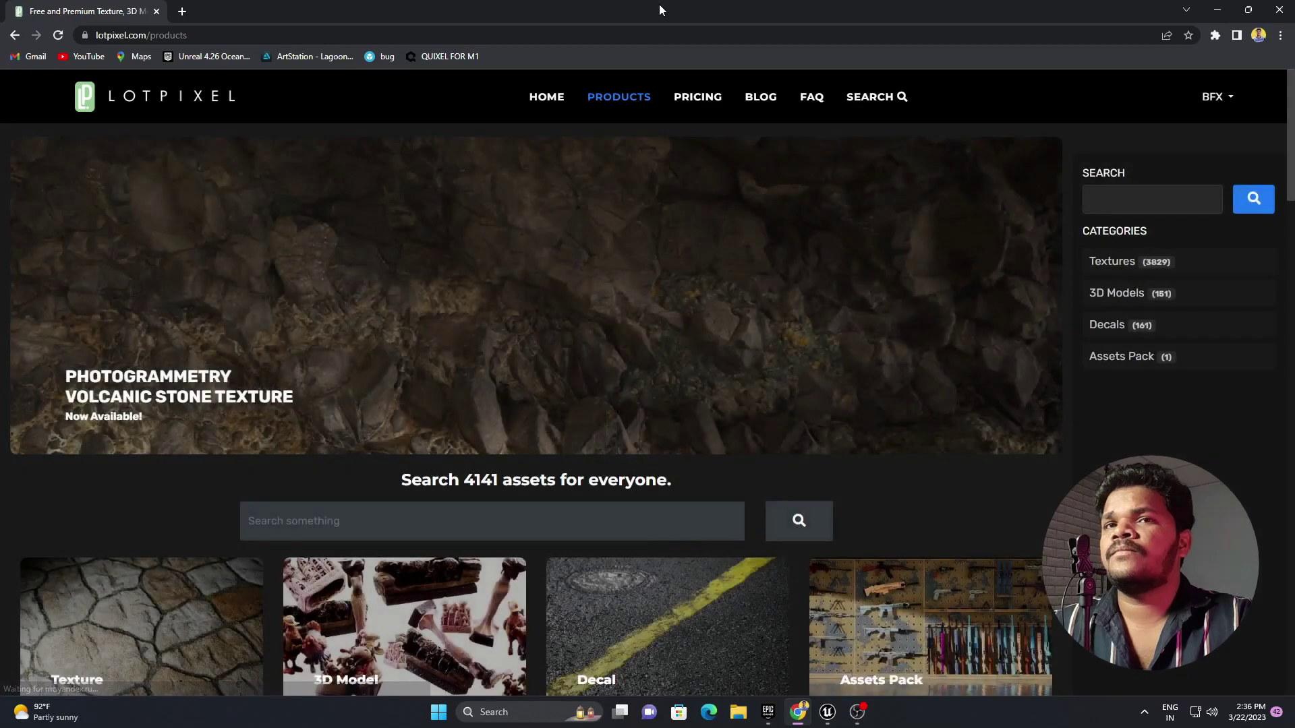
click(1214, 98)
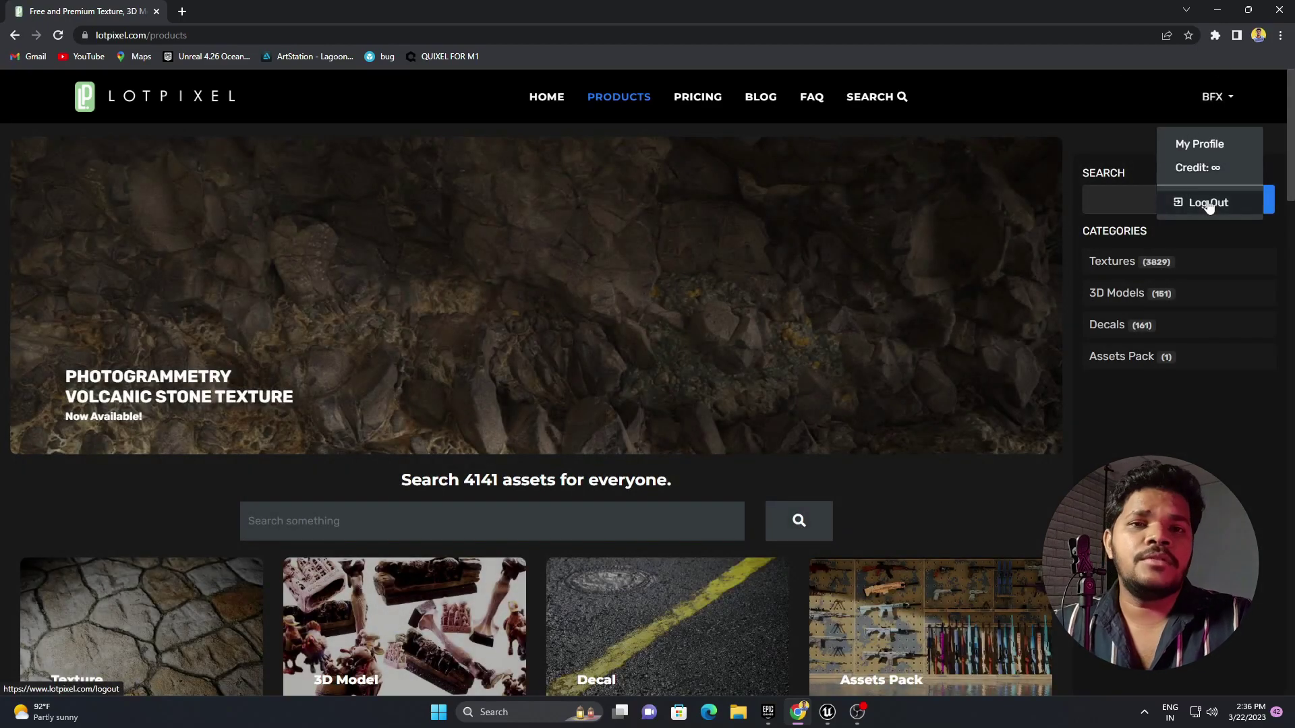
click(1029, 107)
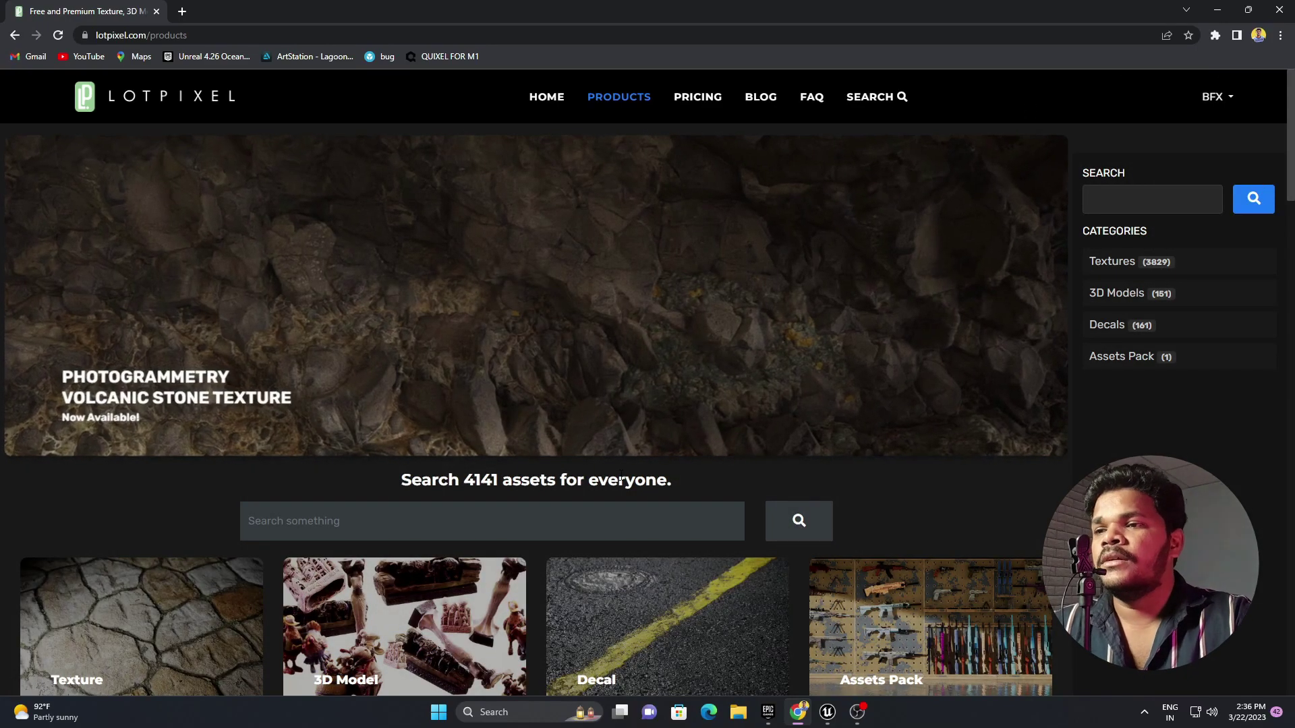
Open LotPixel's 3D model library from the products page and browse the listed models.
scroll(614, 288, down, 3)
click(401, 456)
scroll(685, 555, down, 3)
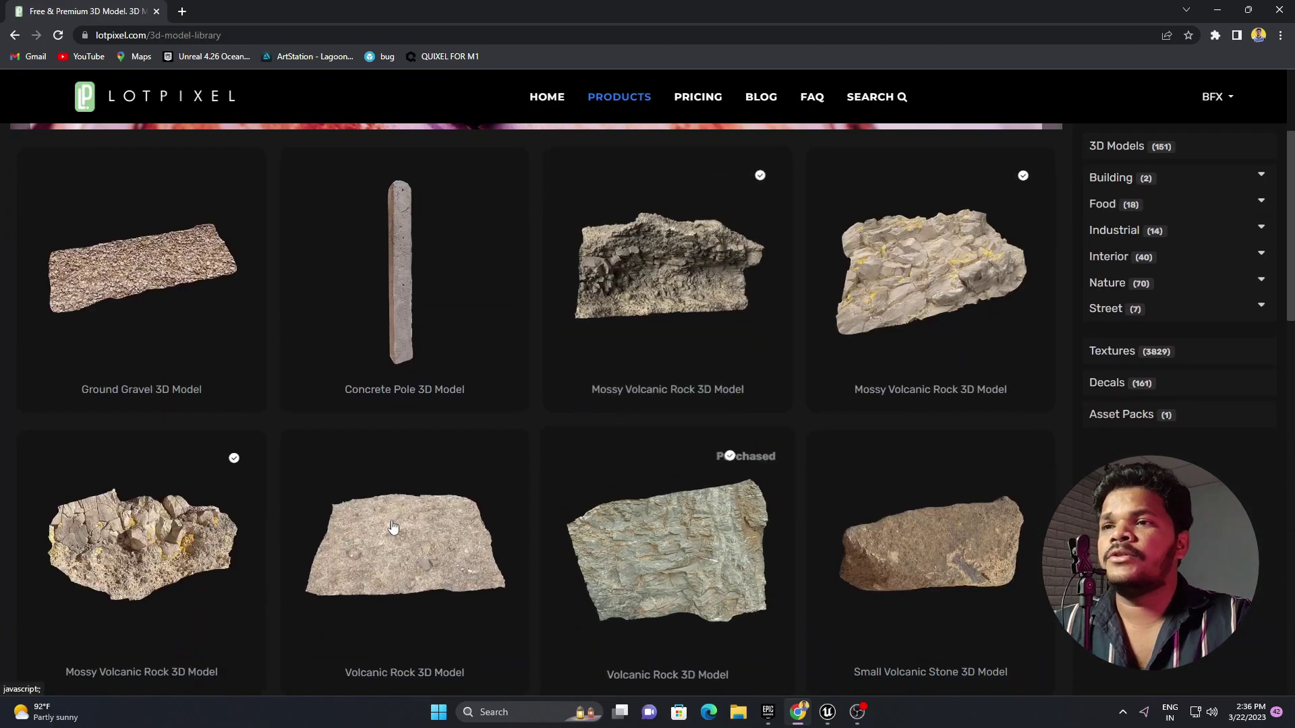
scroll(673, 516, up, 3)
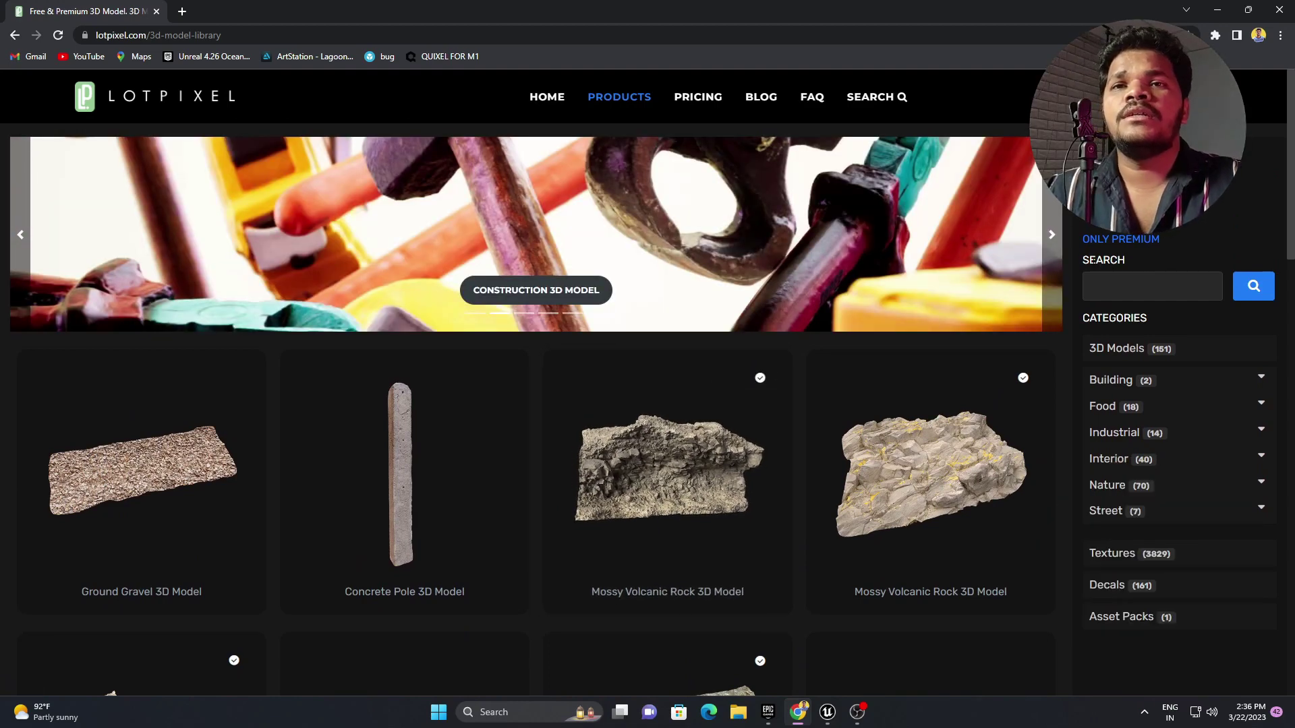
Search the 3D models for "volcanic" and open the third Mossy Volcanic Rock 3D Model.
click(1123, 274)
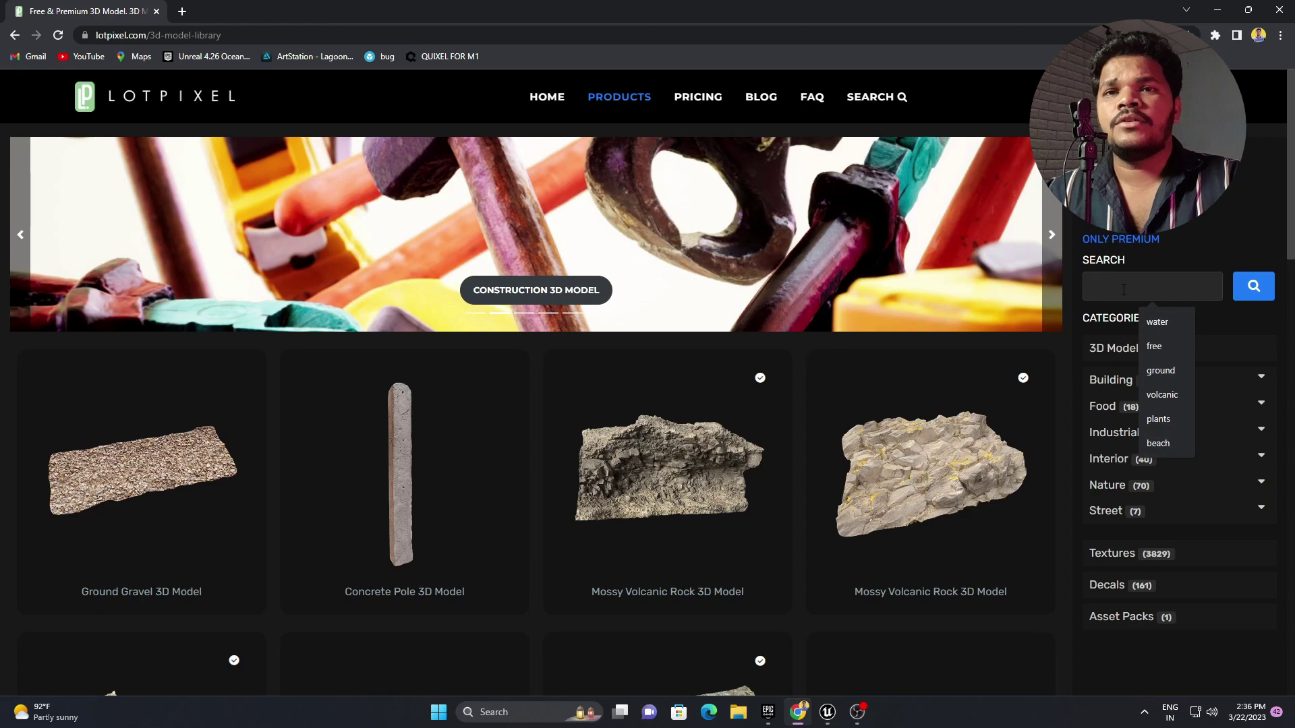
click(1170, 395)
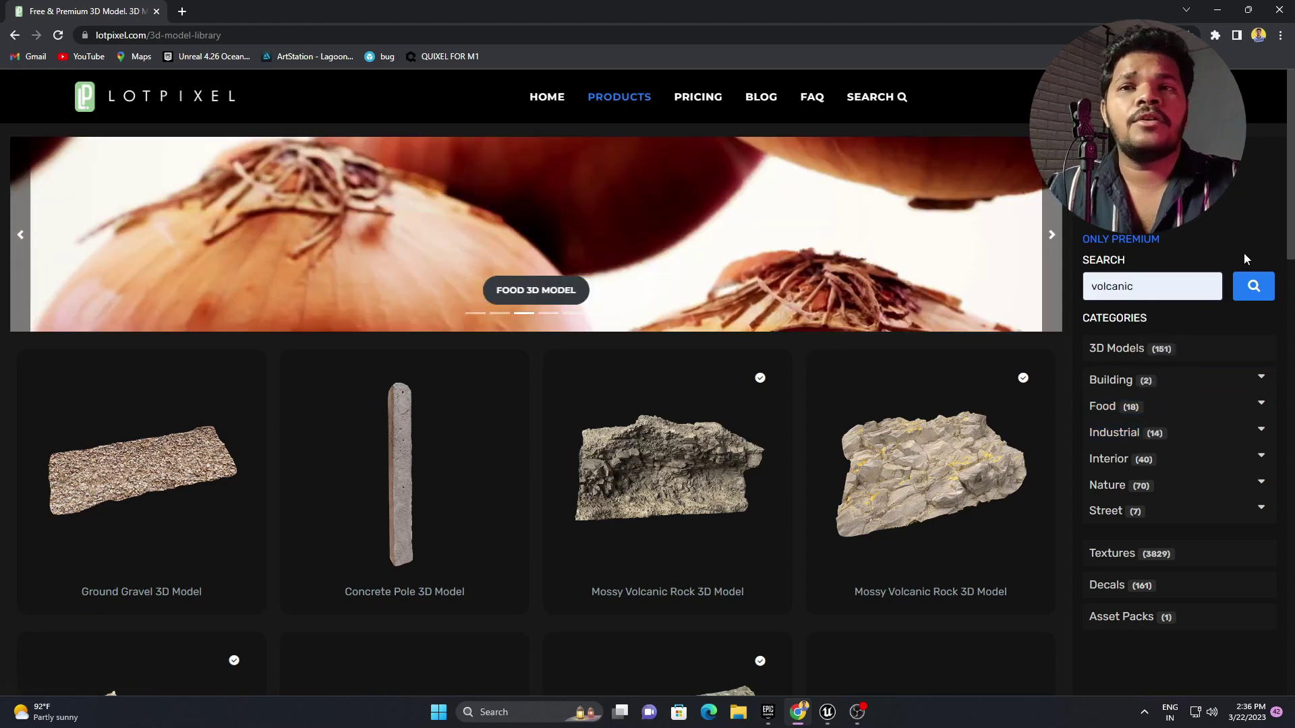
click(1250, 283)
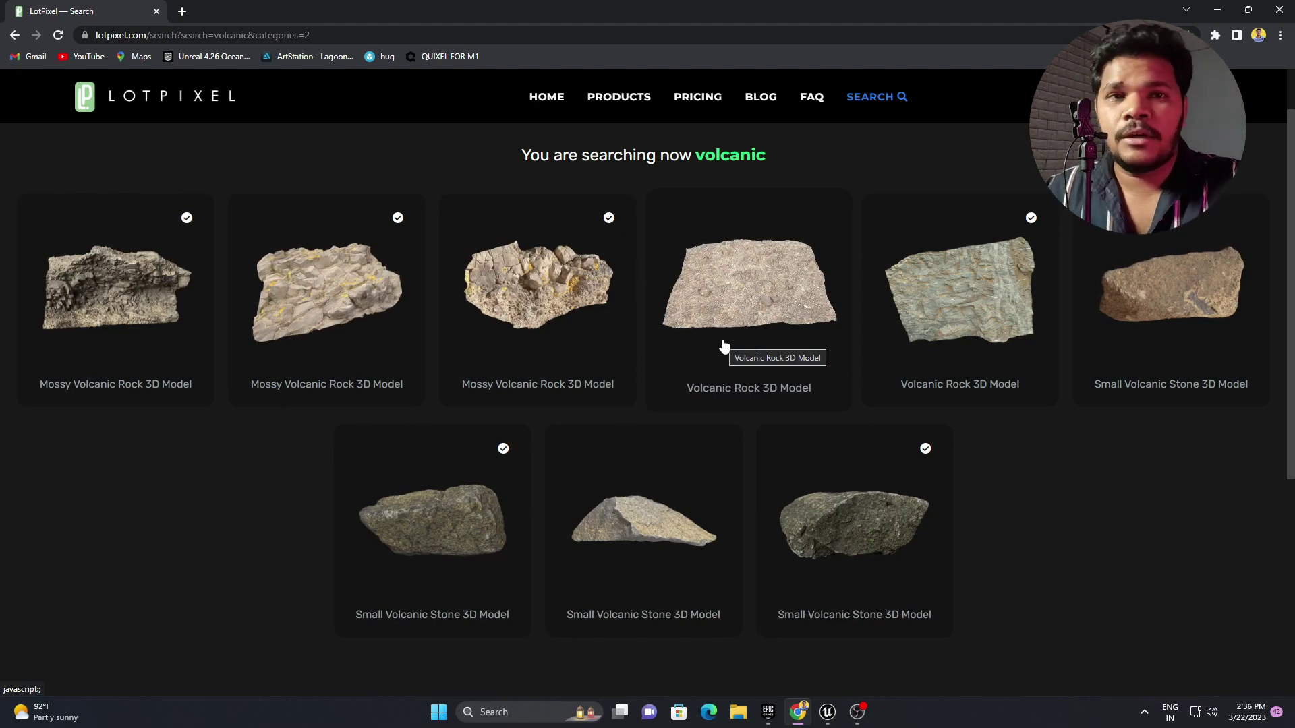
click(542, 287)
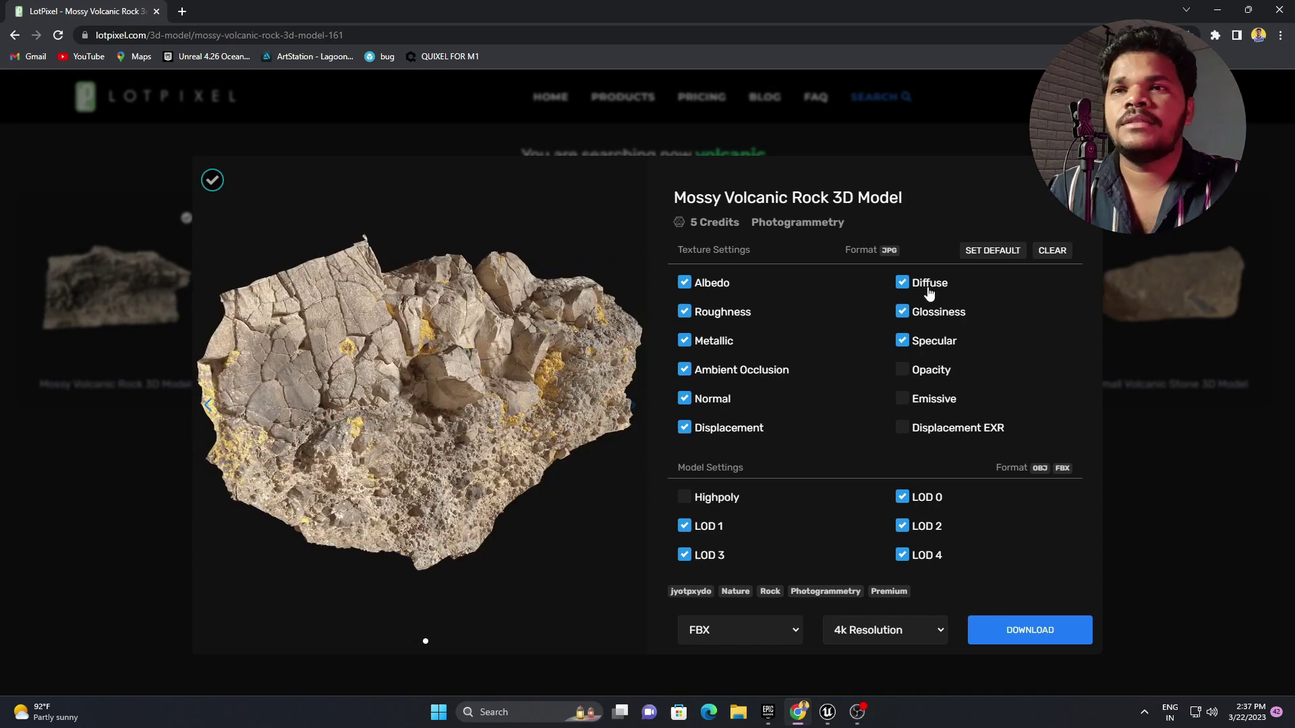
Limit the download to Albedo, Roughness, Ambient Occlusion and Normal textures, with only the Highpoly model included.
click(901, 341)
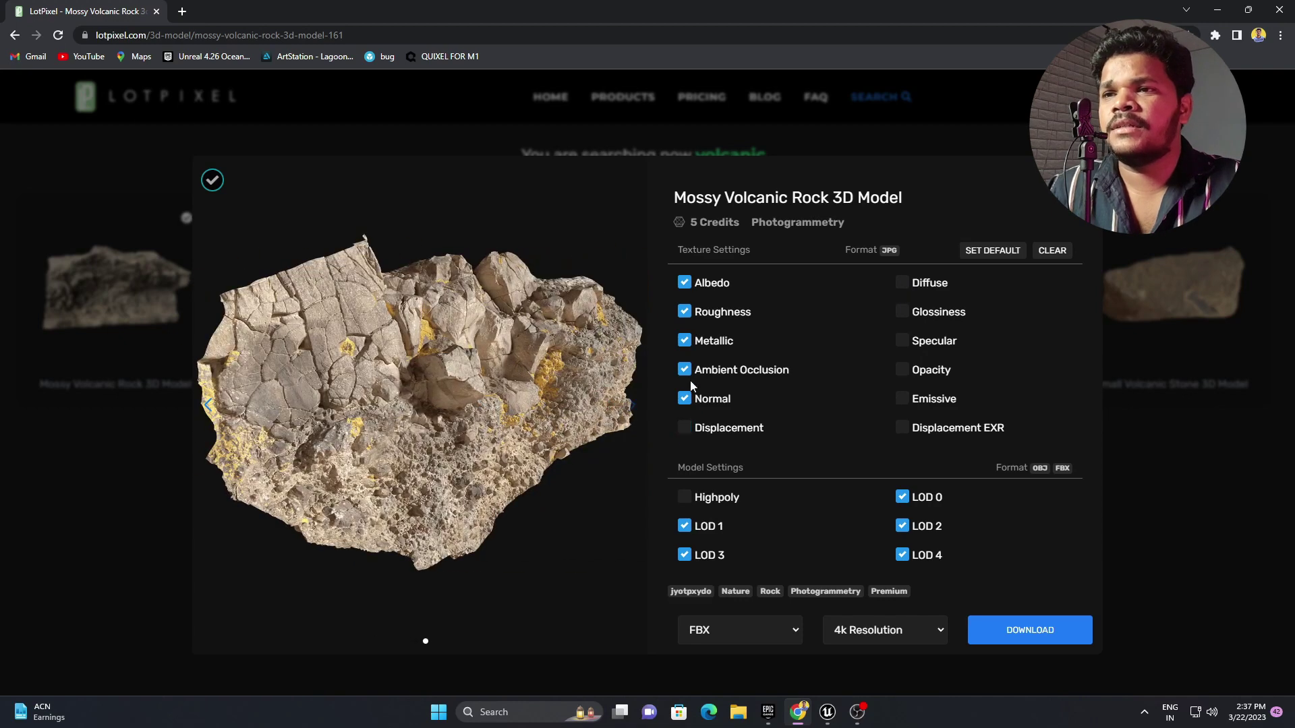
click(691, 346)
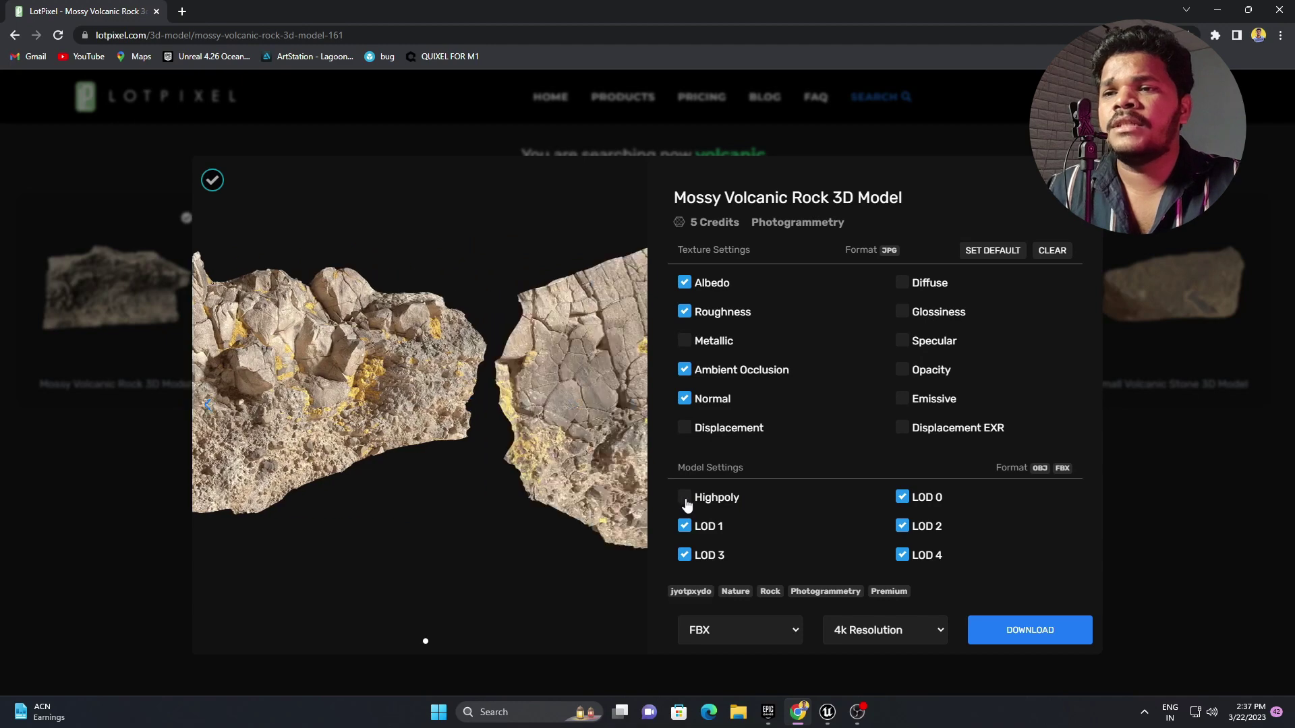
click(684, 555)
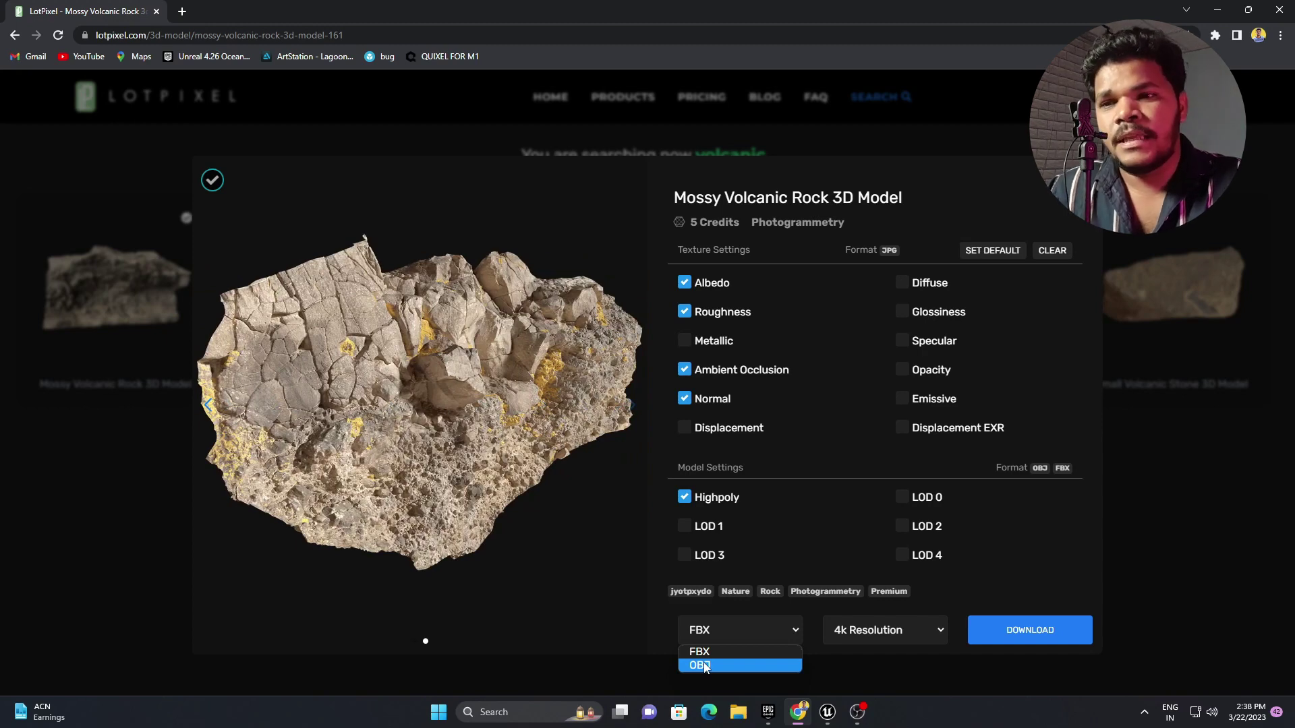
Choose FBX as the rock model's download format and 4k Resolution for its textures.
click(718, 649)
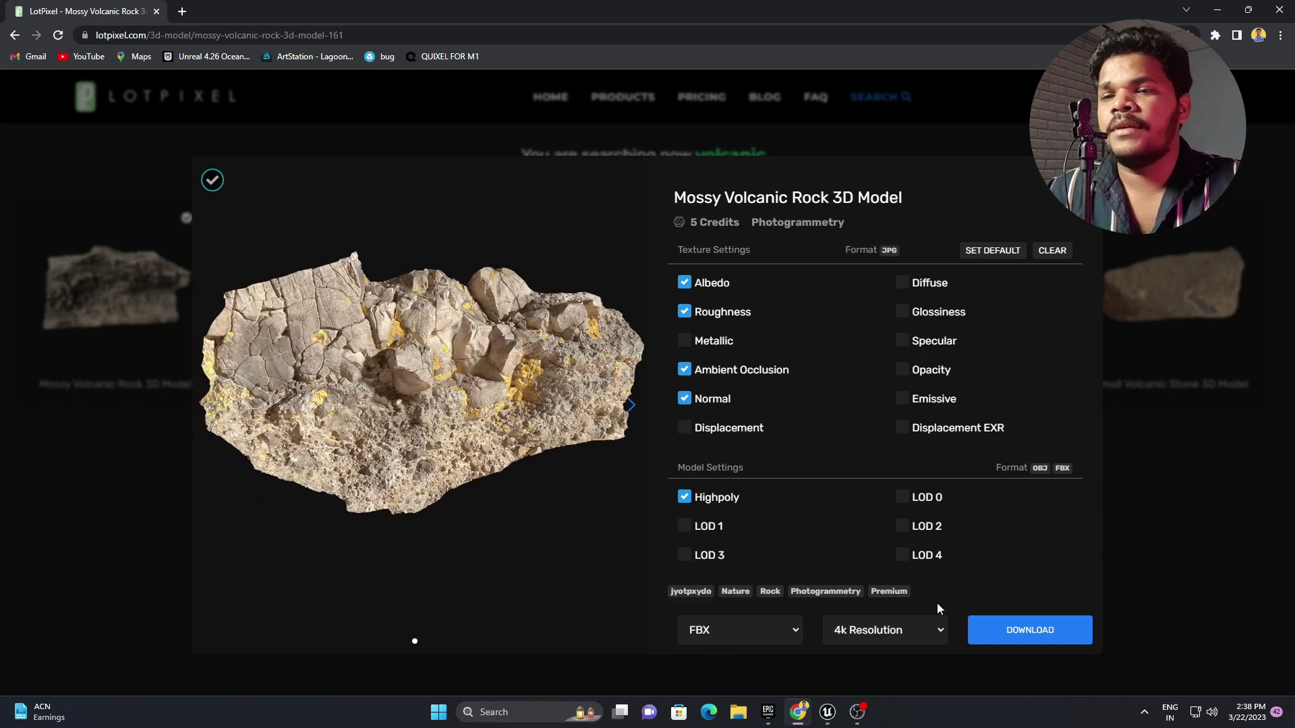
click(915, 631)
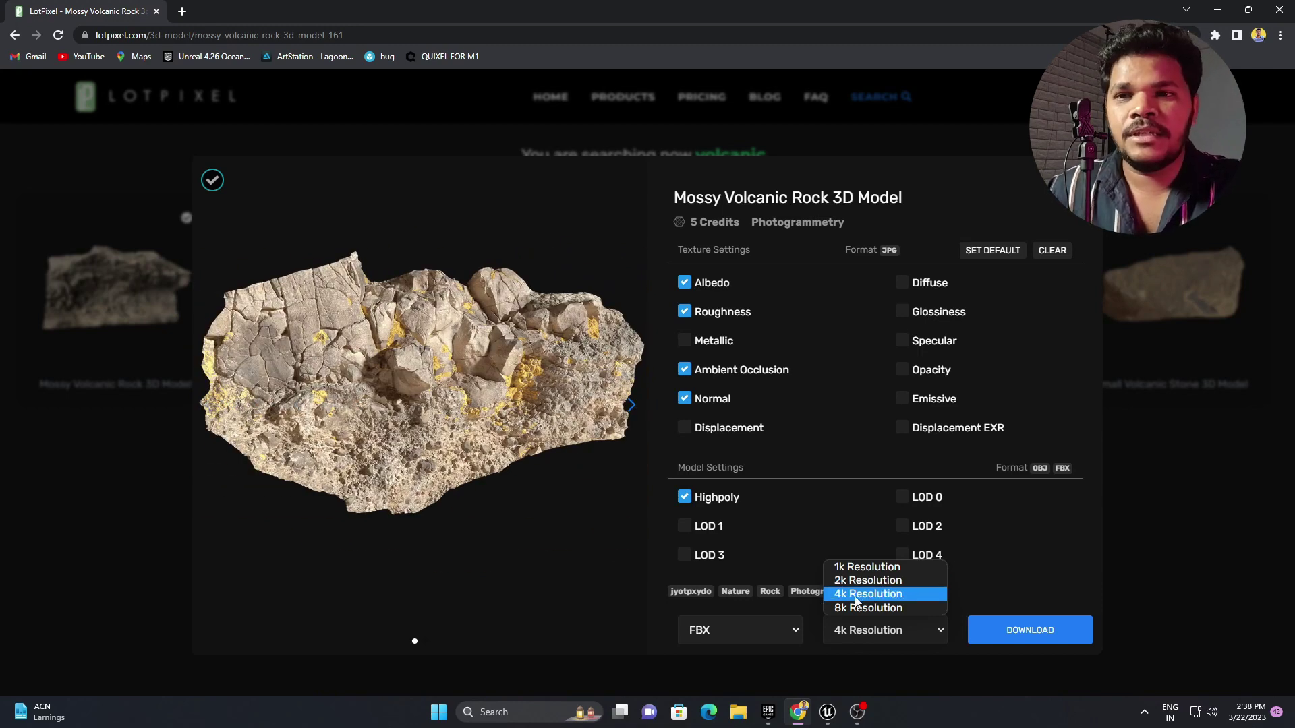
click(876, 595)
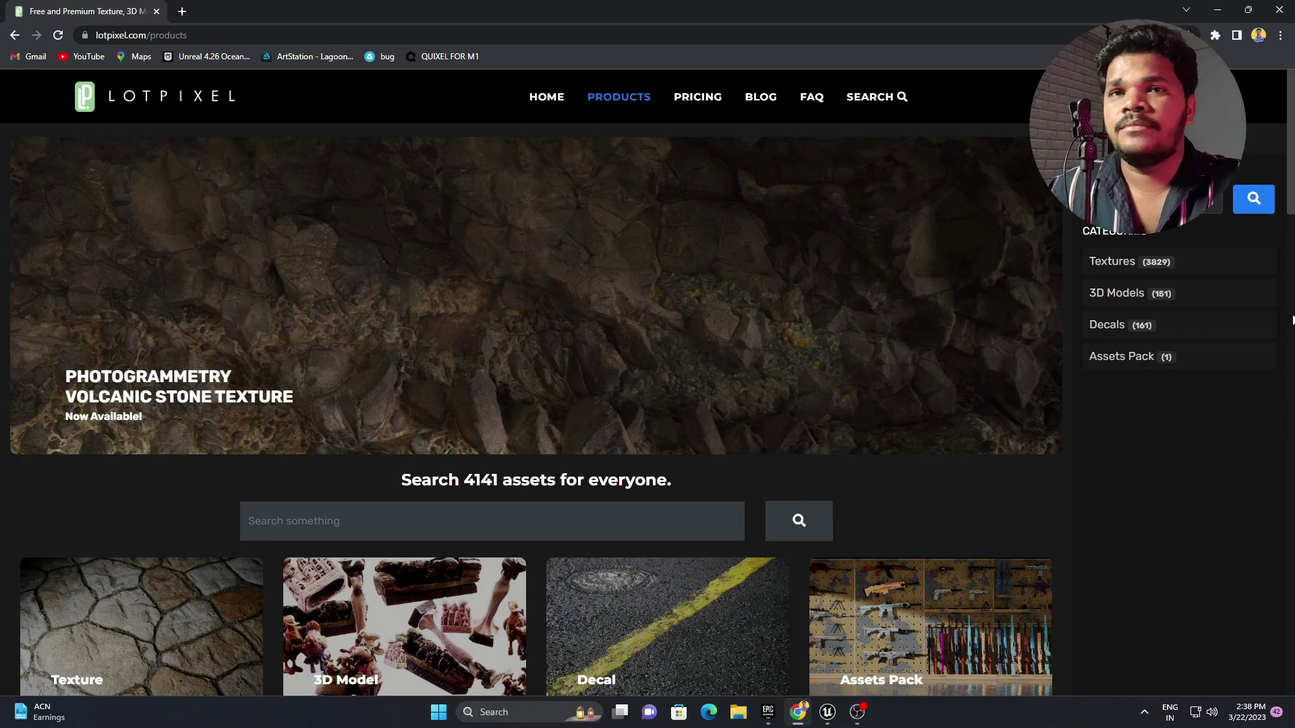
Open the decal library from the products page and browse the manhole cover decals in the Street category.
drag(1289, 164, 1293, 243)
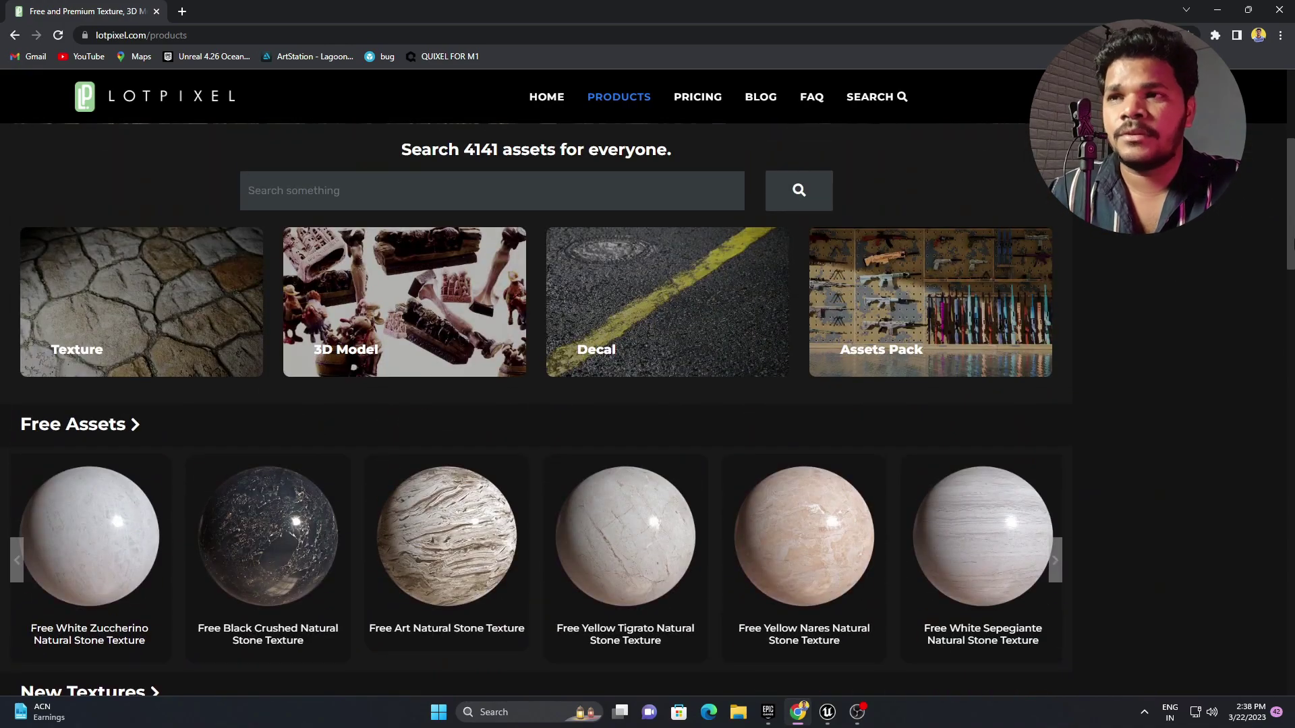
click(619, 355)
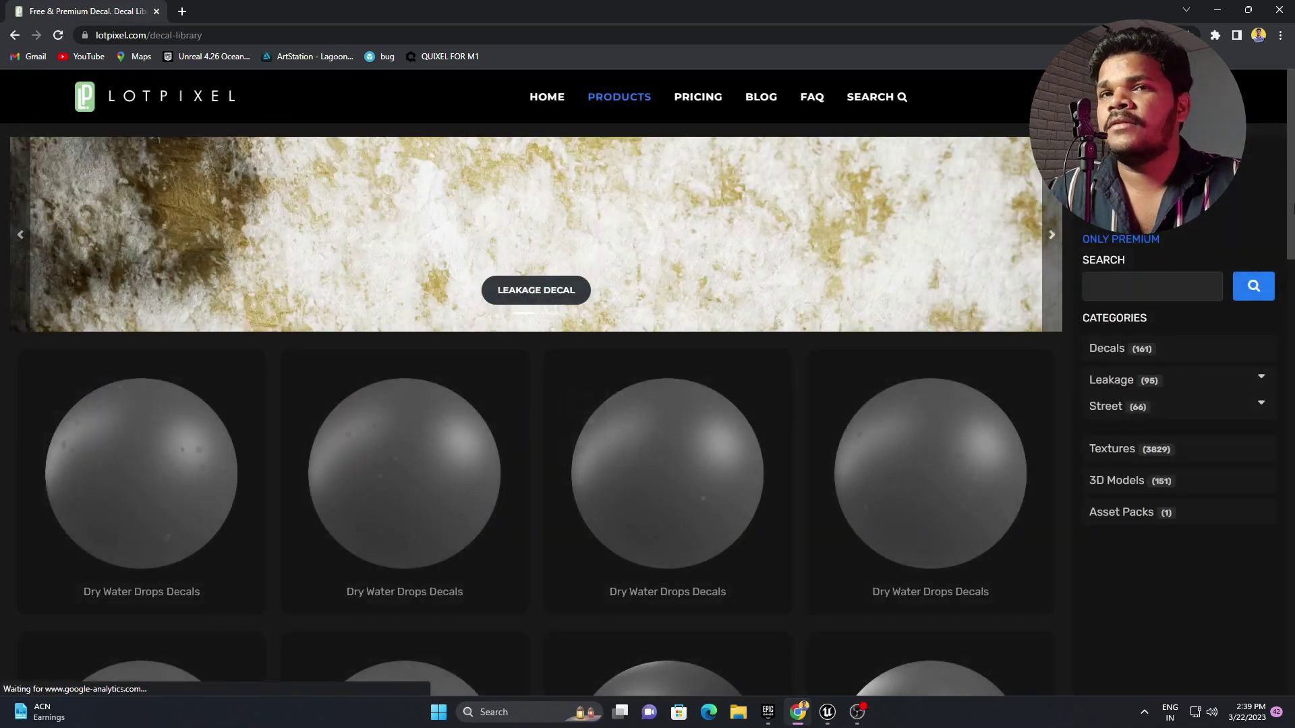
drag(1290, 183, 1291, 447)
scroll(1285, 174, up, 1)
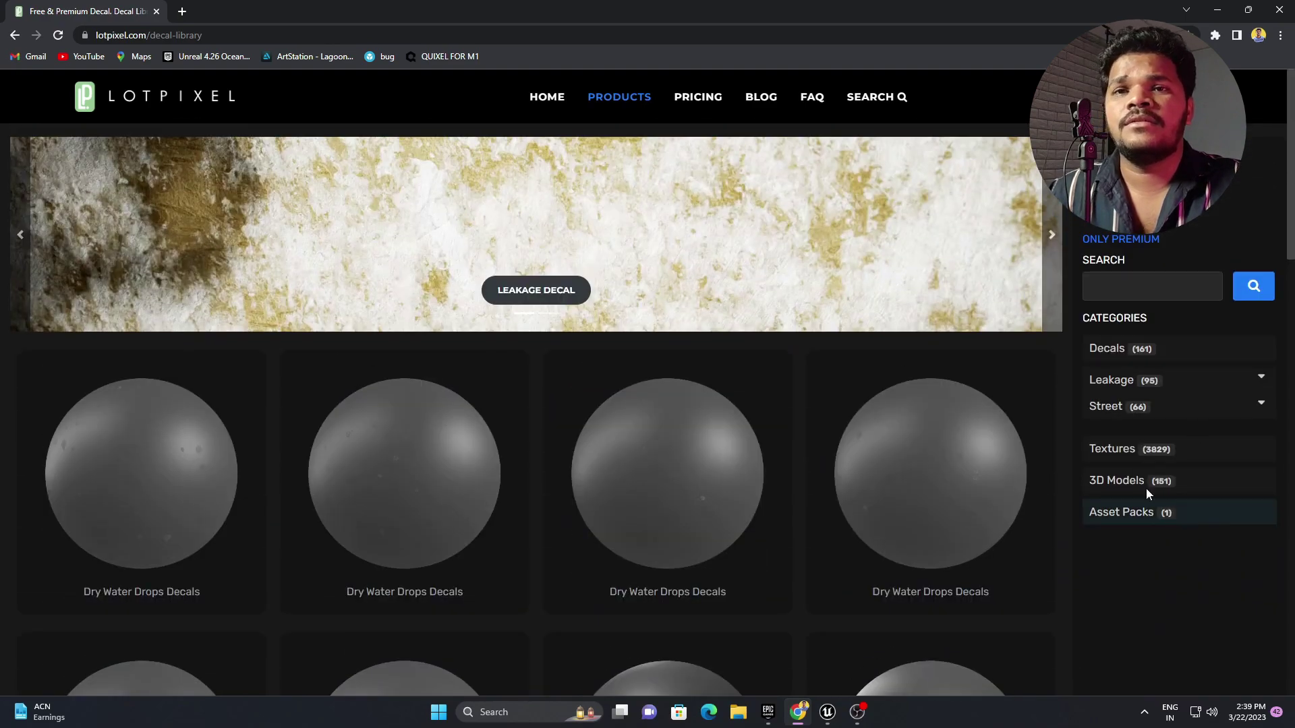
click(1144, 409)
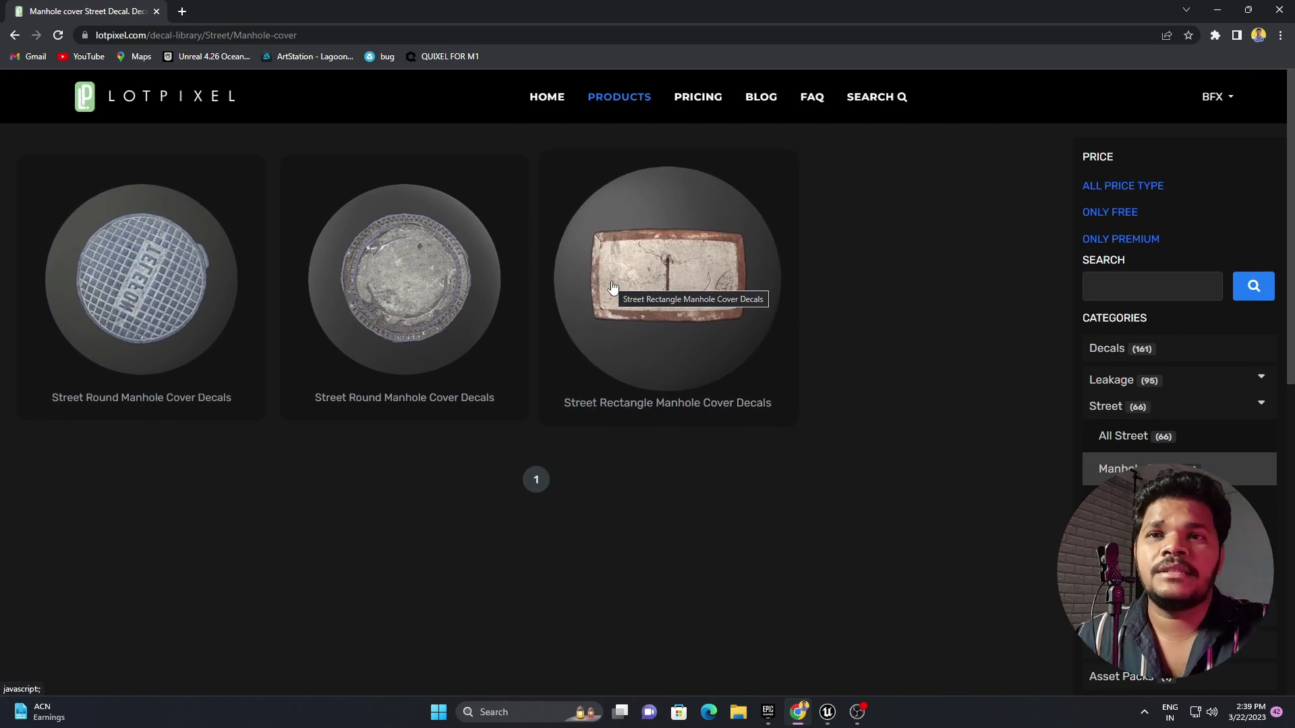
Open the texture library from the products page and examine the download options of the black-and-yellow checkered Anti Slip Tiles Texture.
click(600, 103)
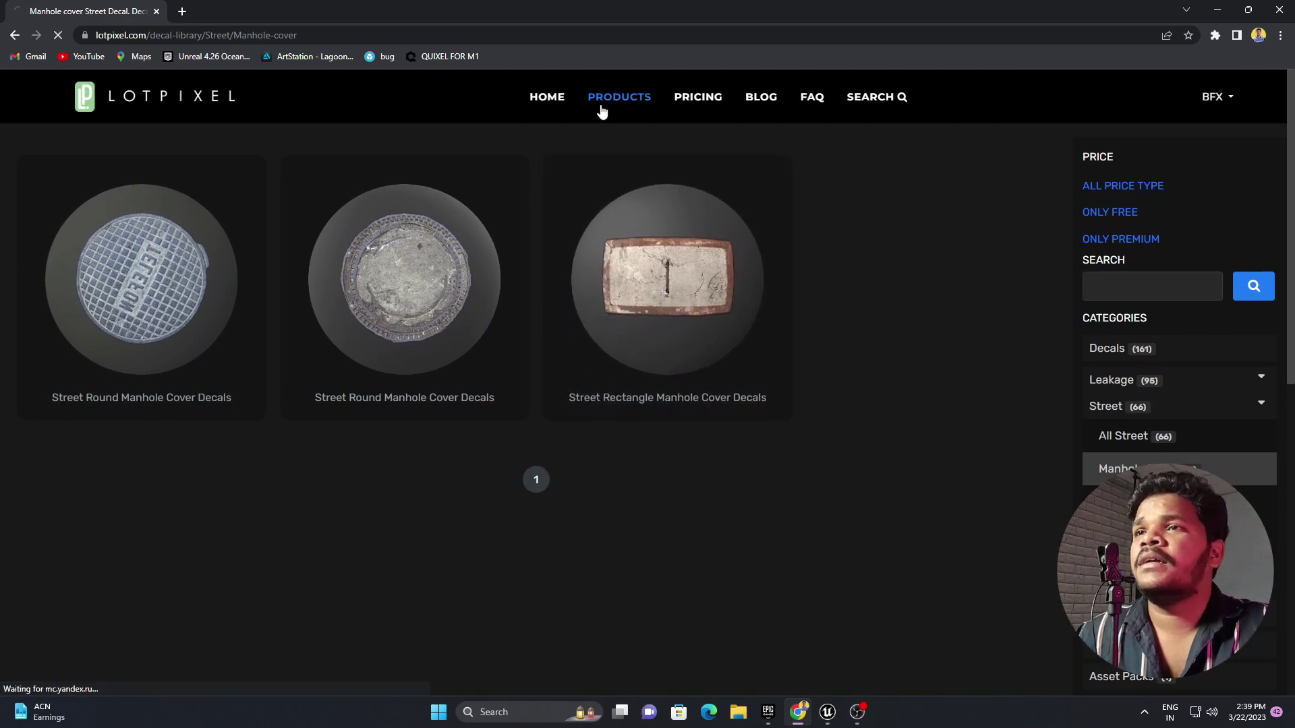
scroll(394, 466, down, 4)
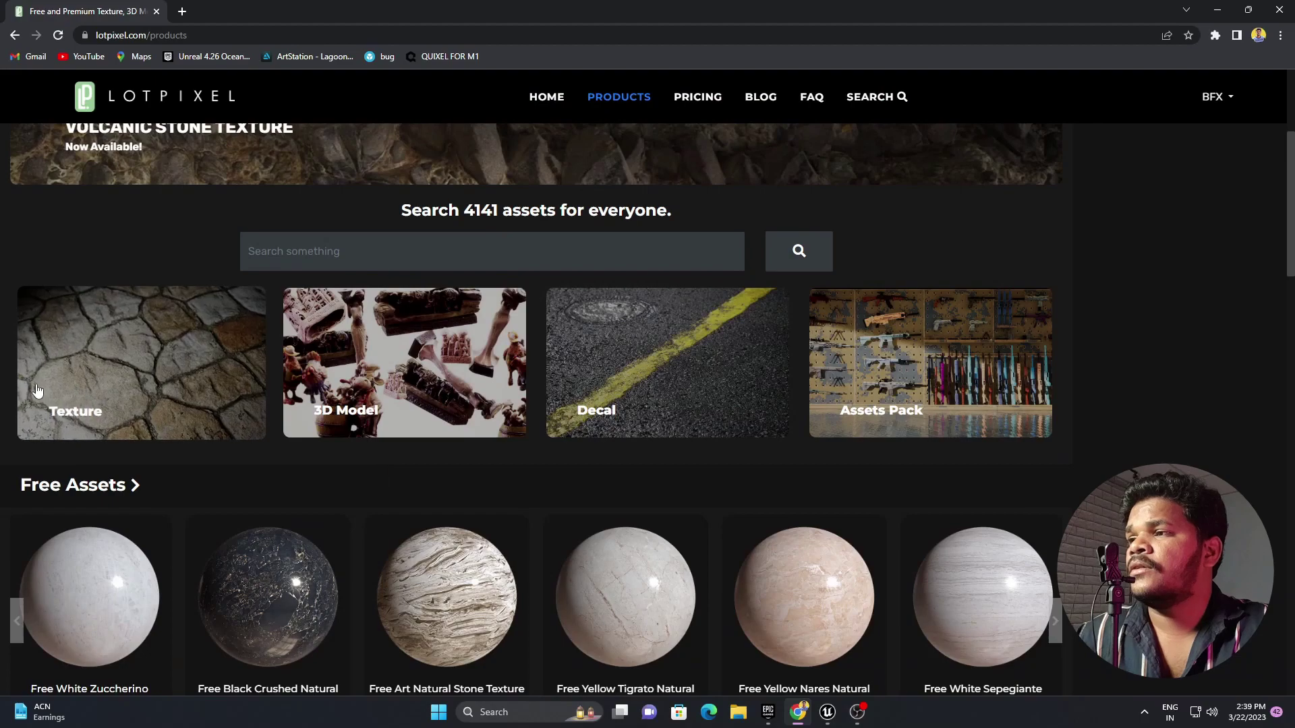
click(95, 368)
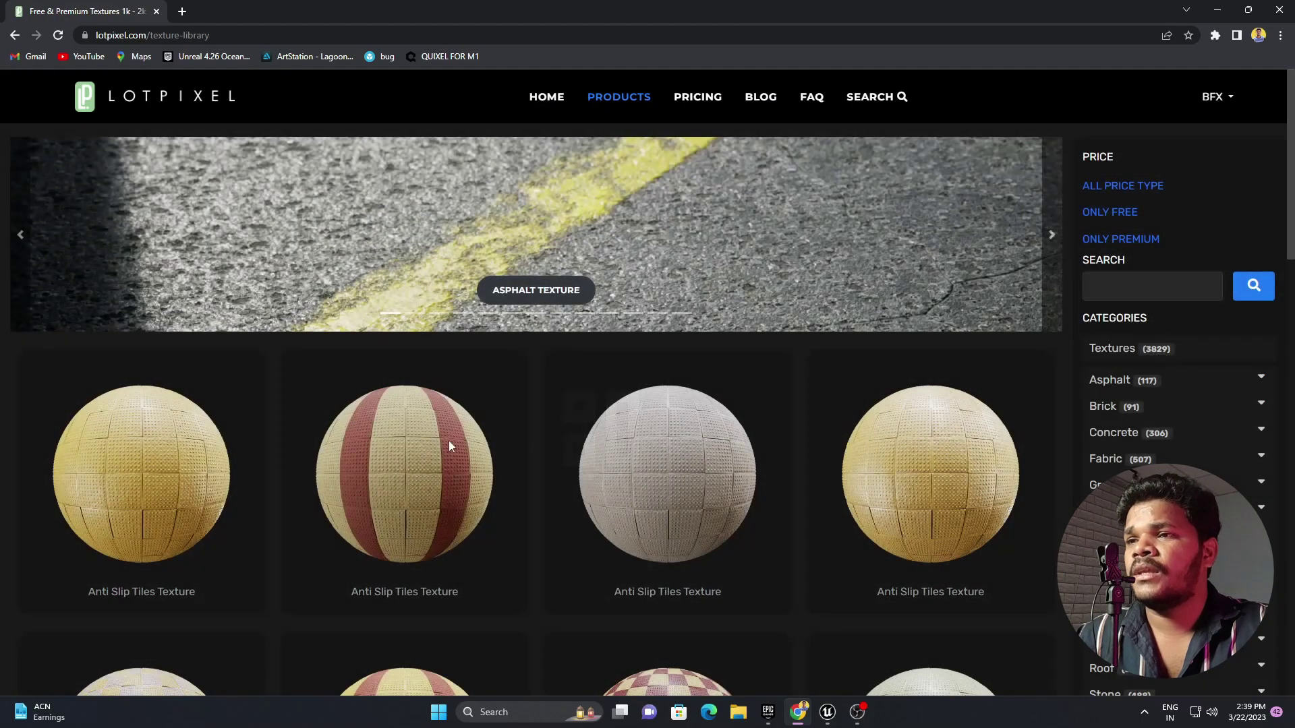
scroll(969, 524, down, 8)
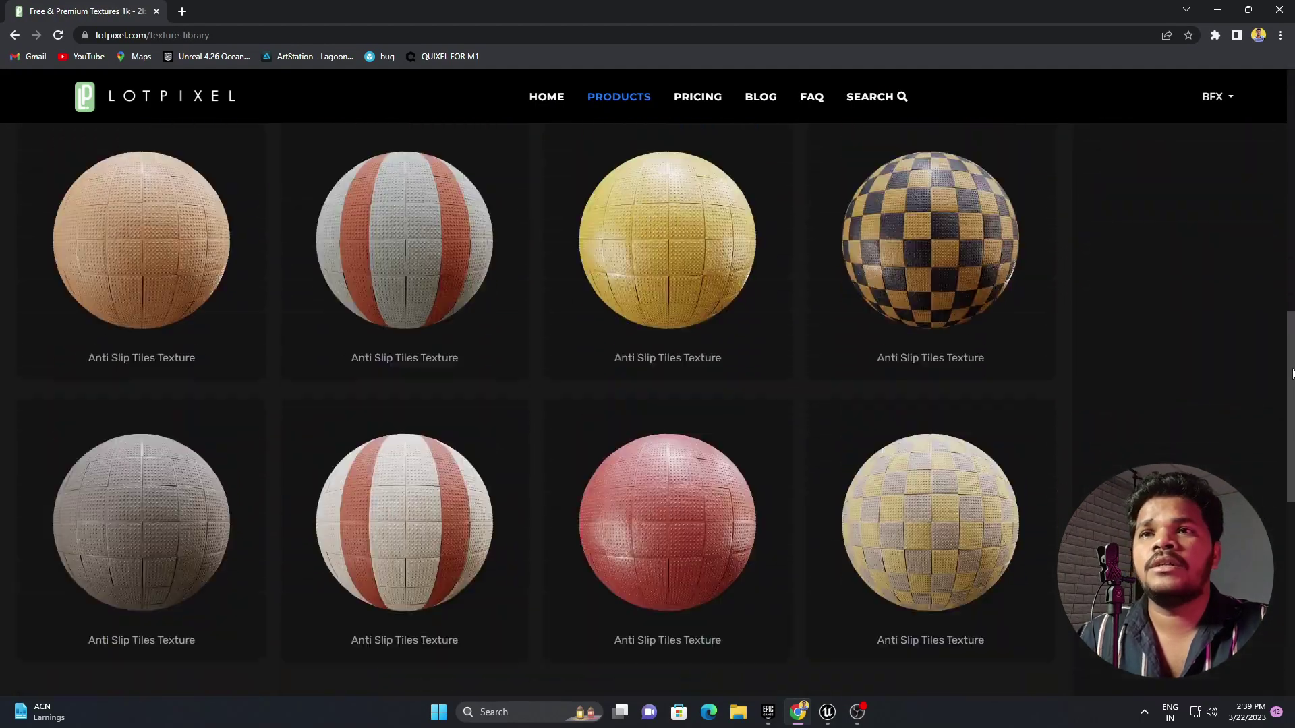
click(969, 522)
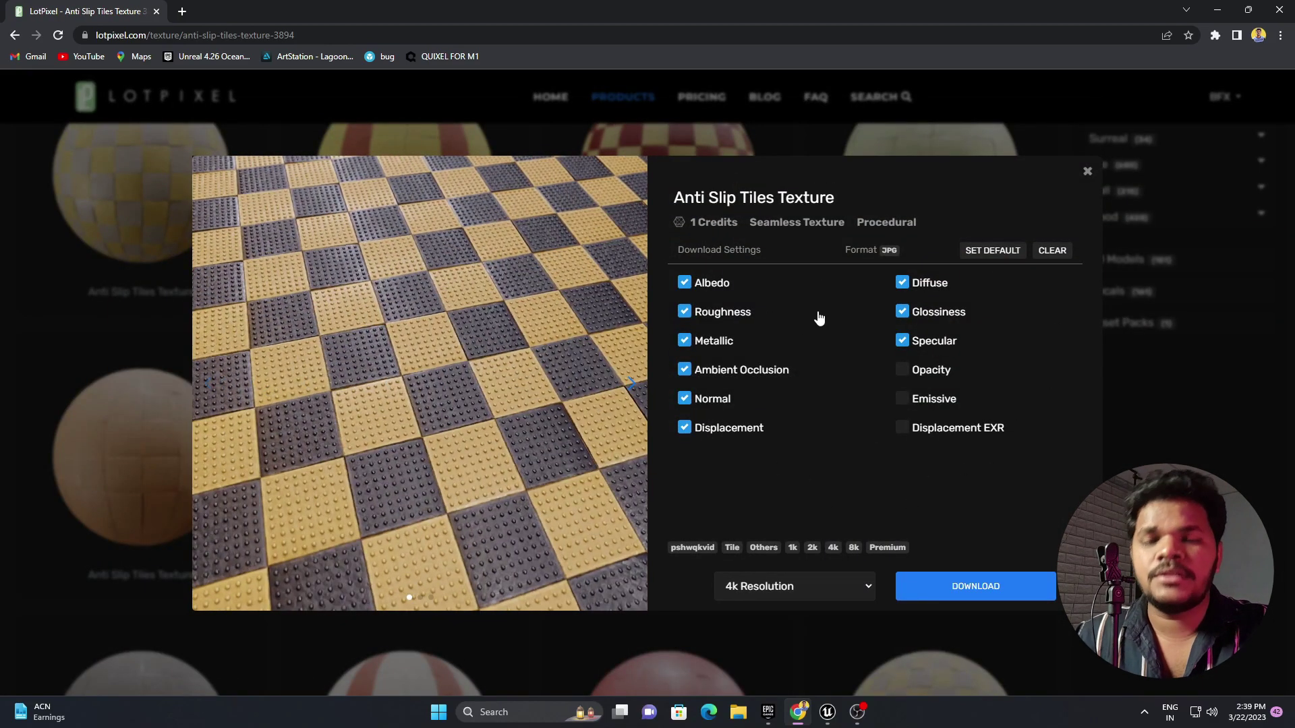
click(1087, 172)
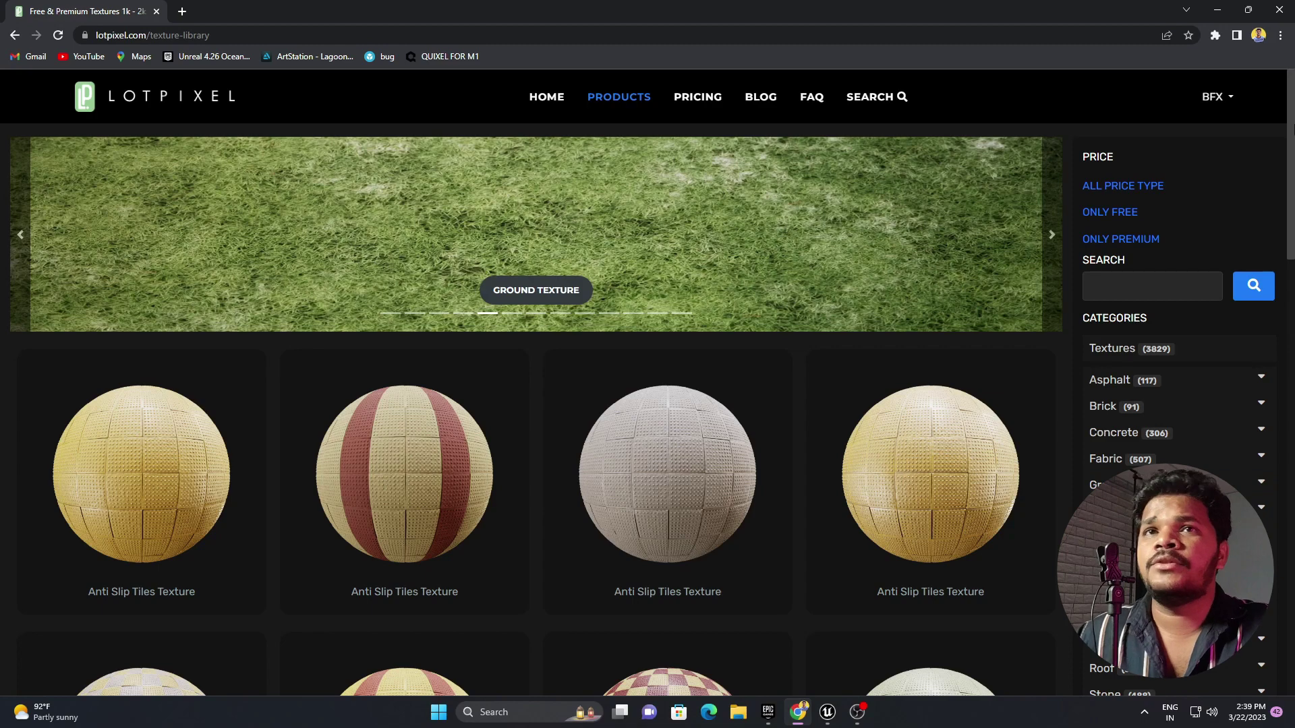
Open the account profile's activity page and check the acquired textures.
click(1214, 96)
click(1194, 140)
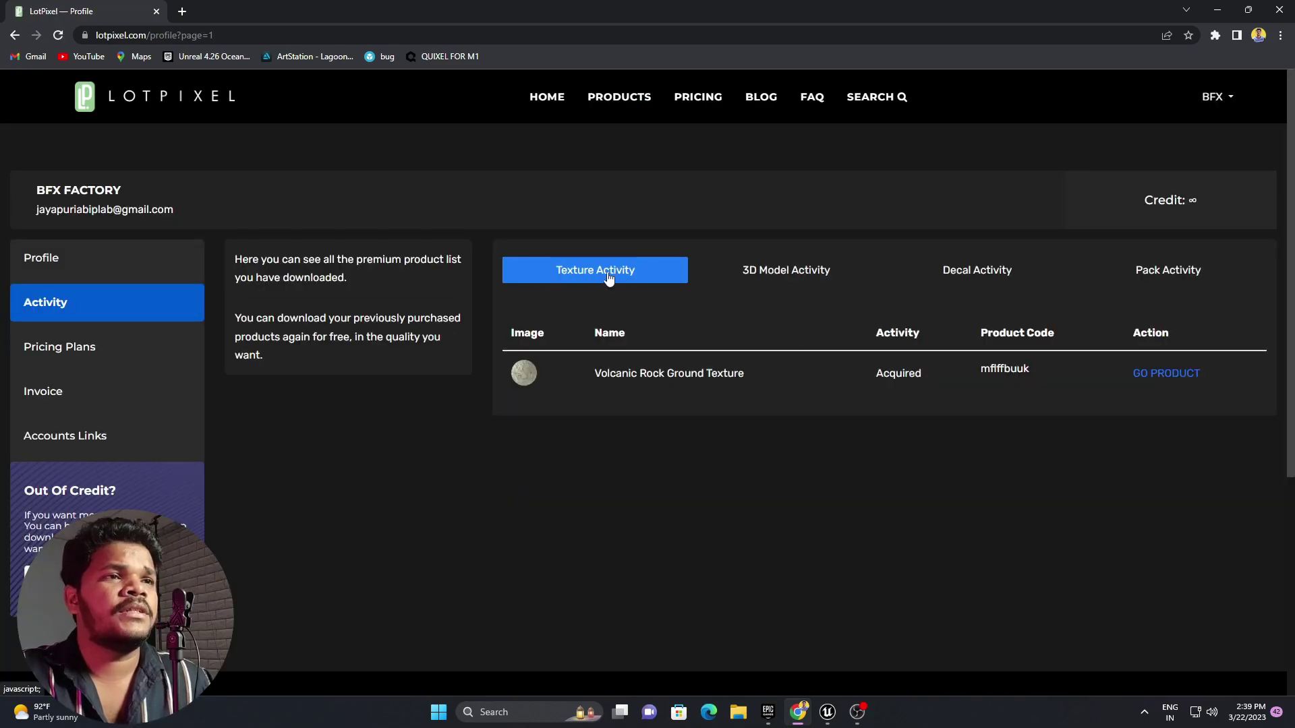
drag(594, 374, 759, 378)
Review the acquired 3D models and decals in the account's activity history.
click(781, 273)
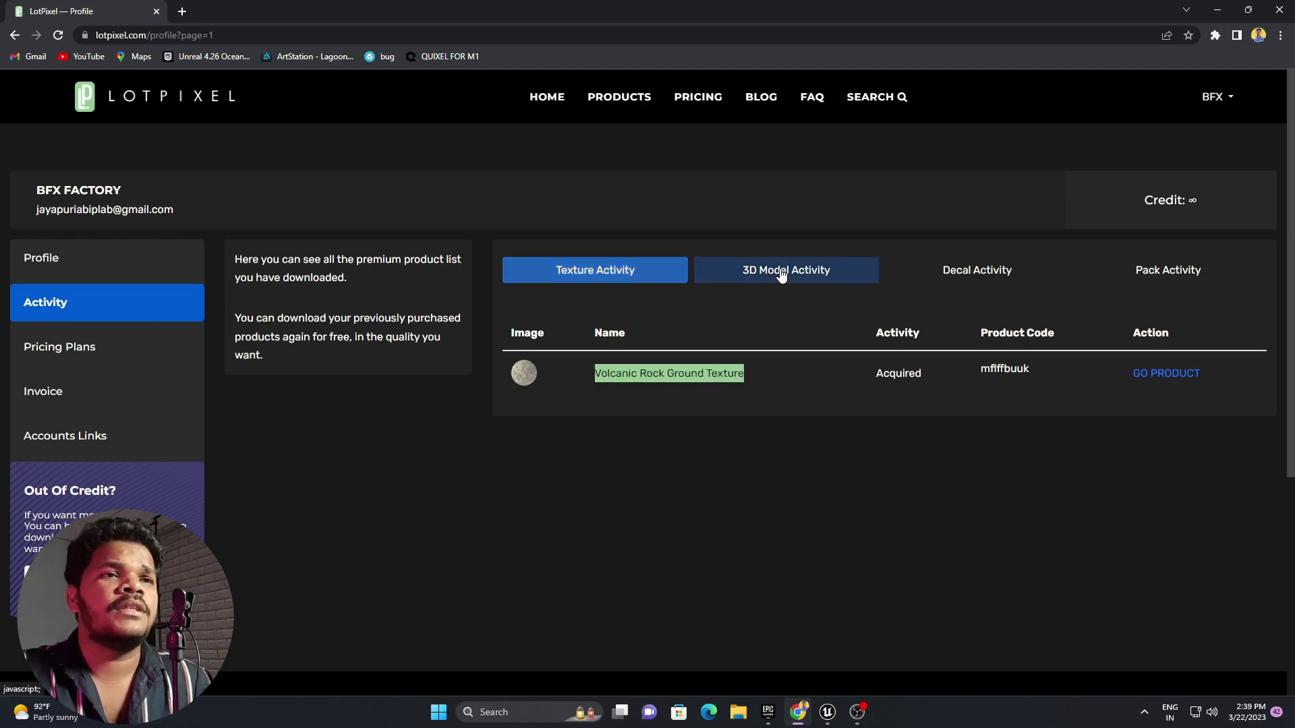
scroll(621, 440, down, 2)
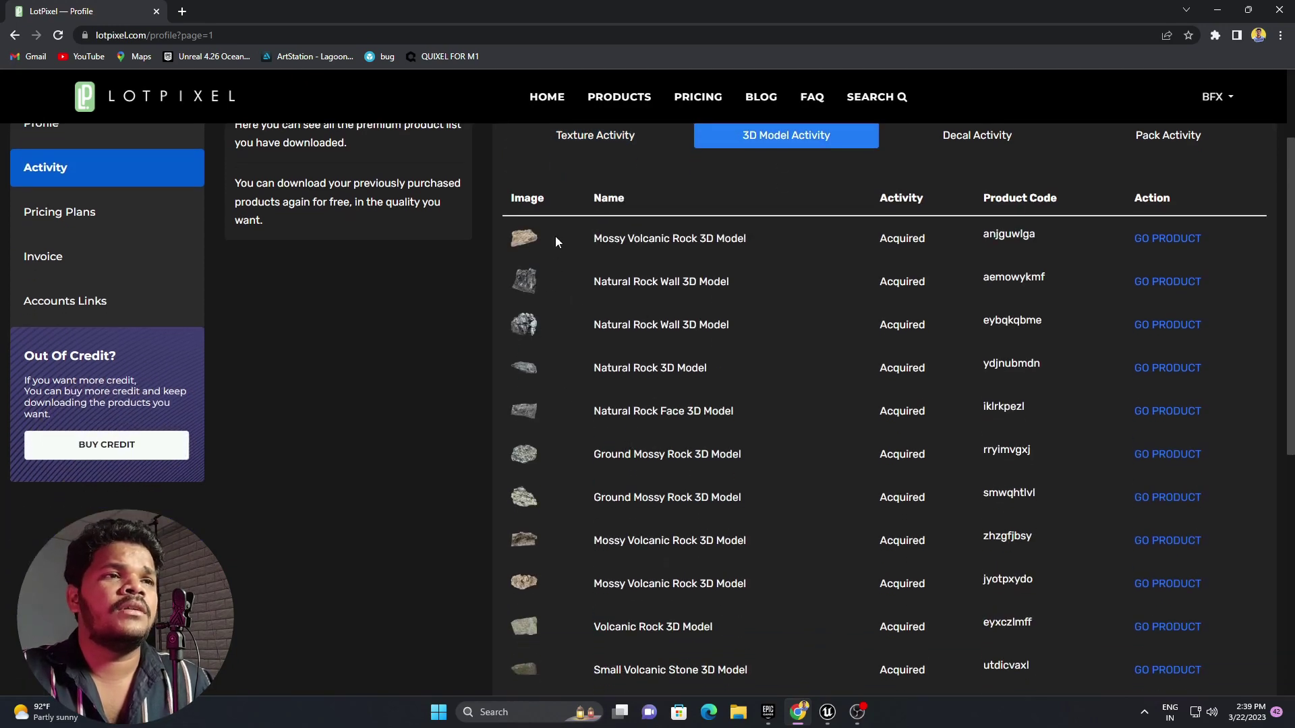
scroll(594, 594, down, 4)
scroll(617, 332, up, 6)
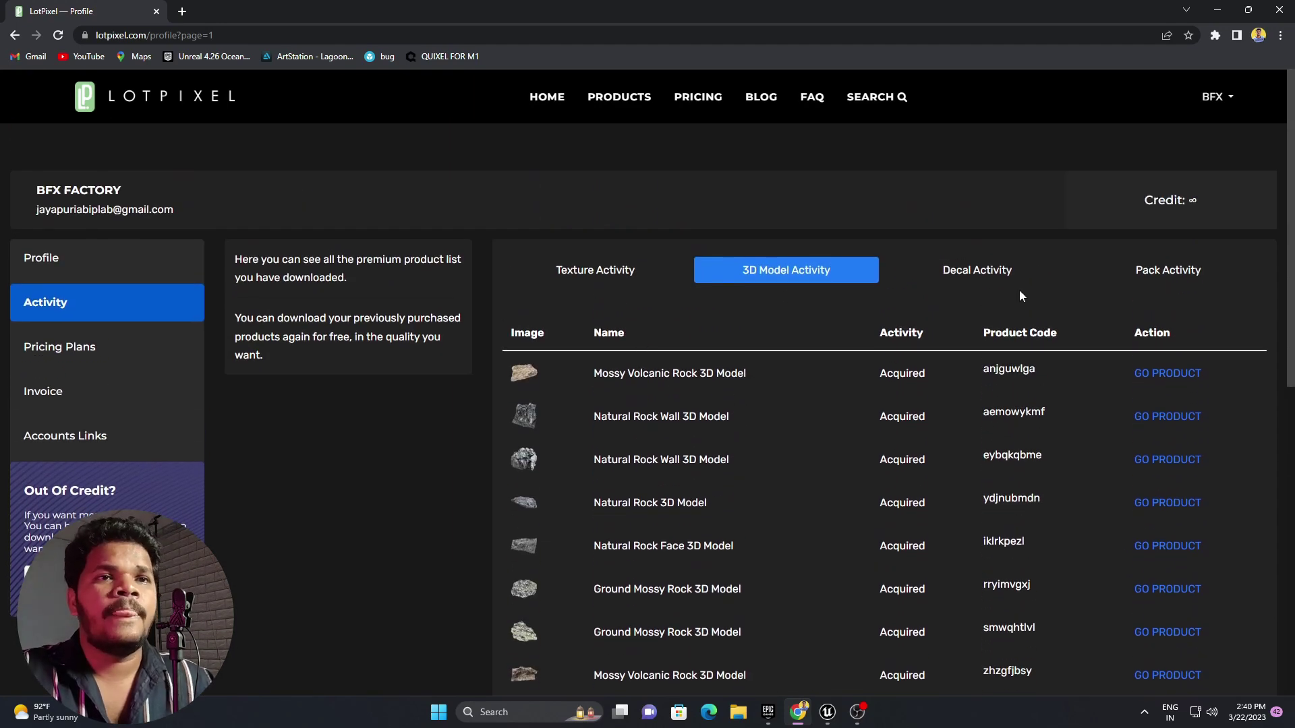
click(984, 276)
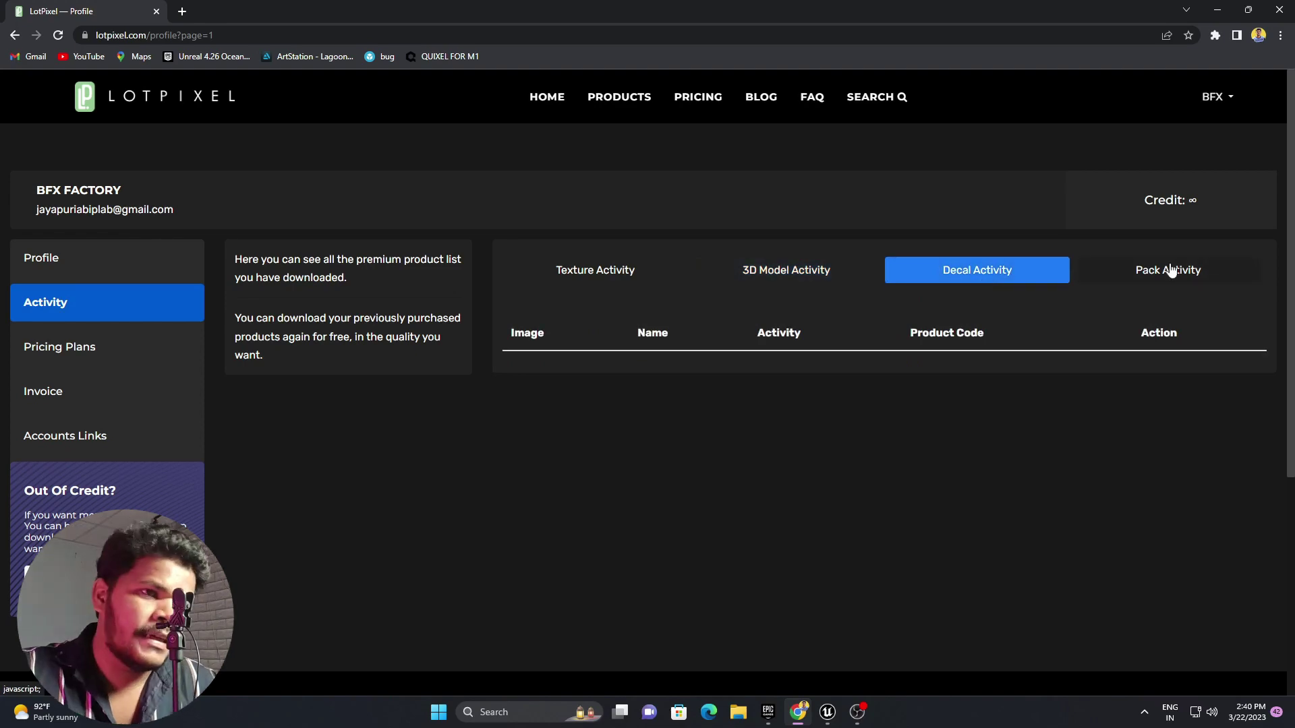
Return to the acquired 3D models list in the account's activity history.
click(785, 275)
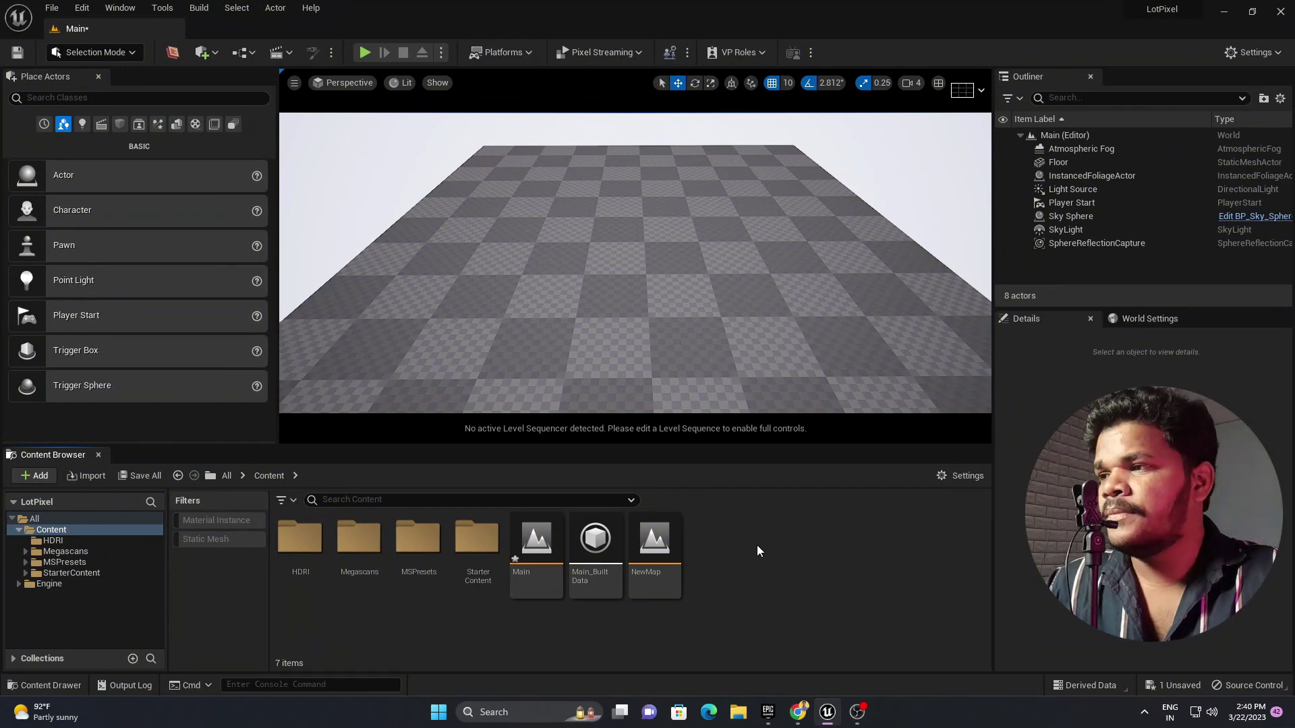
Switch to Unreal Engine and create a folder named LotPixel inside the project's Content folder.
right_click(721, 580)
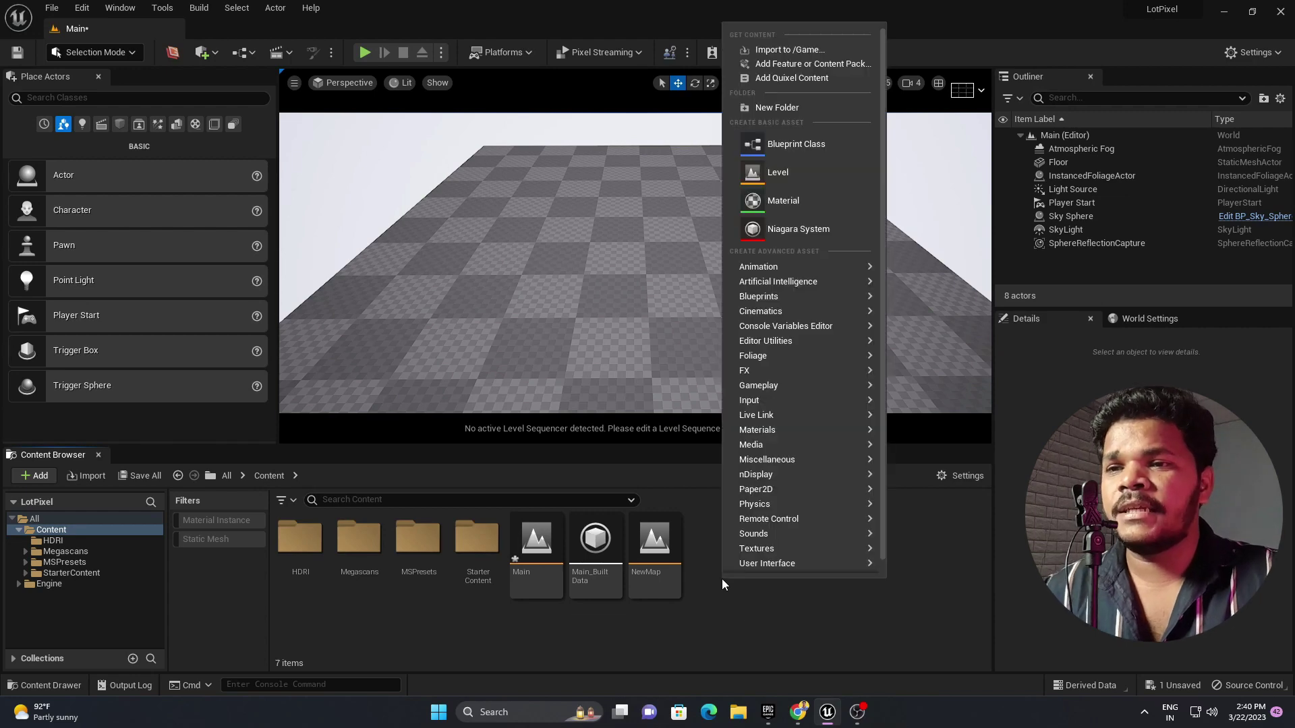
click(783, 108)
key(BackSpace)
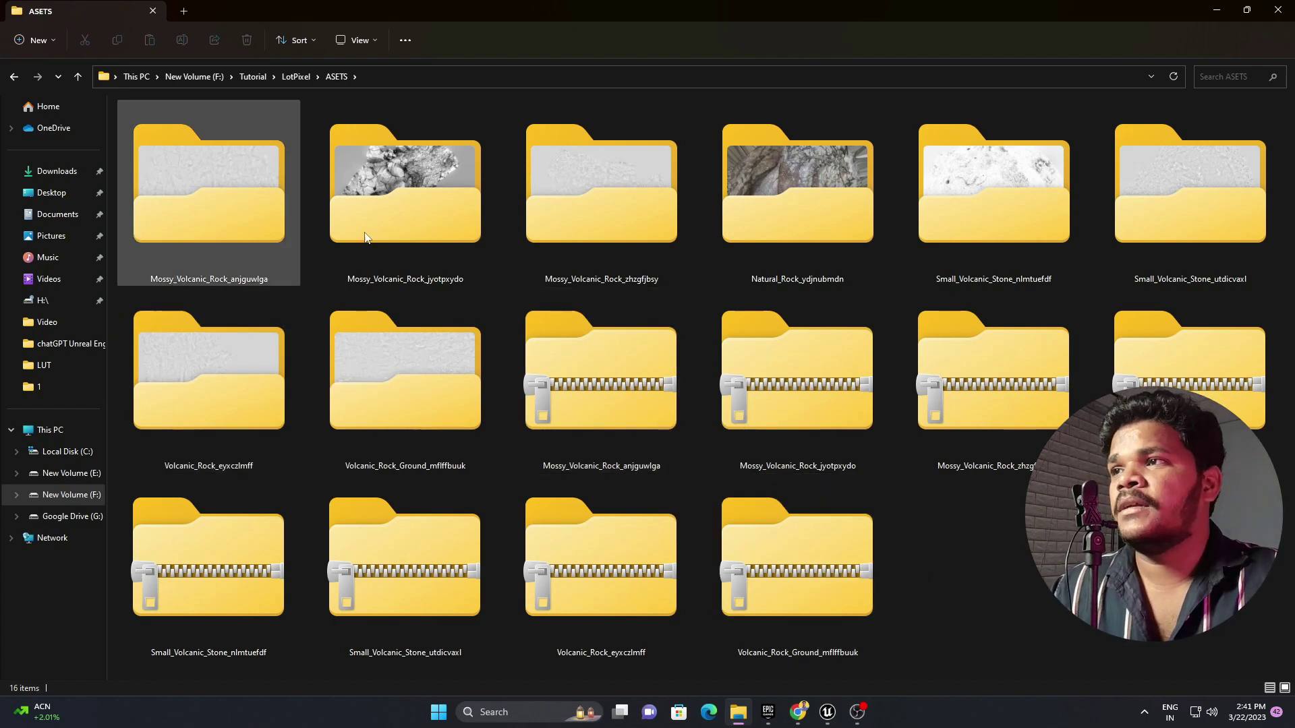
Import the eight unzipped rock and stone folders from ASETS into the LotPixel folder, using the same FBX import options for all.
click(209, 217)
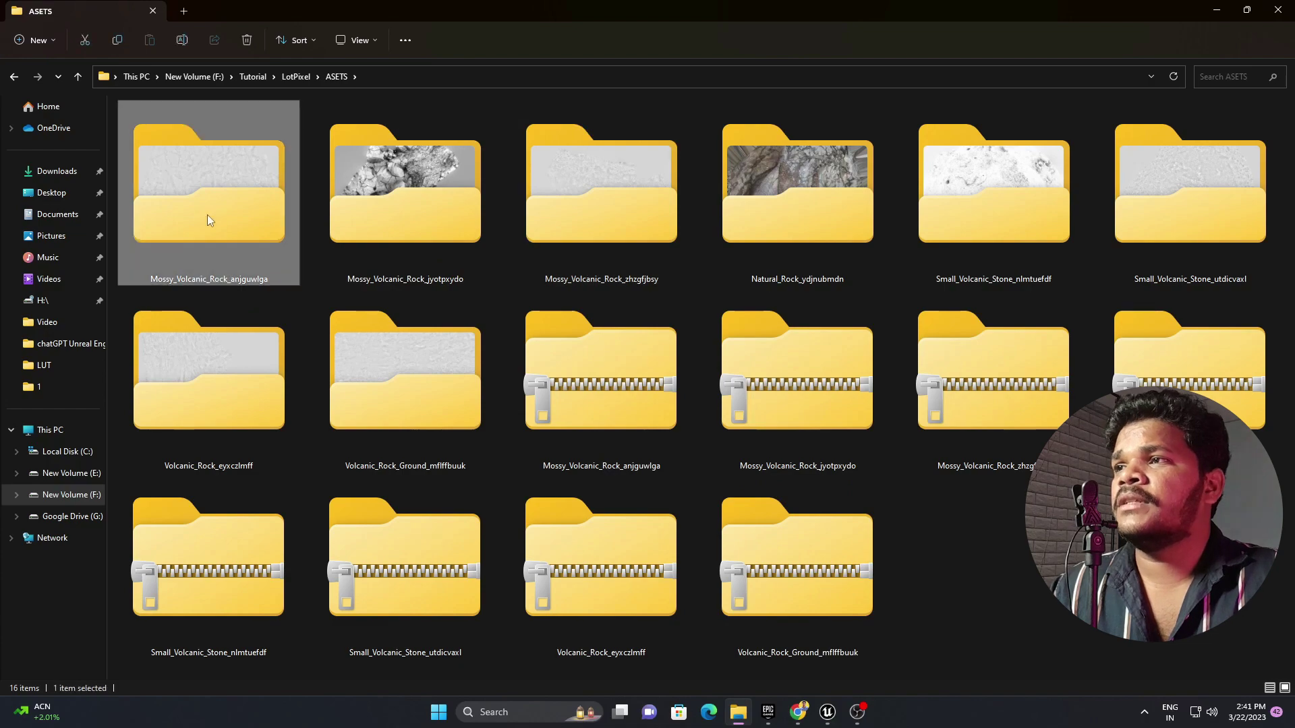
shift+click(364, 378)
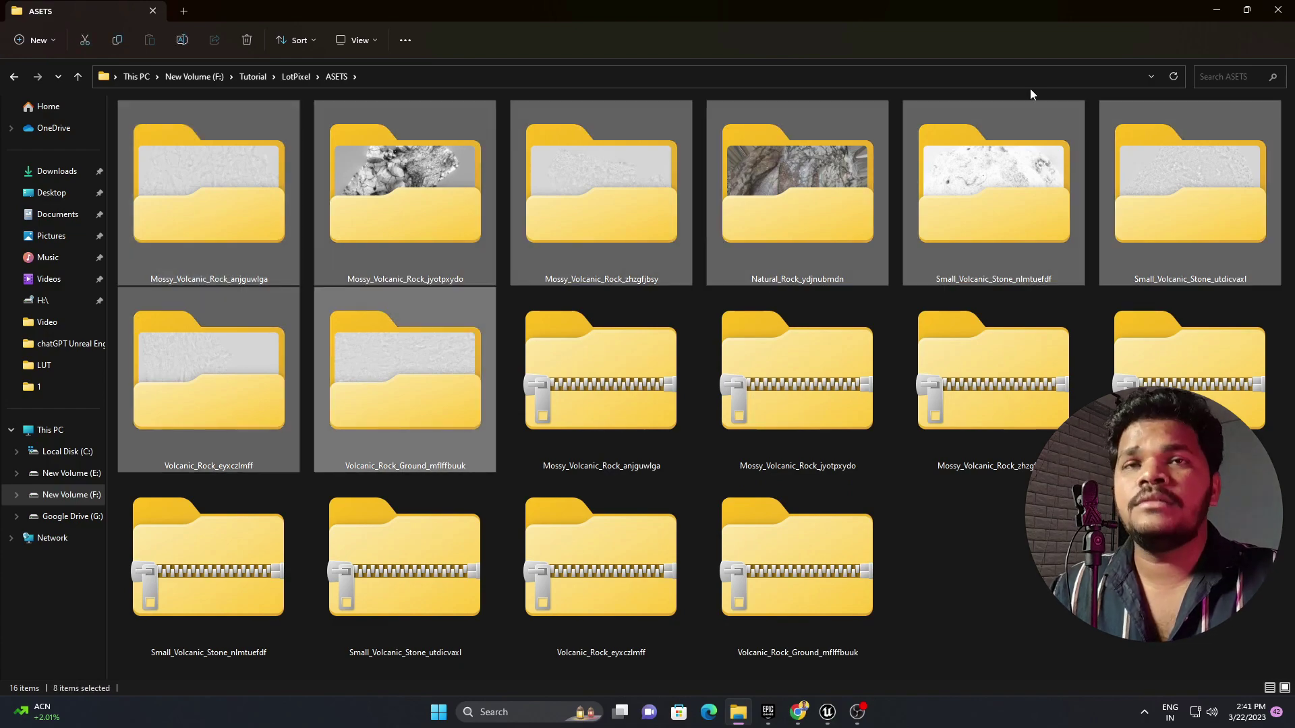
click(1246, 10)
drag(1119, 325, 432, 596)
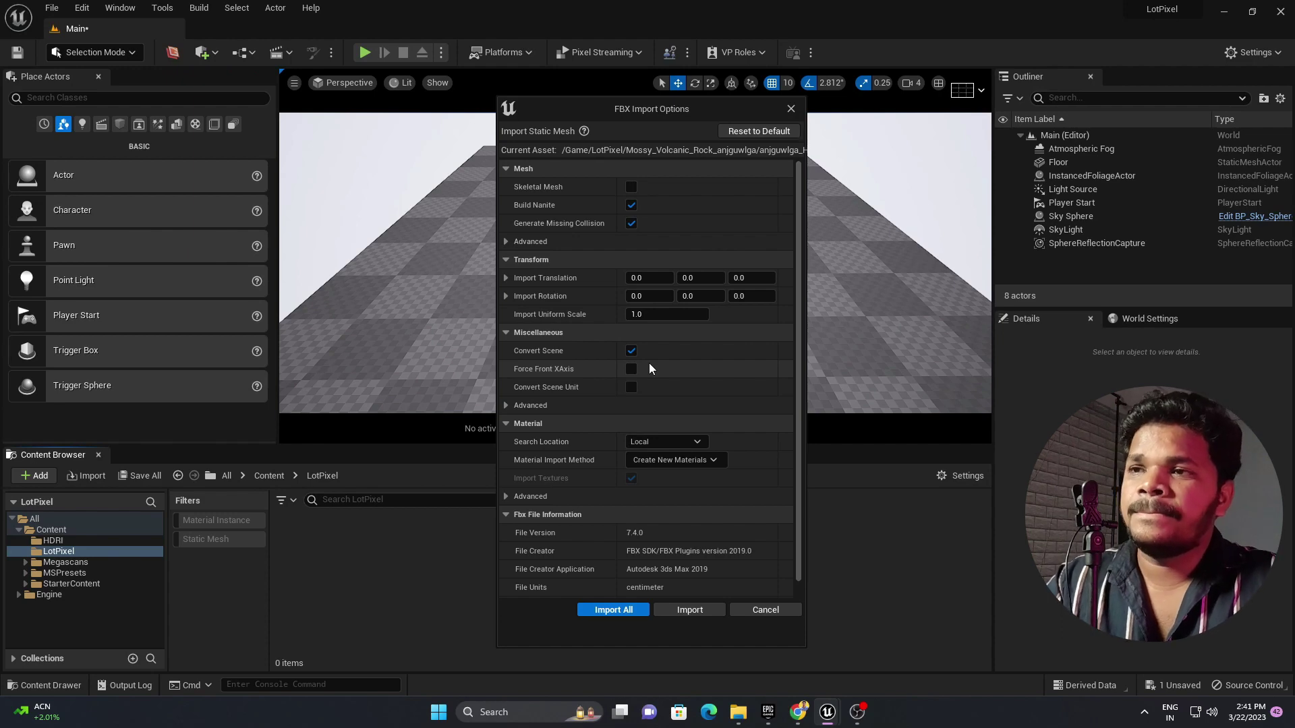
click(613, 609)
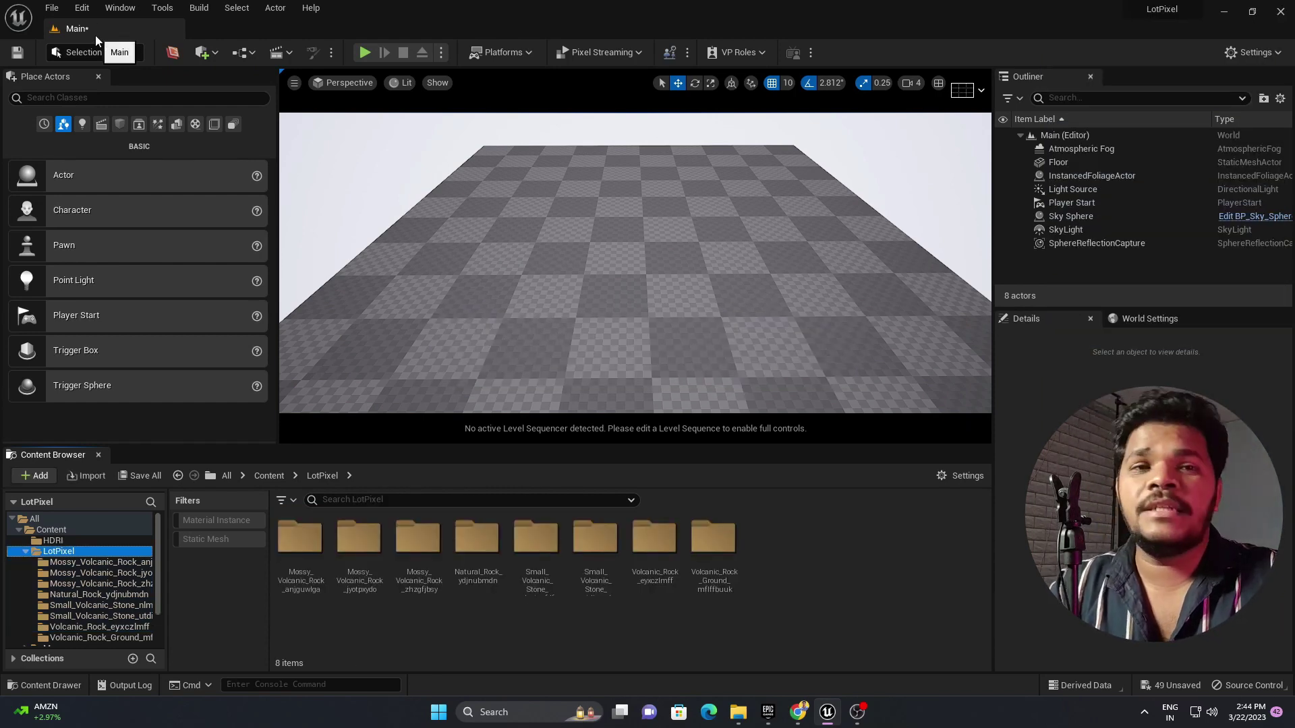
Create a new level from the Open World template.
click(52, 8)
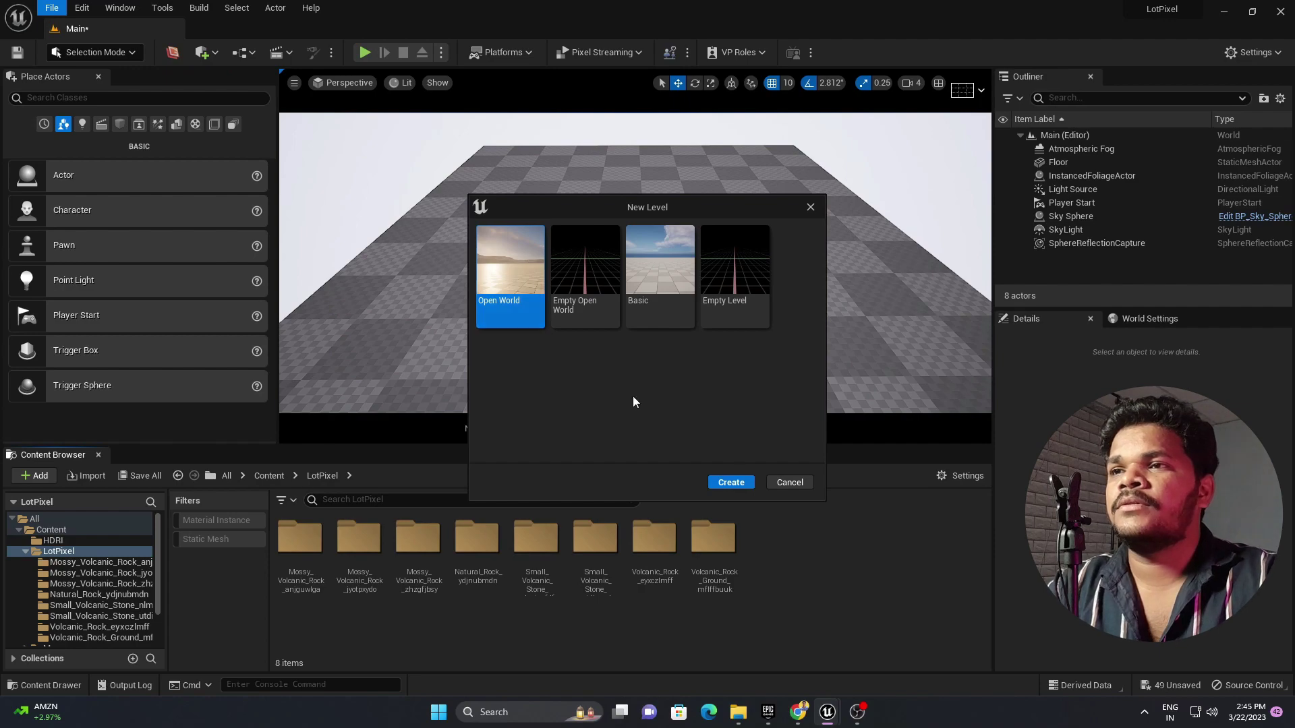
click(731, 482)
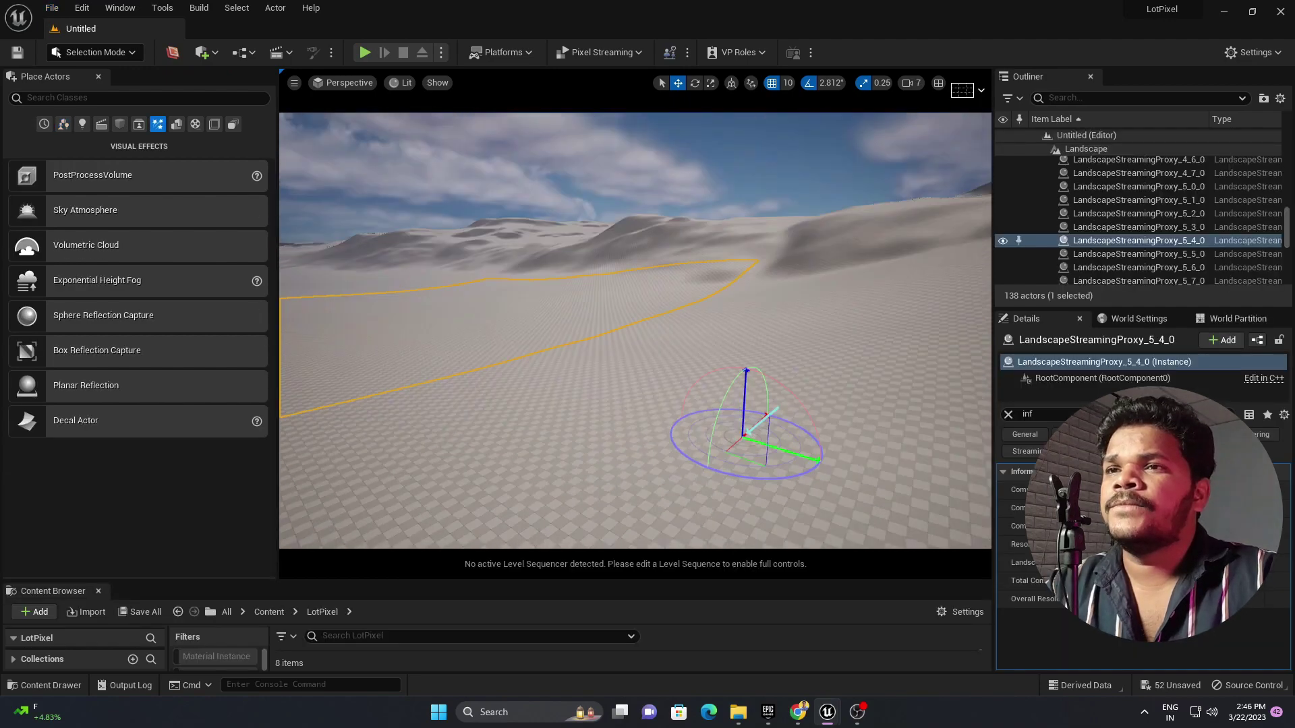
right_drag(616, 299, 612, 299)
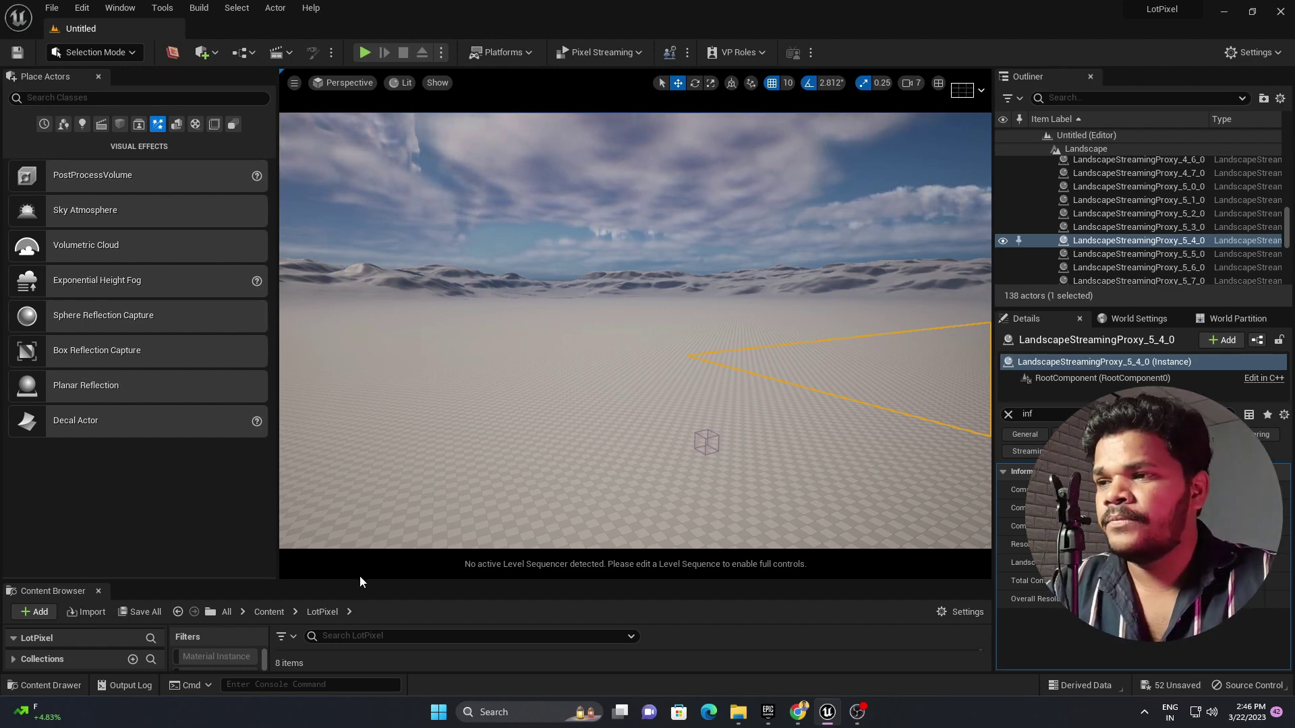
Place the anjguwlga_HighPoly mesh from the Mossy_Volcanic_Rock_anjguwlga folder on the landscape.
drag(360, 587, 368, 409)
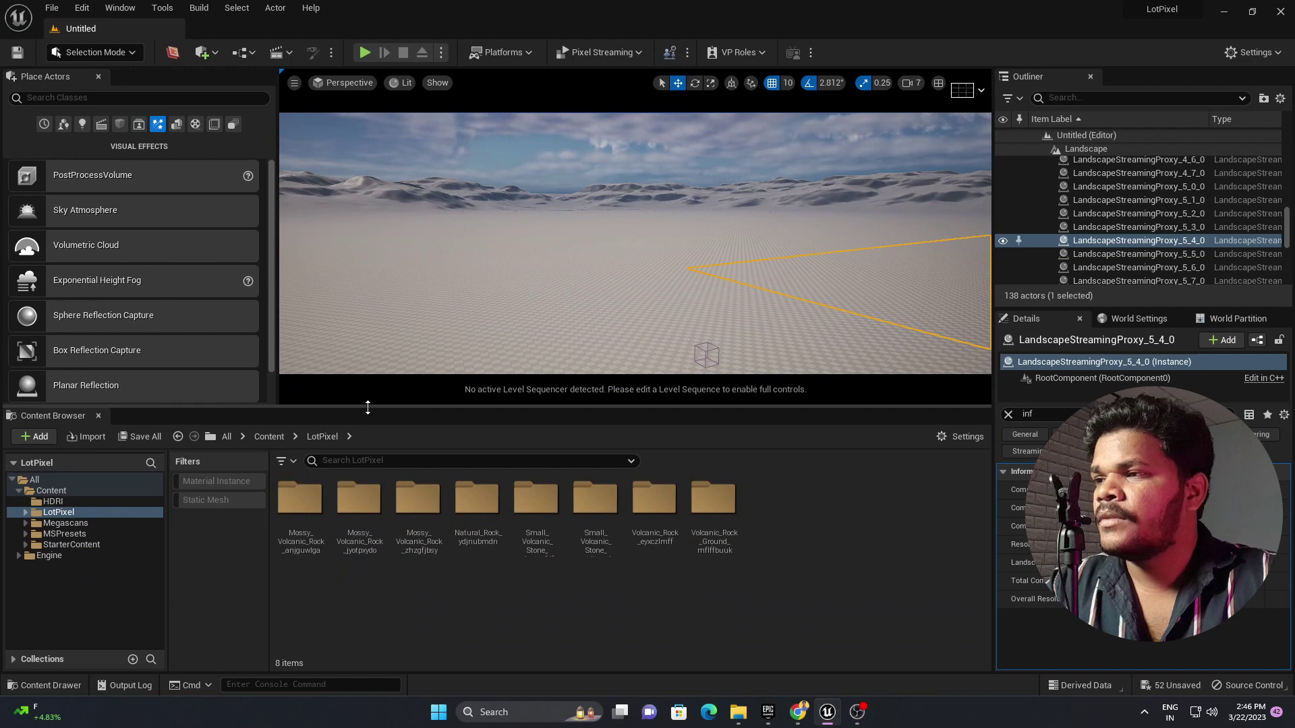
click(62, 513)
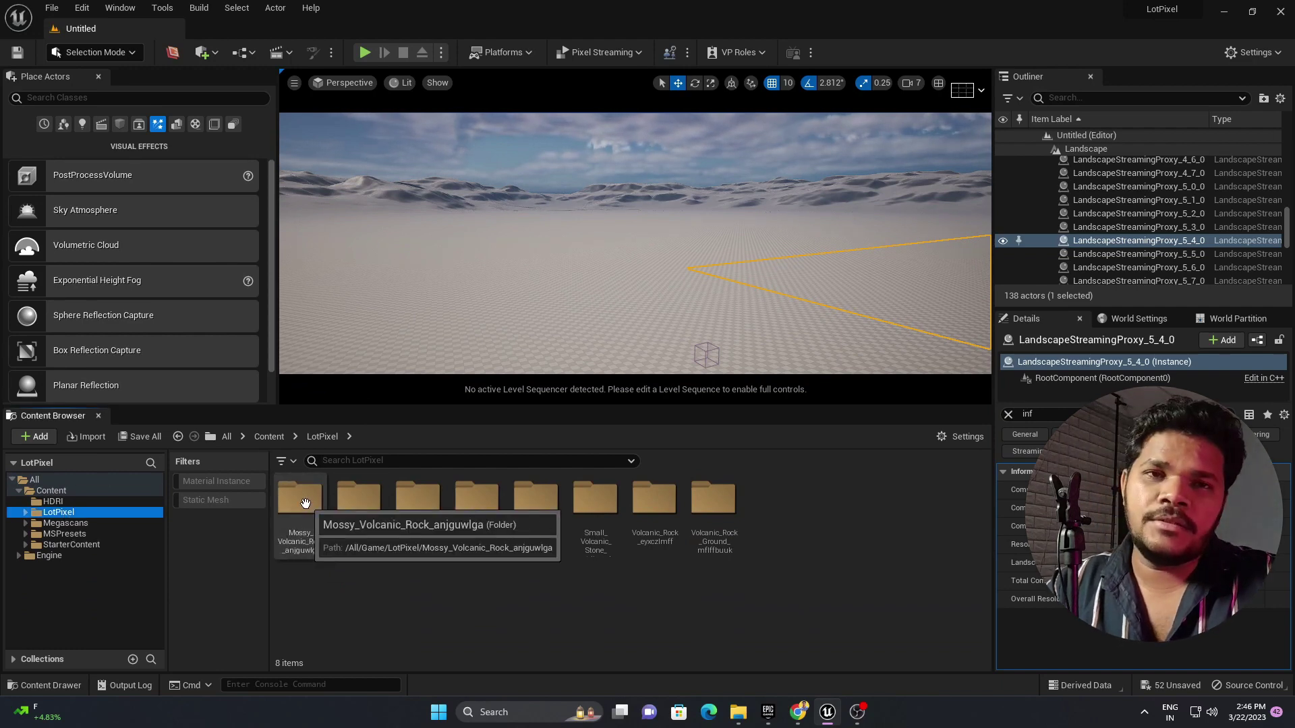
double_click(305, 505)
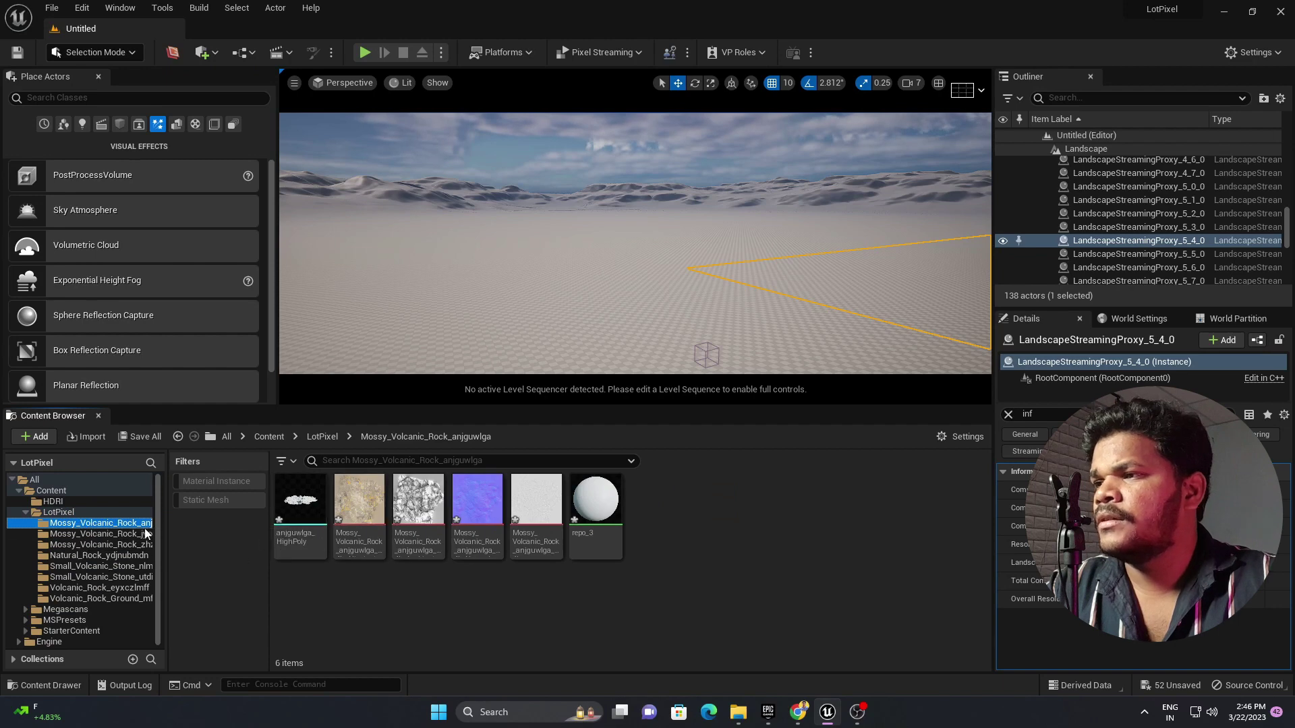
mouse_move(308, 519)
drag(308, 520, 470, 305)
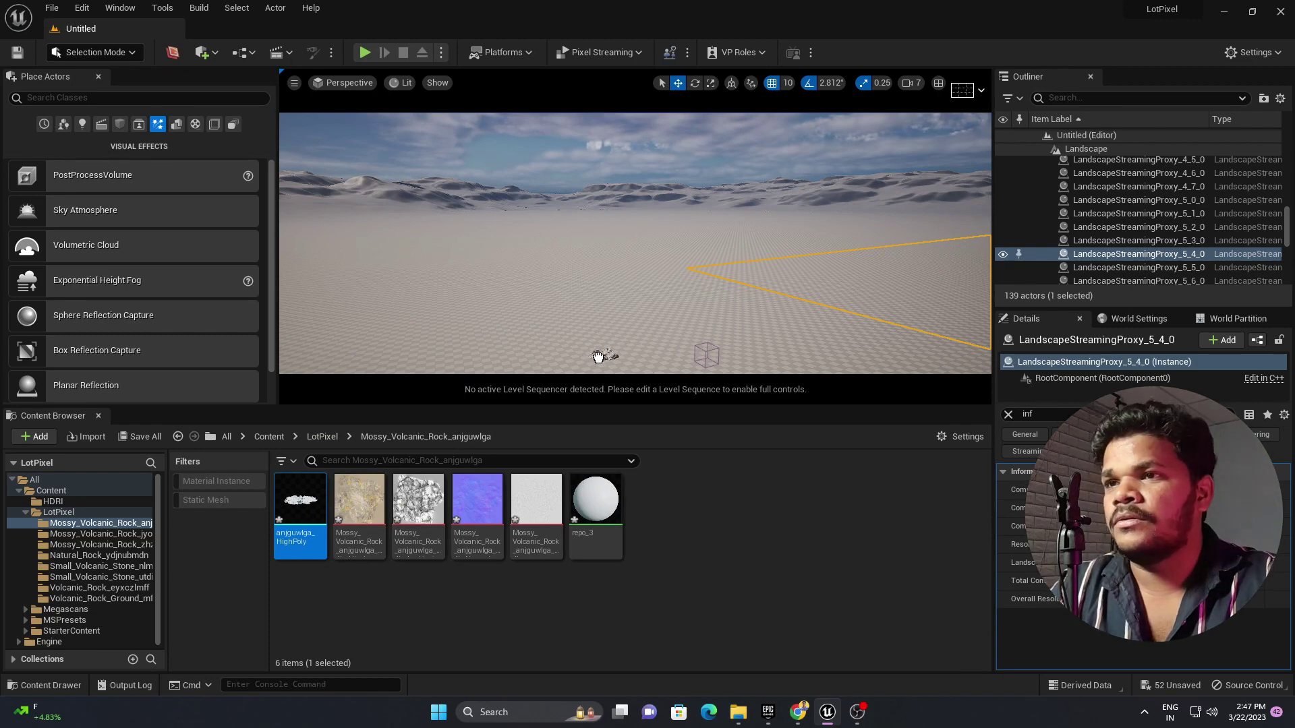
click(607, 350)
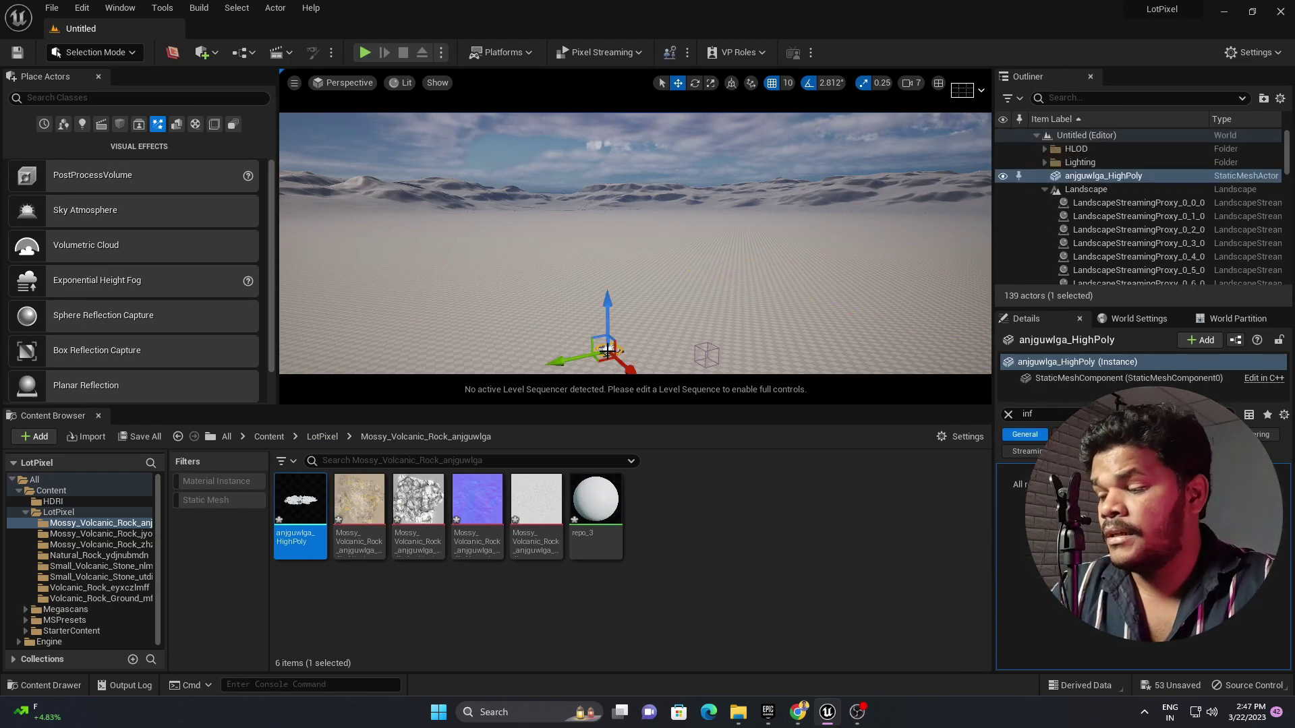
Frame the placed rock mesh, set the camera speed to 3 and examine its surface up close.
key(f)
right_drag(666, 305, 728, 344)
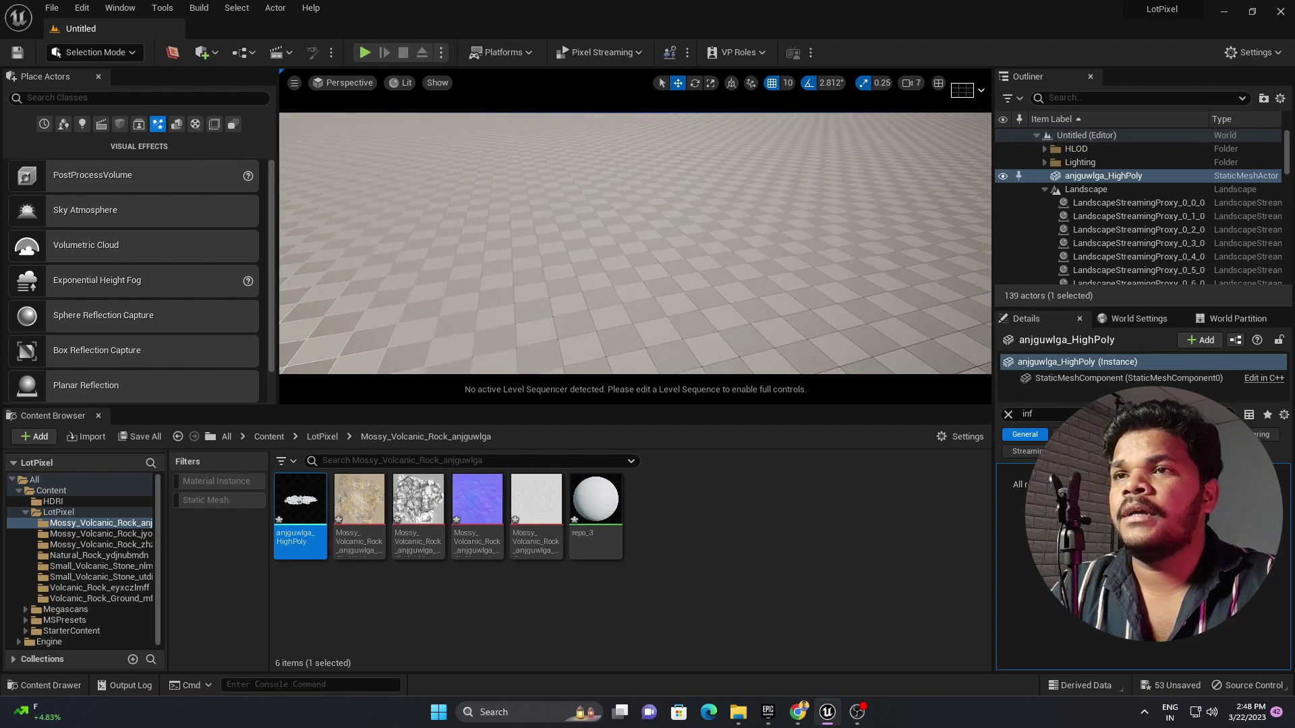
key(f)
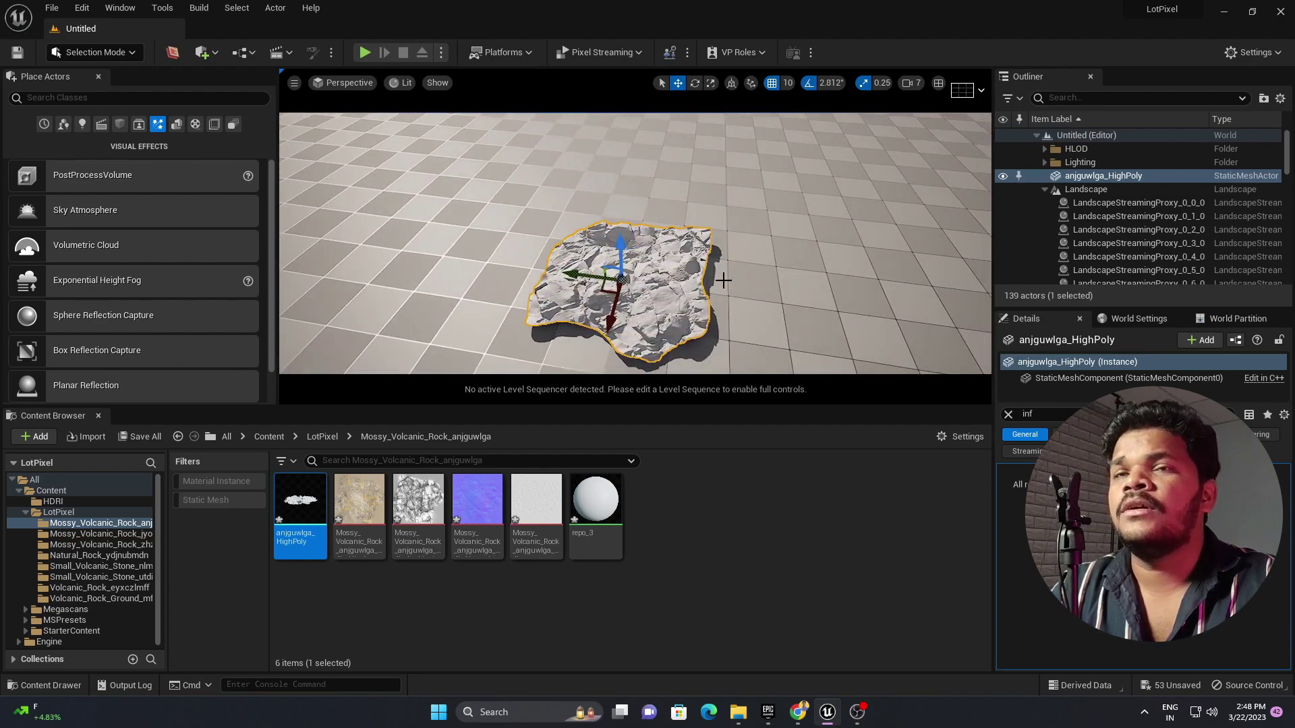
click(920, 81)
click(943, 115)
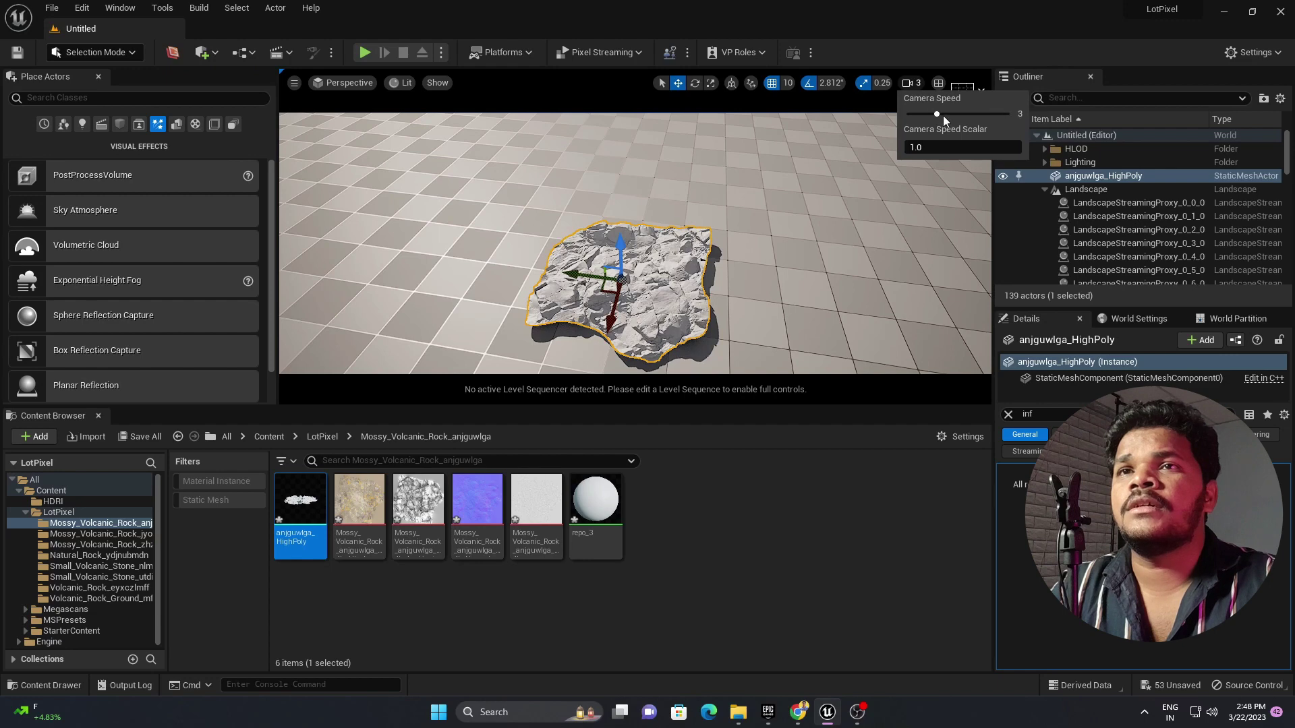
mouse_move(769, 228)
right_down()
mouse_move(766, 190)
mouse_move(775, 203)
mouse_move(754, 246)
mouse_move(763, 231)
mouse_move(748, 225)
right_up()
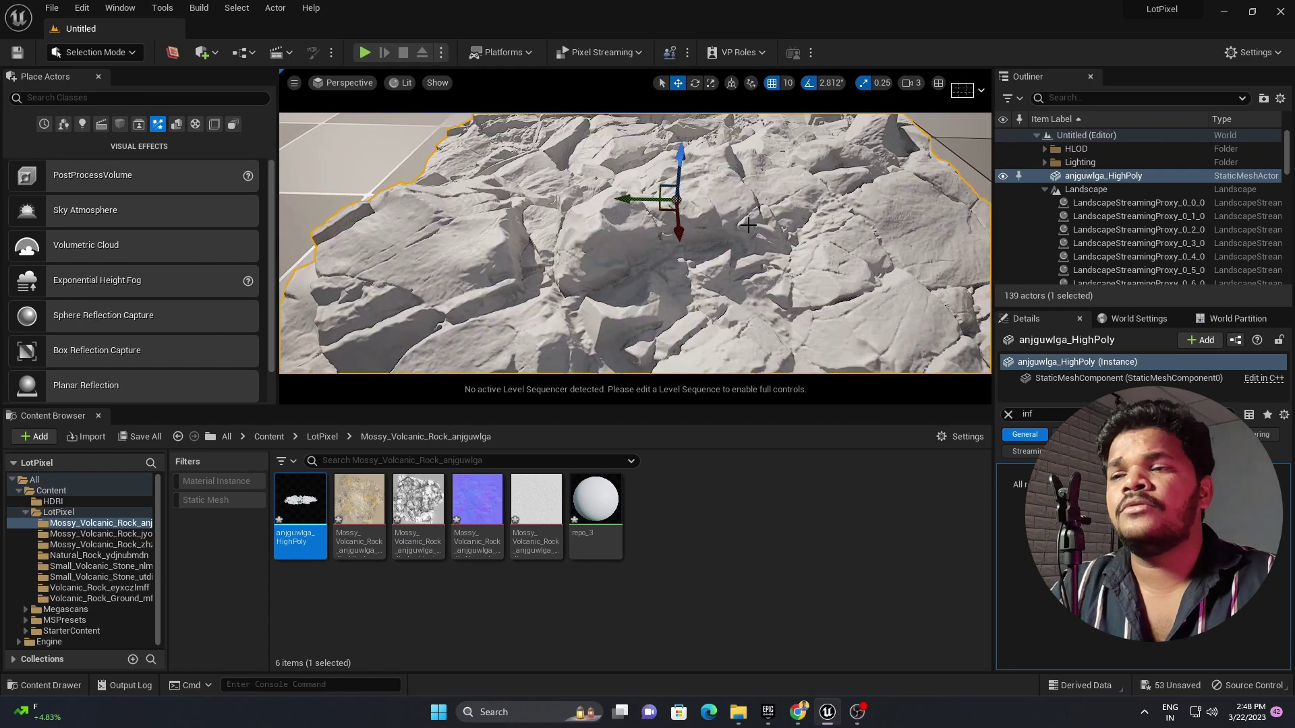
Open the repo_3 material and add the rock's albedo, ambient occlusion, normal and roughness textures to its graph.
click(722, 608)
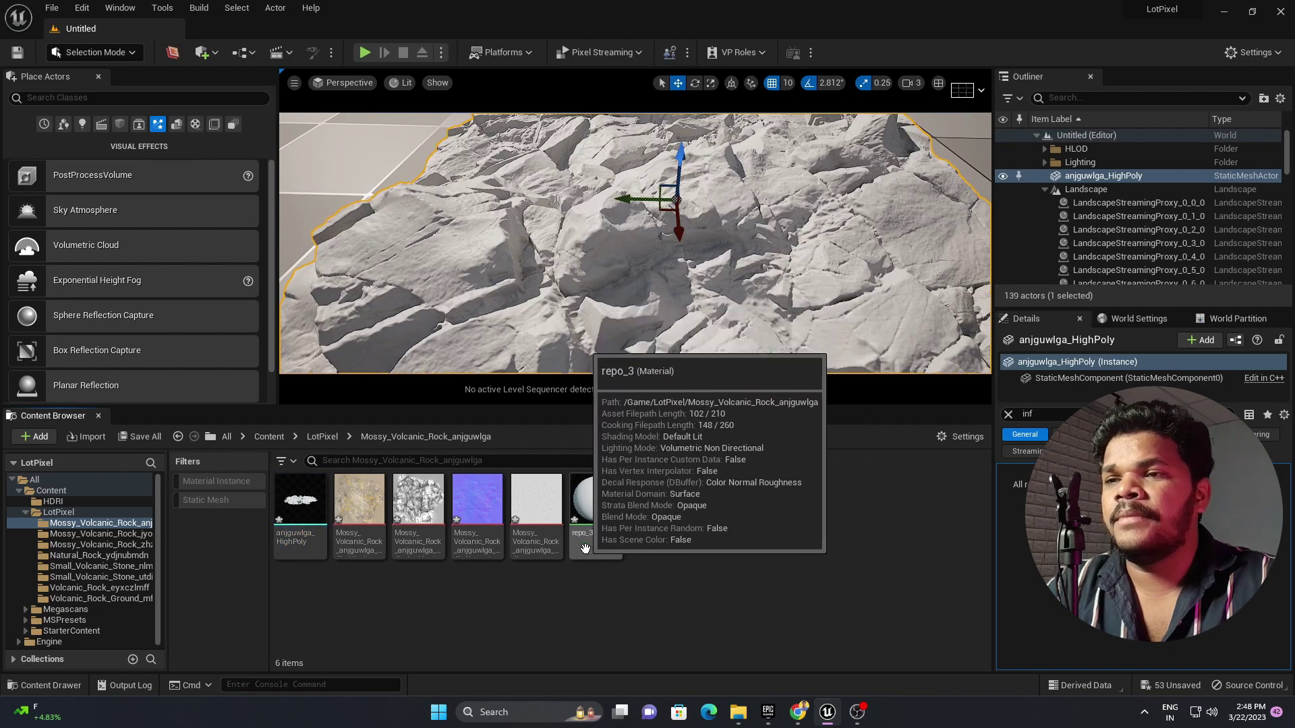
click(583, 508)
double_click(583, 507)
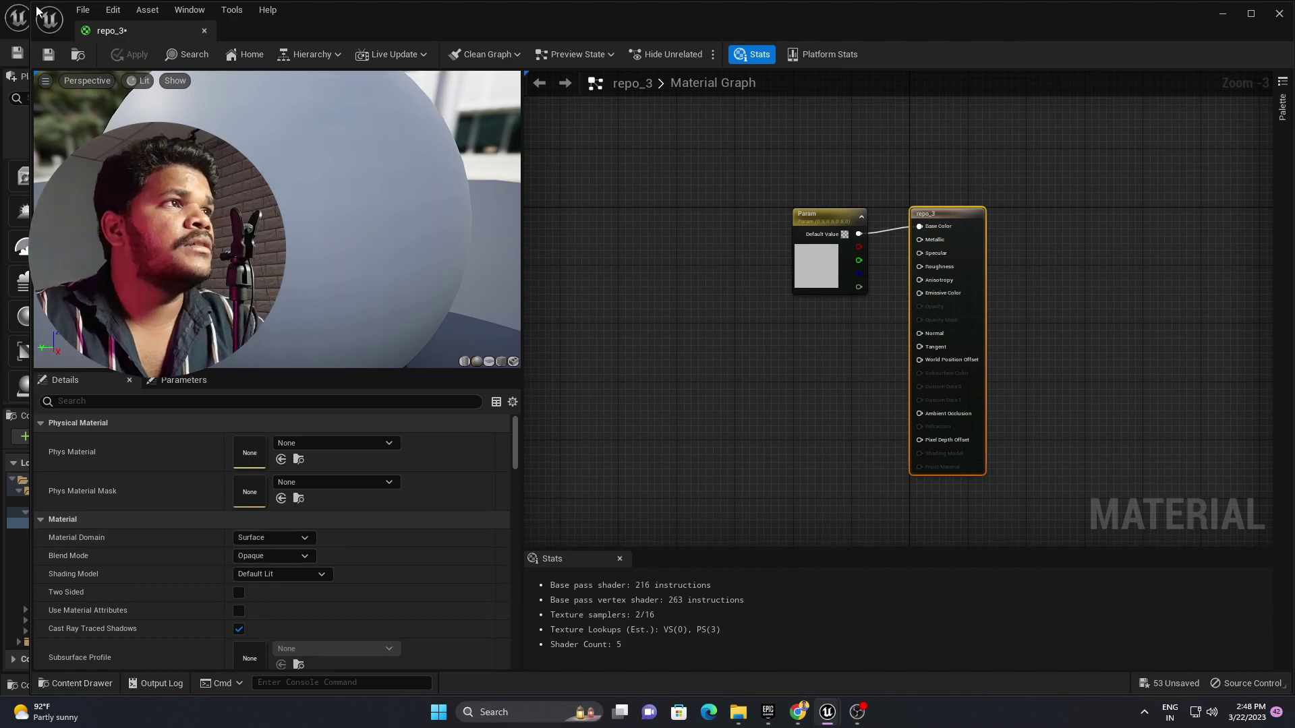
drag(34, 4, 782, 41)
drag(1056, 63, 1004, 62)
click(361, 516)
shift+click(537, 502)
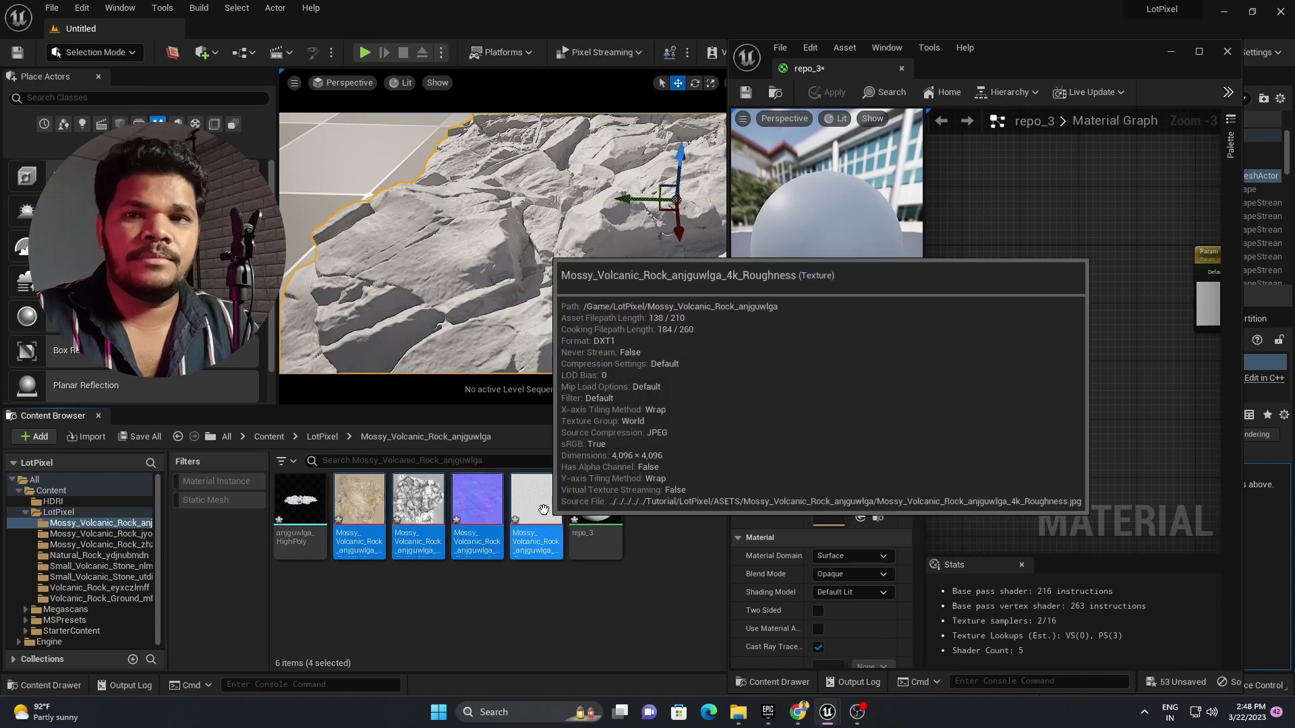
drag(405, 504, 1060, 269)
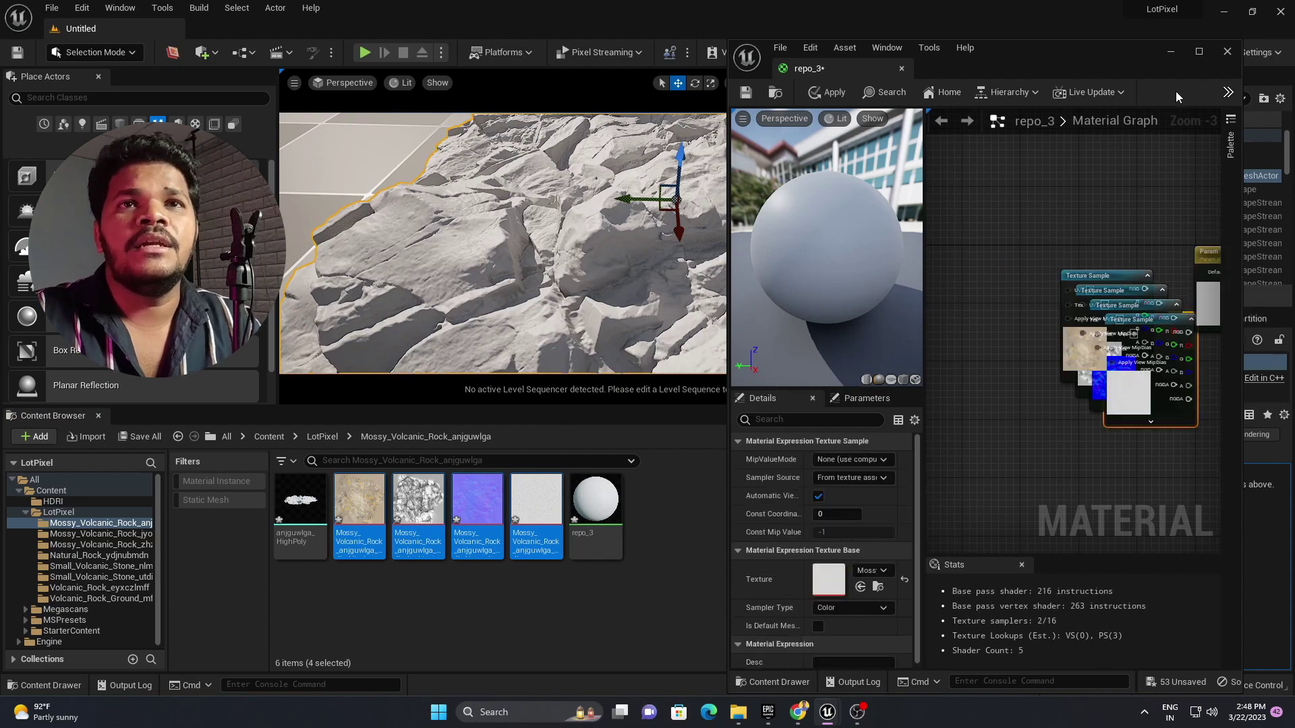
Maximize the material editor and delete the Param node that feeds Base Color.
click(1199, 52)
right_drag(766, 173, 744, 211)
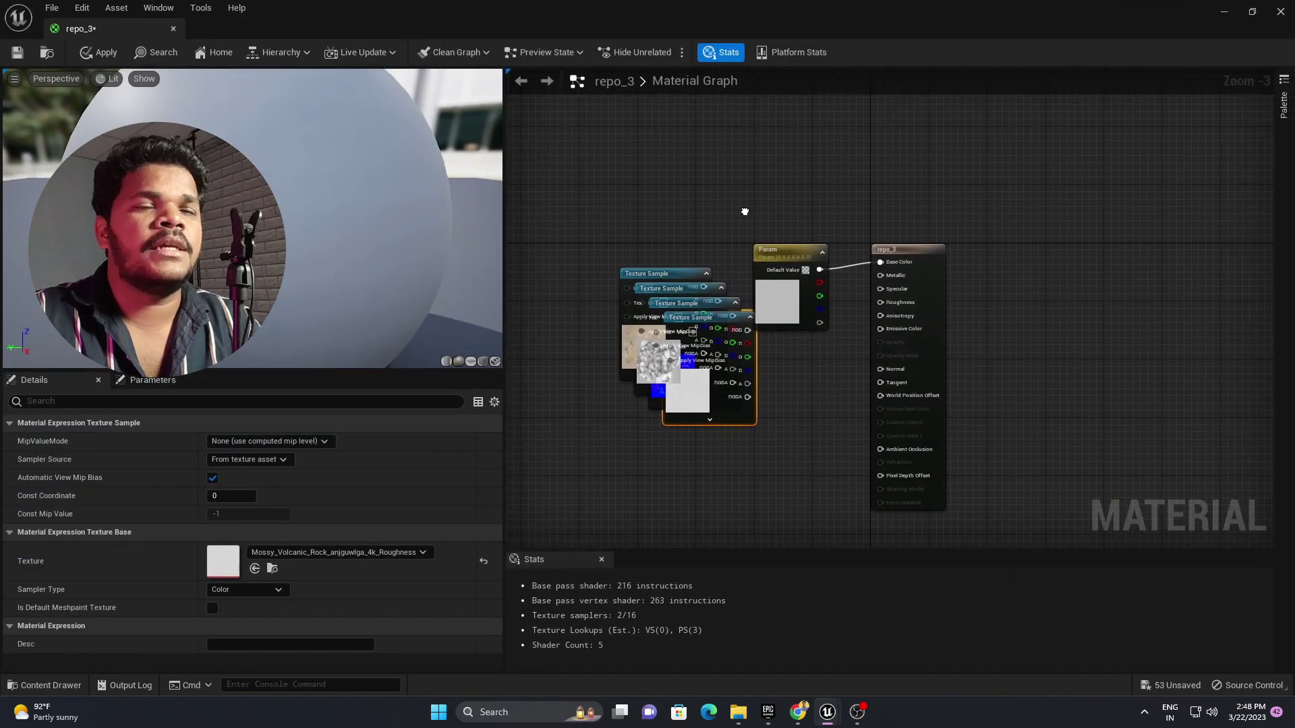
drag(799, 317, 798, 259)
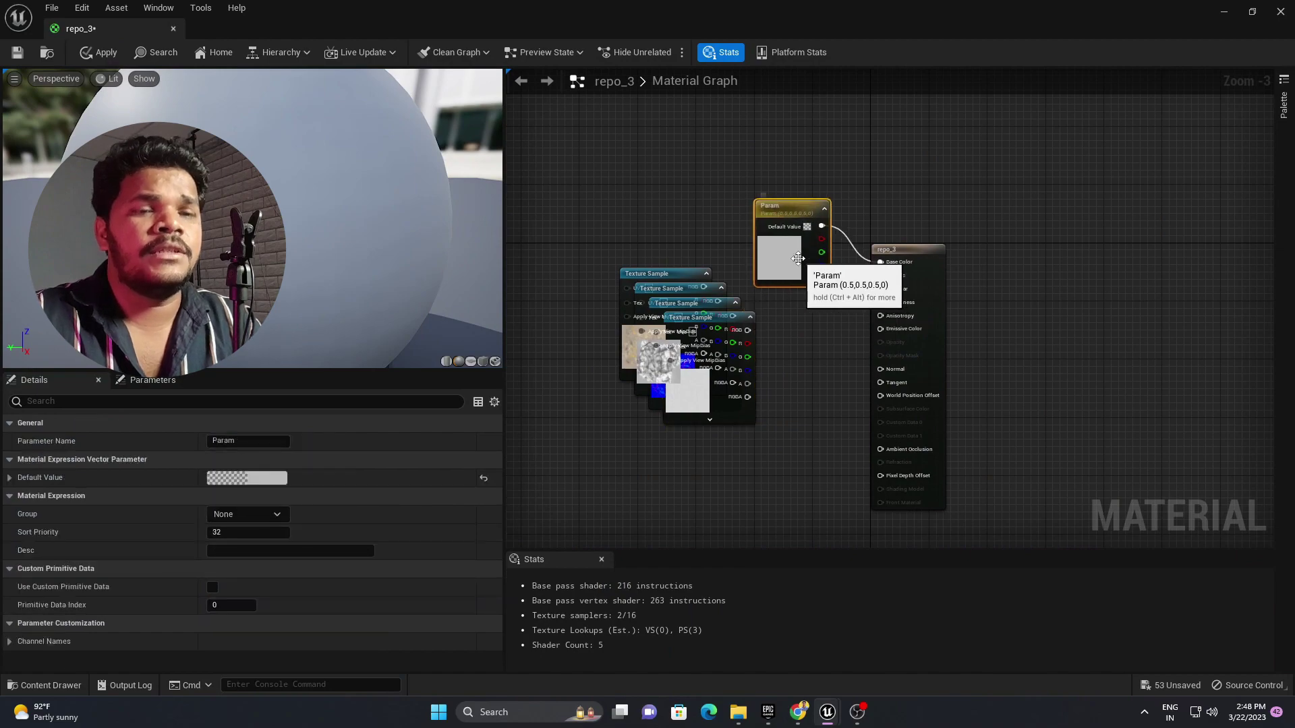
key(Delete)
Separate the albedo texture sample from the stacked nodes and connect its RGB output to Base Color.
scroll(800, 262, up, 2)
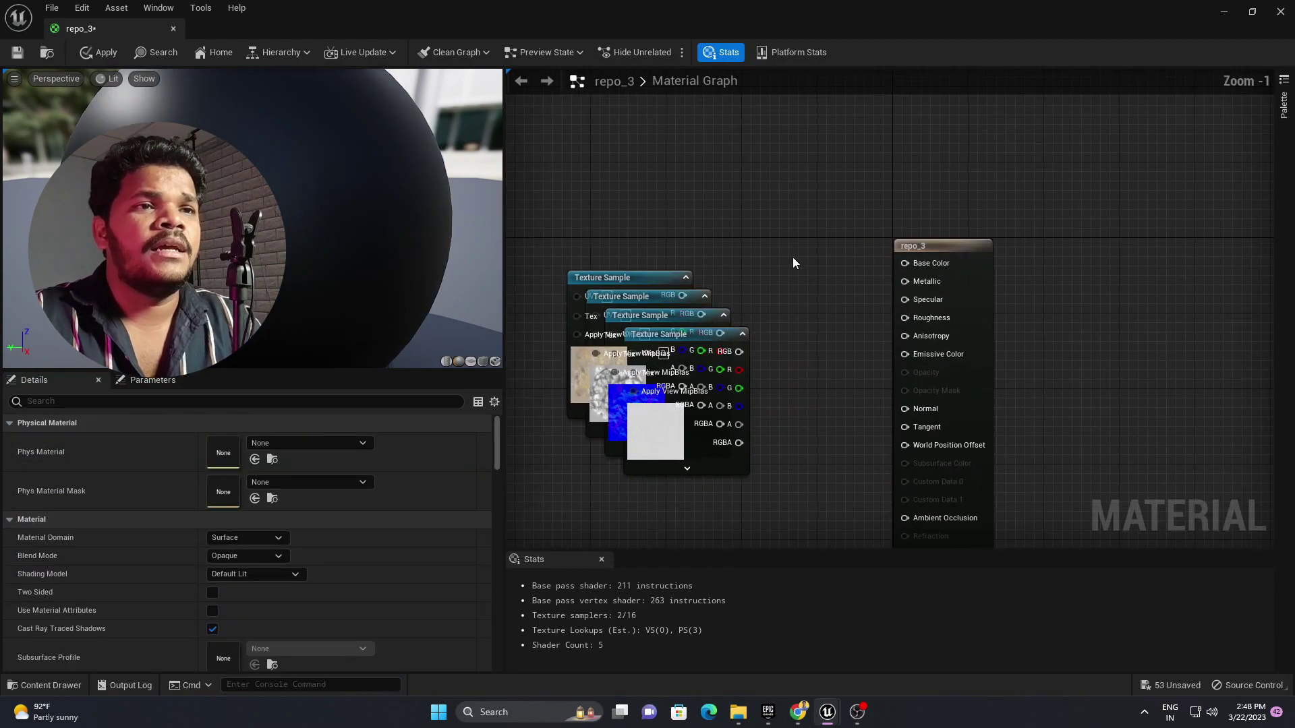
click(712, 255)
drag(711, 255, 721, 170)
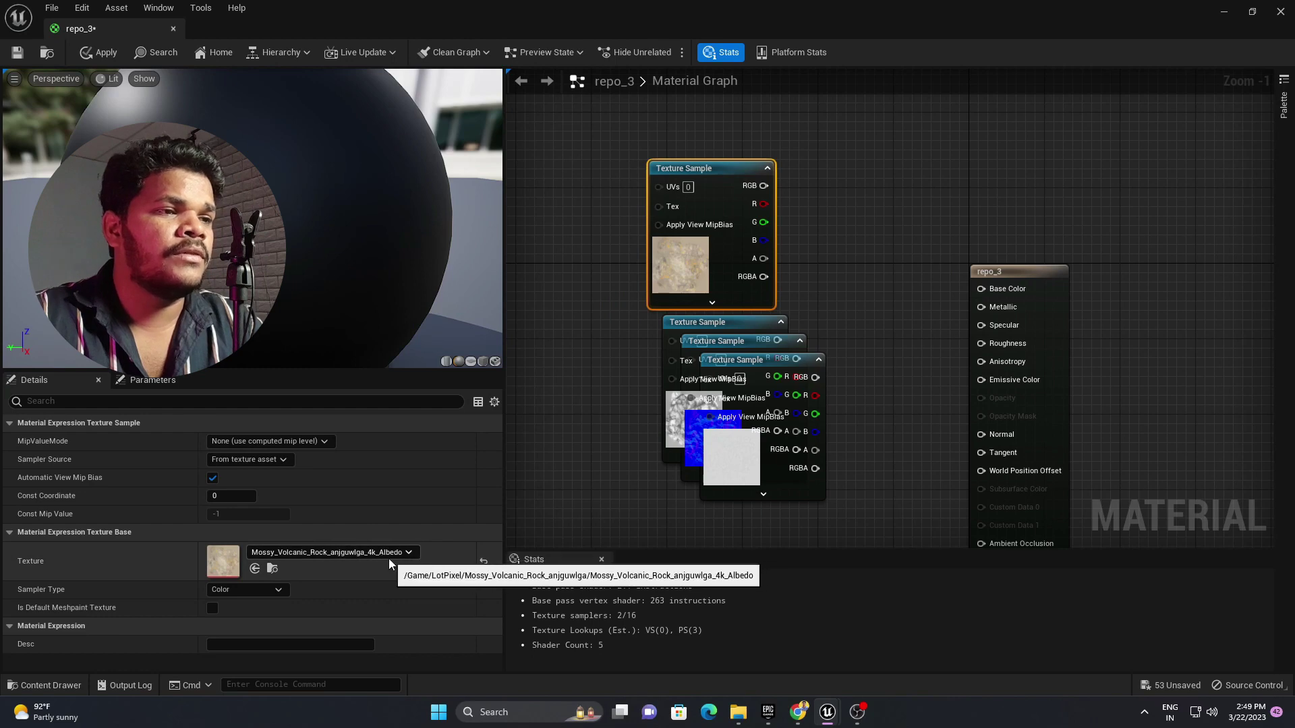
drag(714, 281, 724, 253)
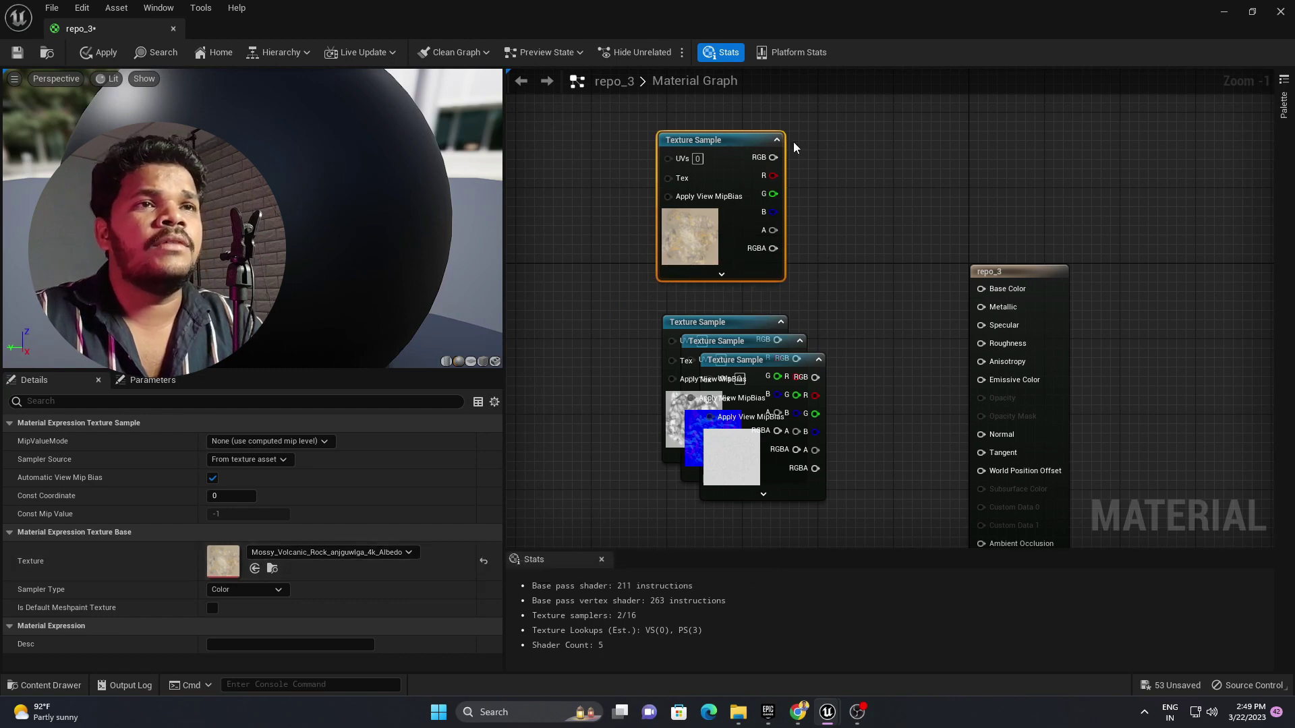
drag(773, 157, 981, 289)
Spread out the remaining texture samples and connect them to the Ambient Occlusion, Roughness and Normal inputs.
drag(708, 322, 620, 342)
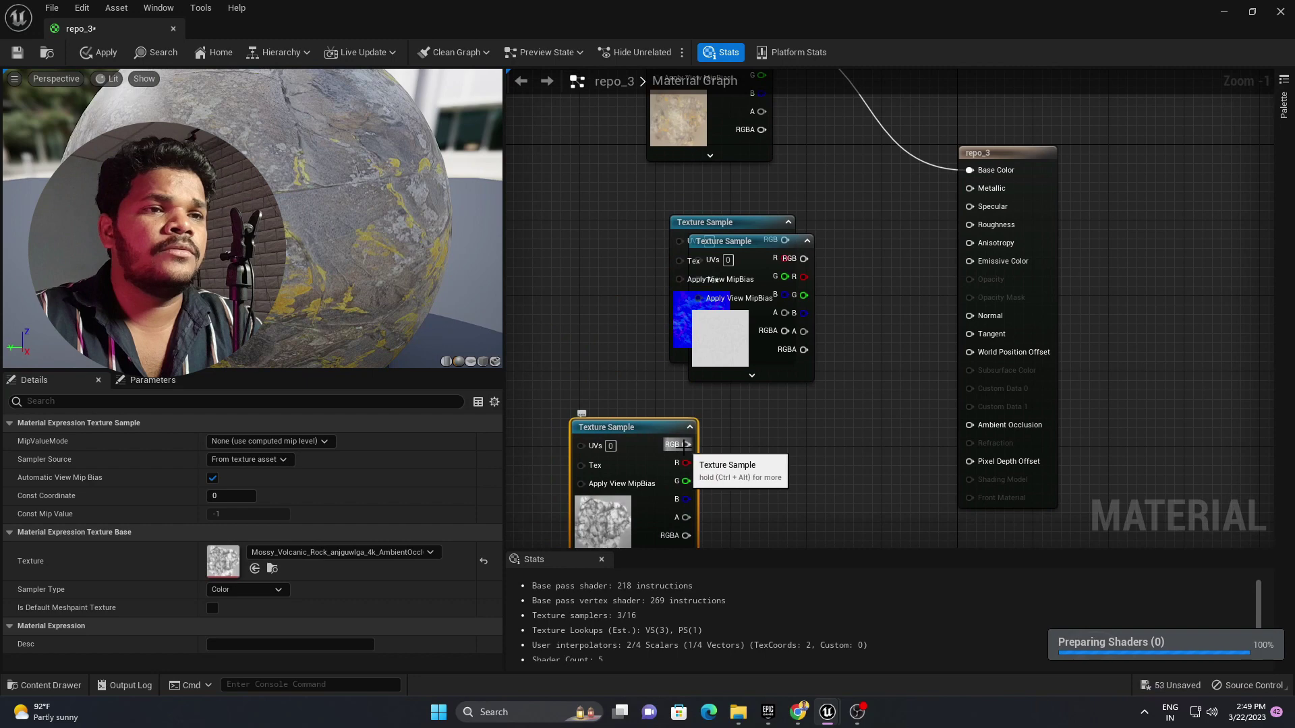
drag(686, 445, 973, 431)
drag(777, 243, 973, 229)
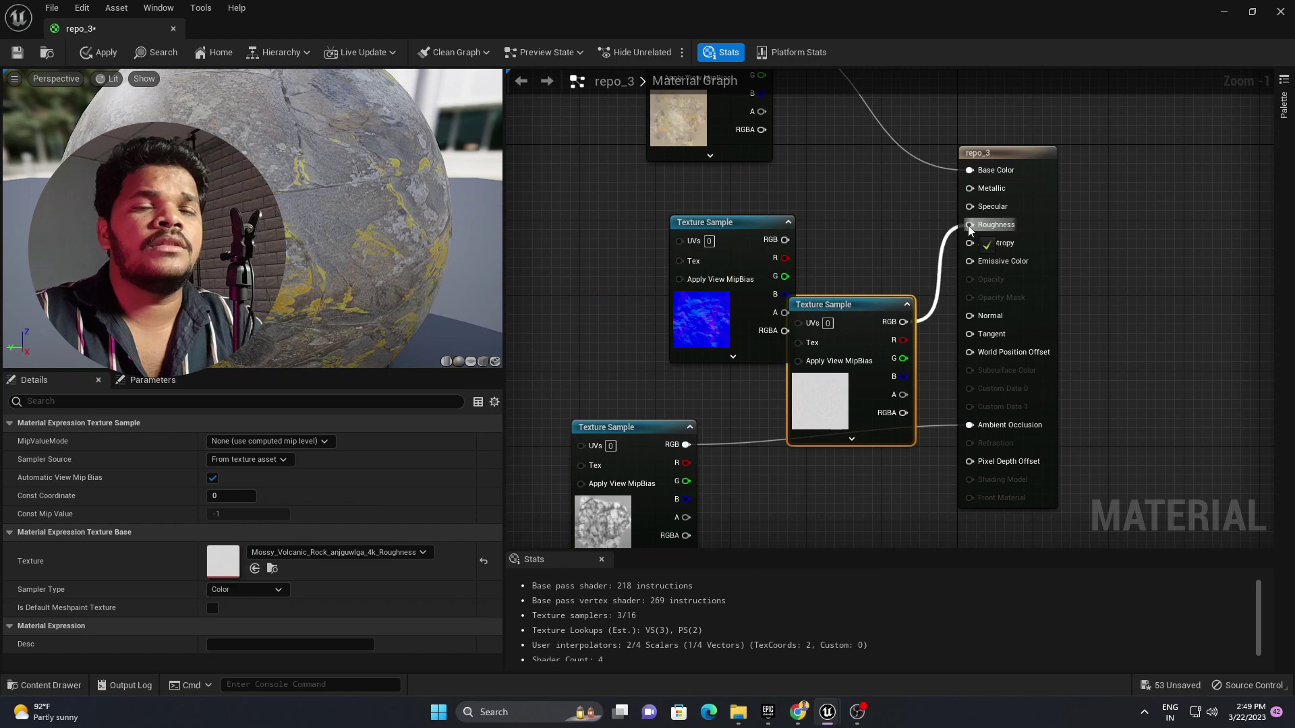
drag(878, 310, 613, 177)
drag(698, 226, 710, 290)
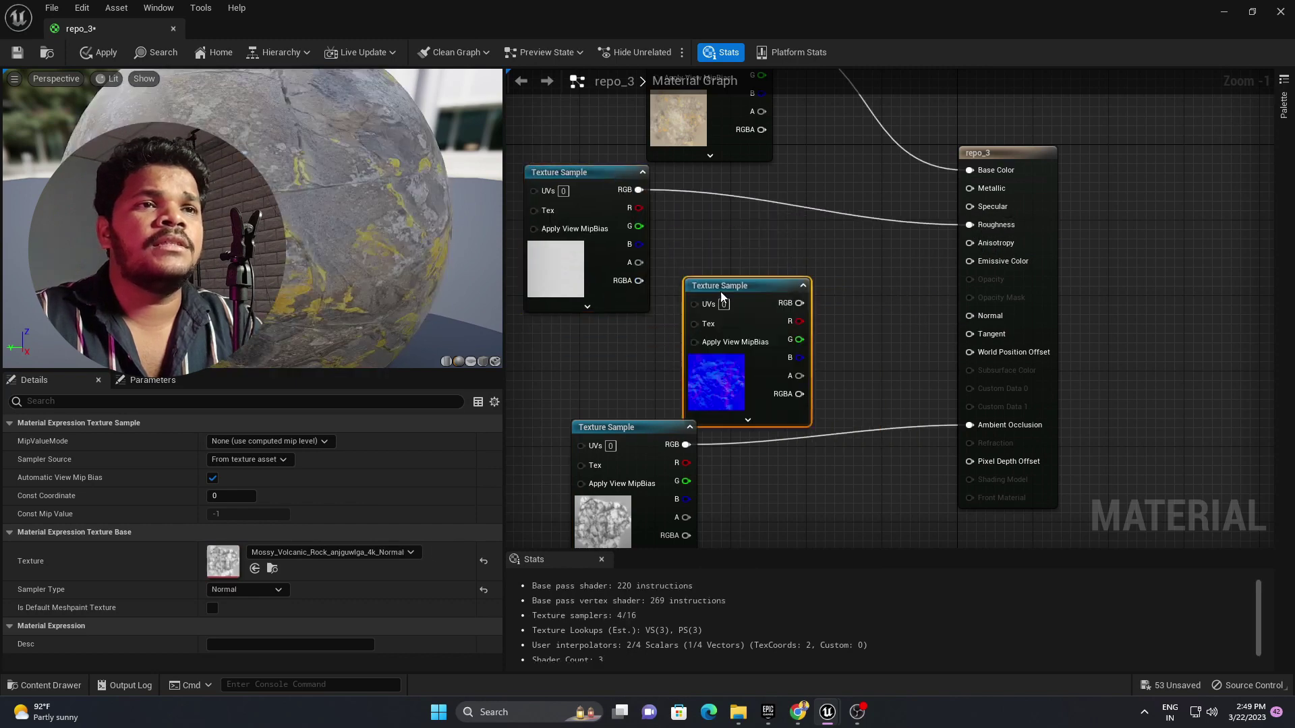
drag(799, 303, 971, 324)
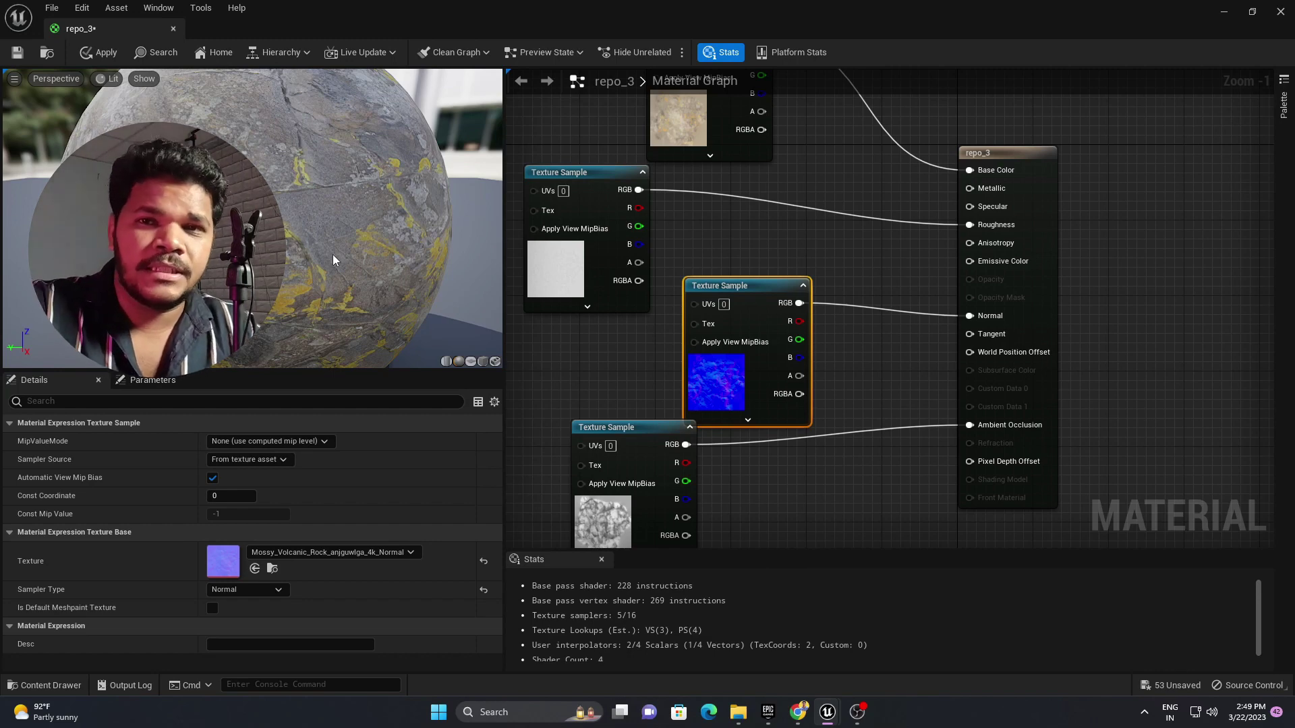
Apply the changes to the repo_3 material and save it.
click(108, 58)
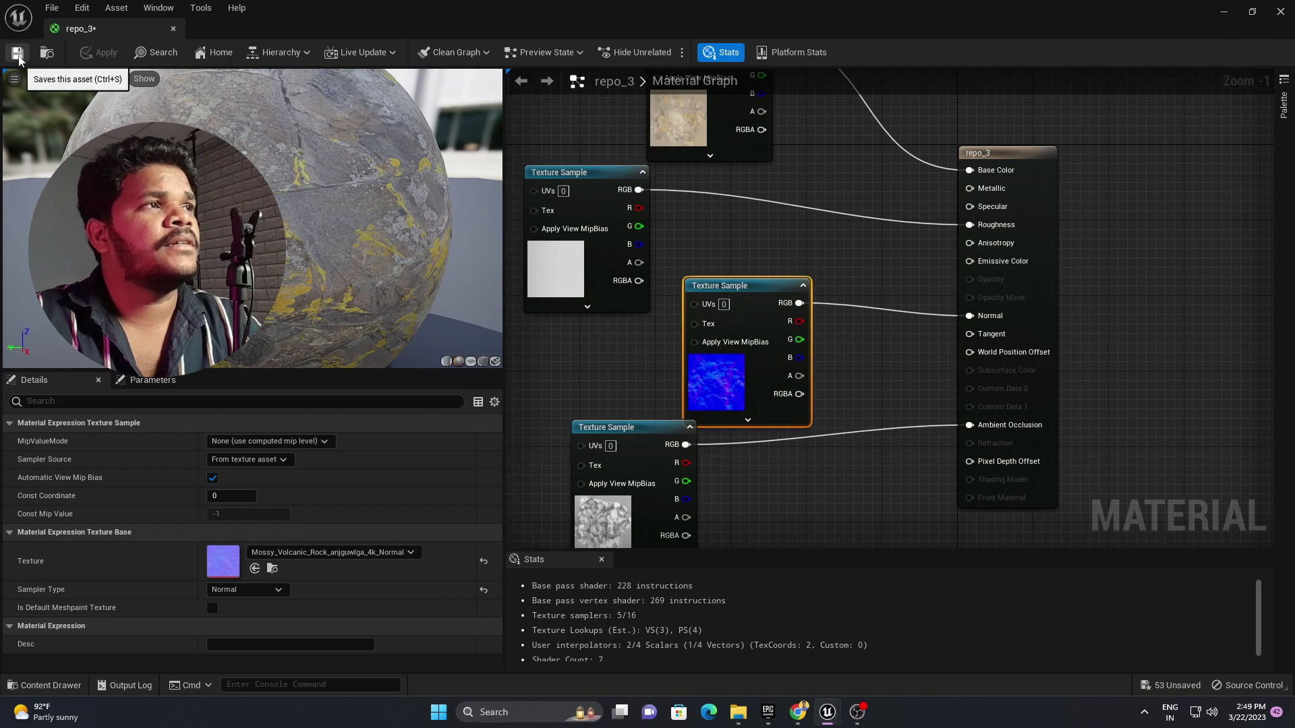
click(17, 52)
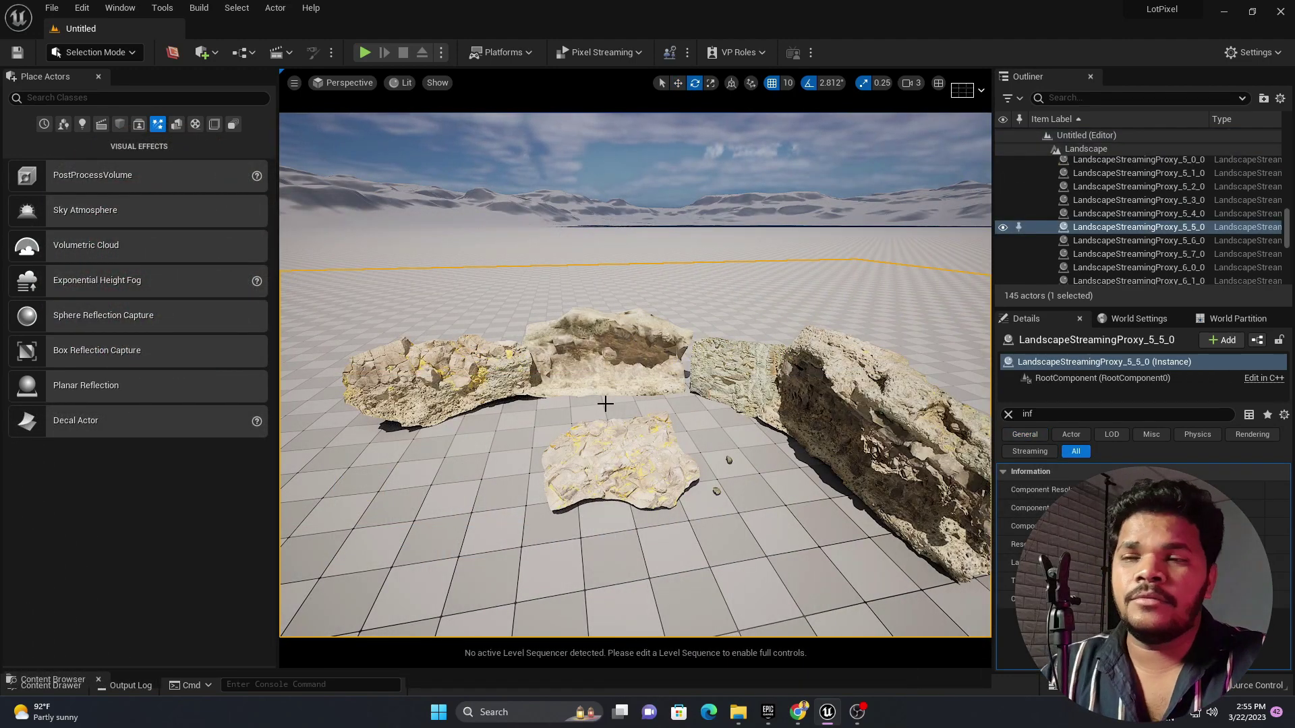
middle_drag(605, 404, 605, 404)
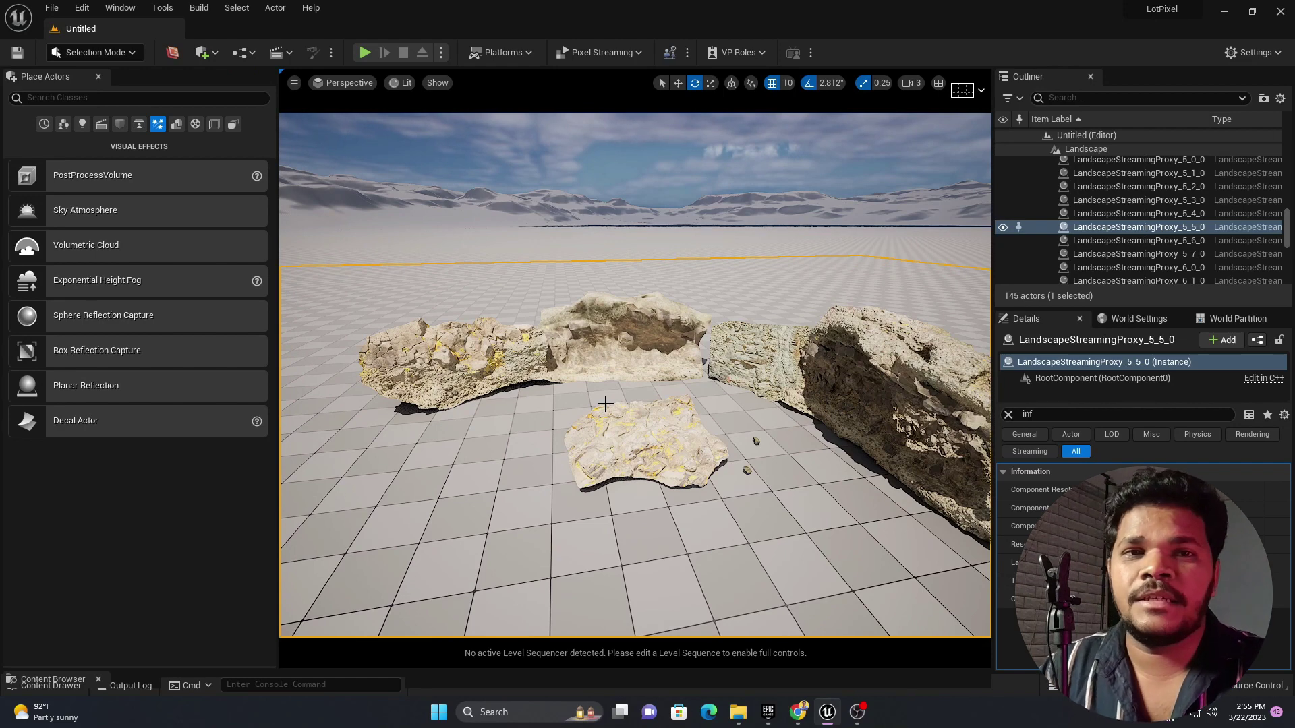
Select the large rock meshes standing on the landscape and delete them from the level.
right_drag(604, 403, 604, 397)
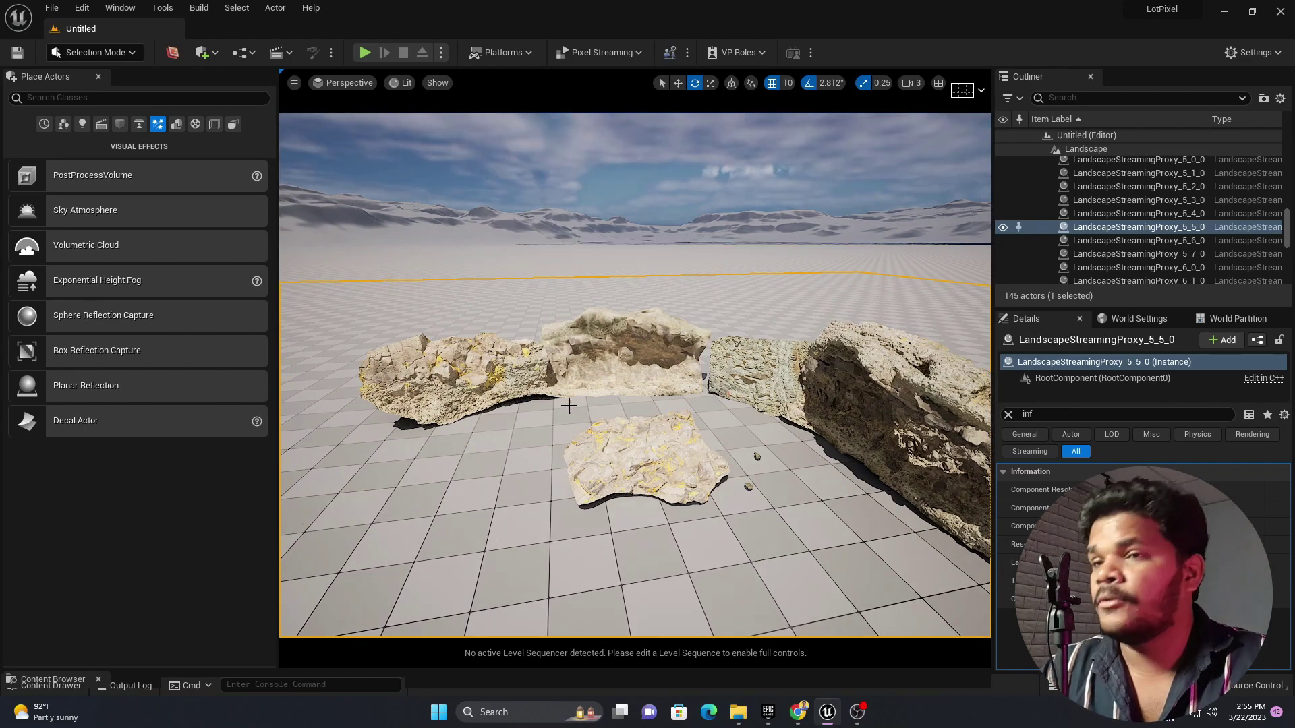
click(522, 370)
ctrl+click(639, 364)
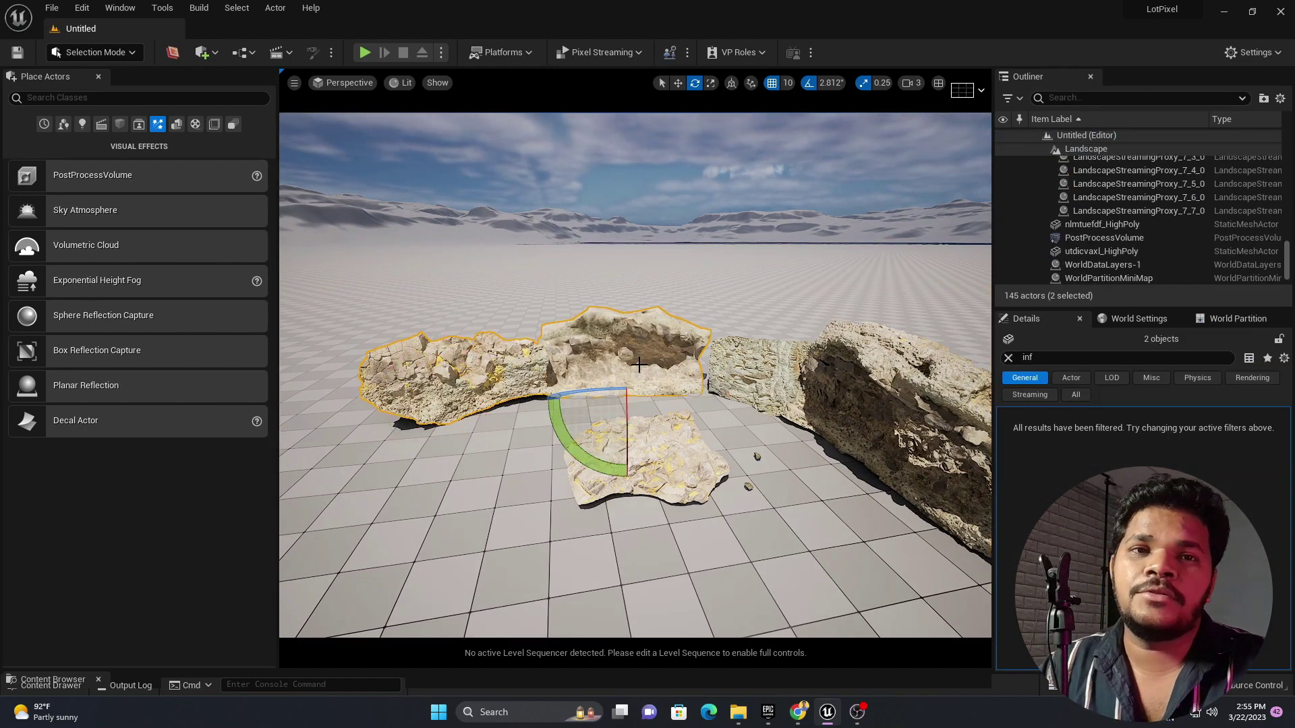
ctrl+click(870, 465)
ctrl+click(644, 467)
key(Delete)
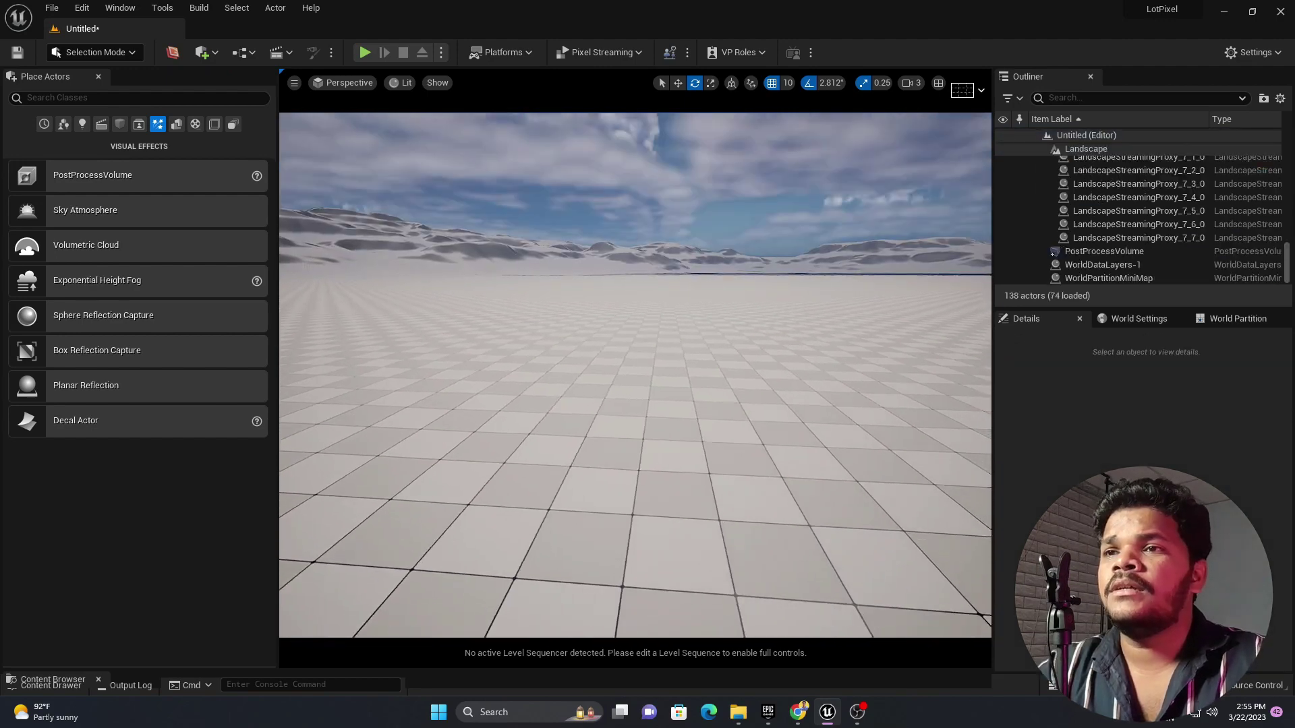
Place the eyxczlmff_HighPoly rock on the landscape, clear the details search filter and enlarge the rock.
drag(532, 671, 546, 416)
drag(375, 505, 703, 321)
middle_drag(644, 304, 739, 276)
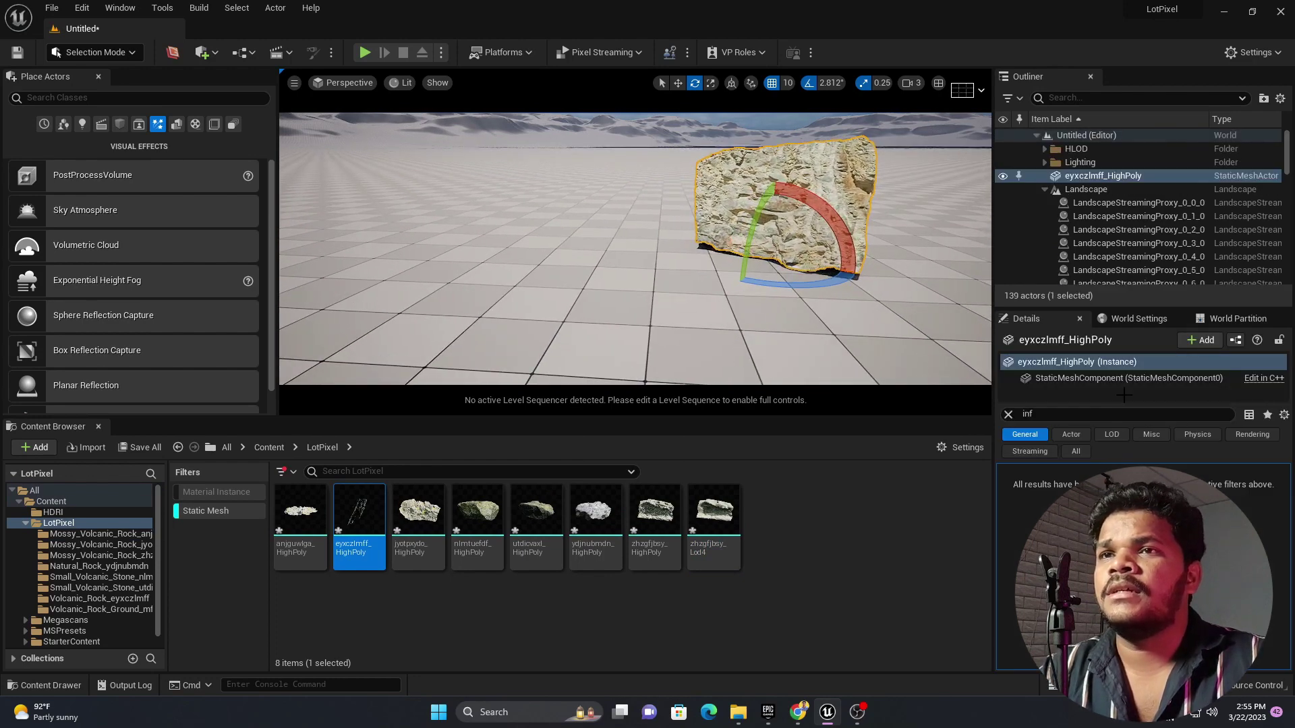
click(1008, 414)
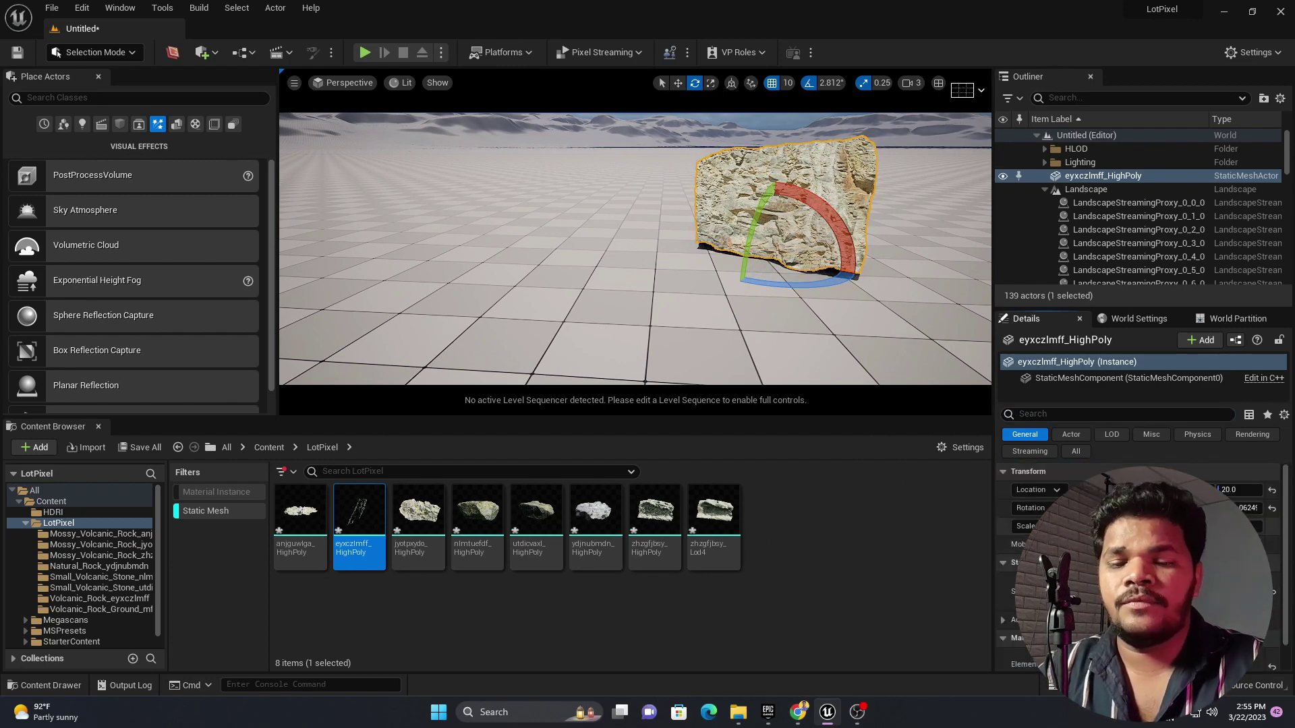
key(Return)
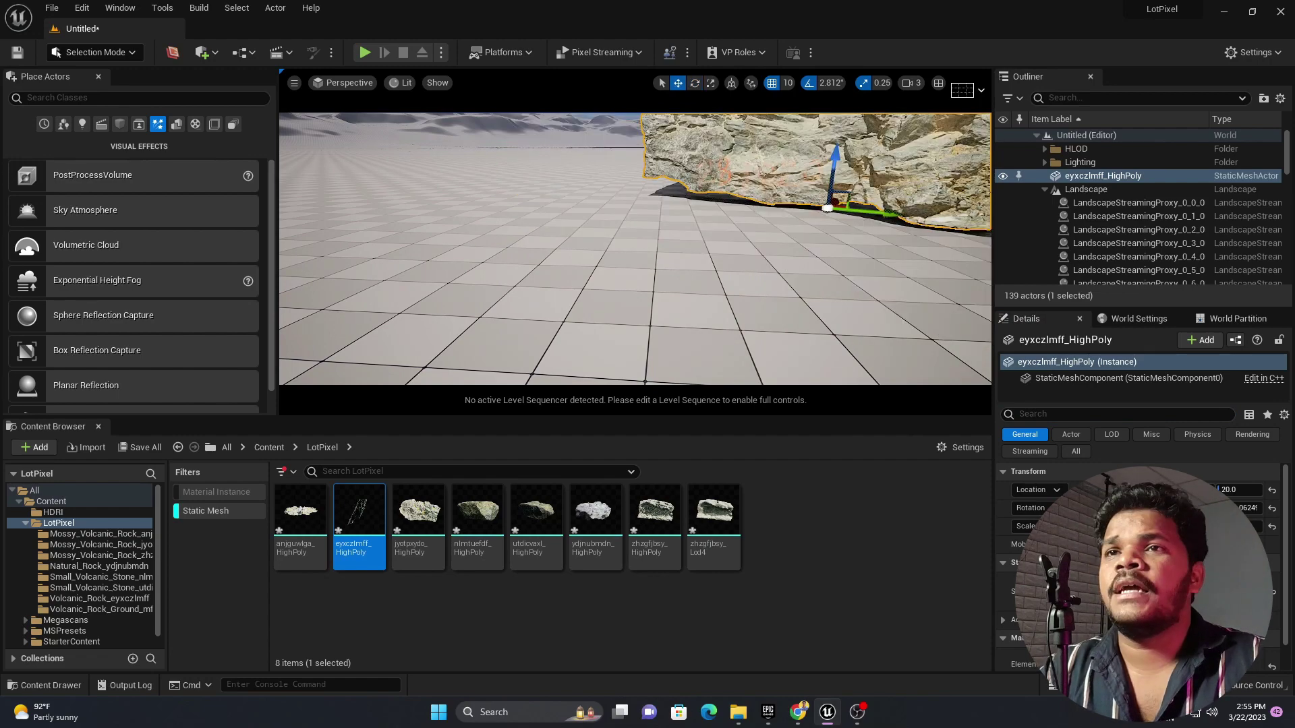
Raise the eyxczlmff_HighPoly rock above the ground to a Z location of 1070 and rotate it.
right_drag(869, 235, 896, 302)
key(s)
drag(705, 283, 715, 136)
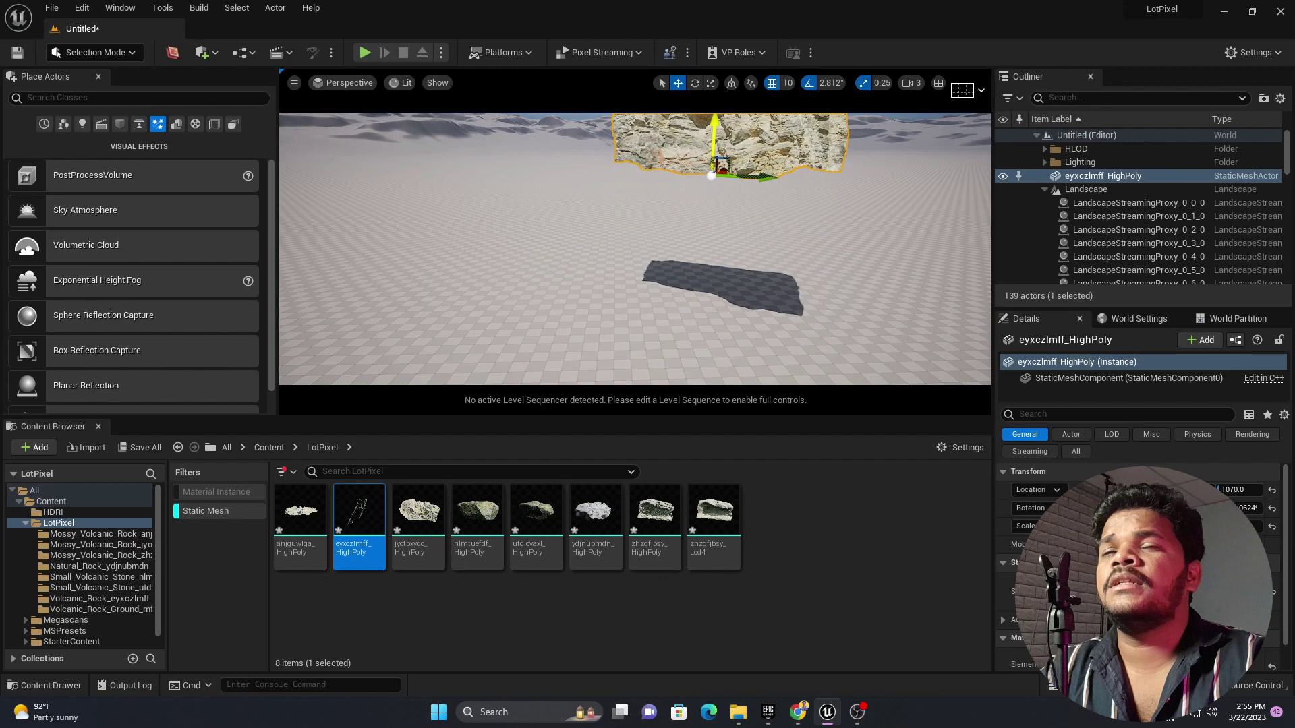
right_drag(725, 162, 726, 125)
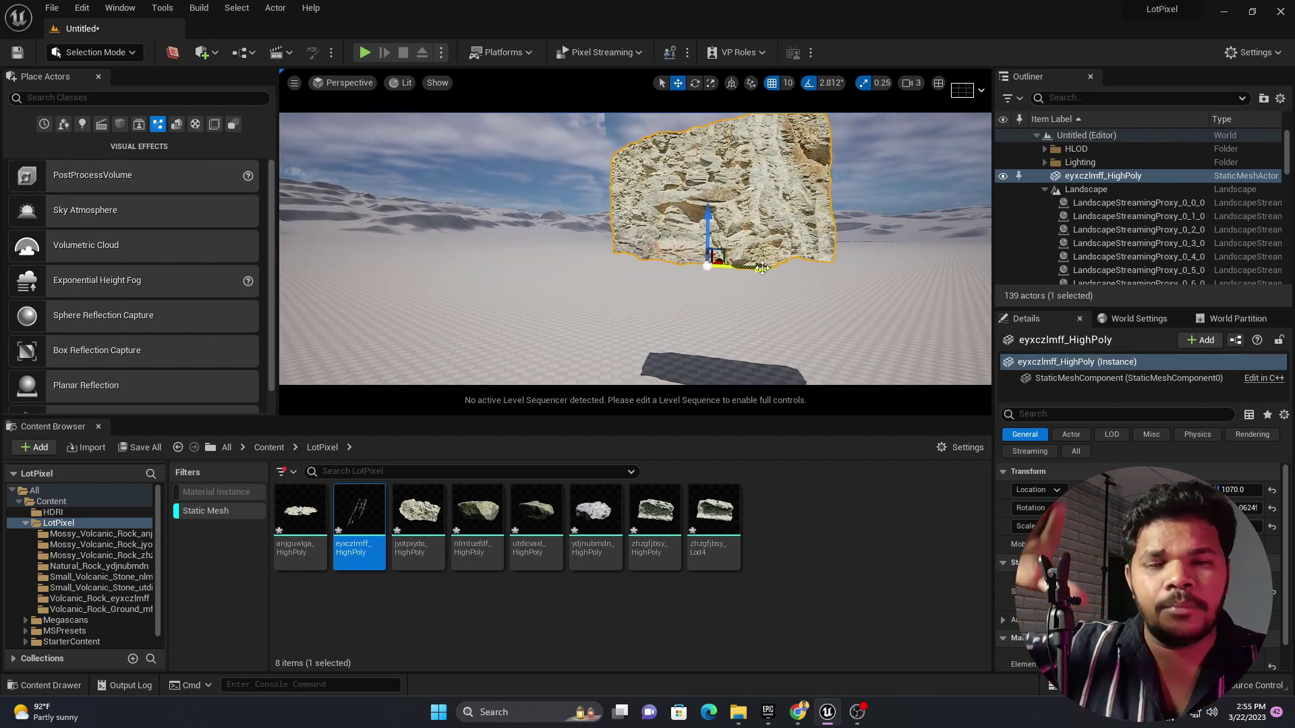
right_drag(785, 263, 773, 240)
key(e)
drag(772, 240, 706, 294)
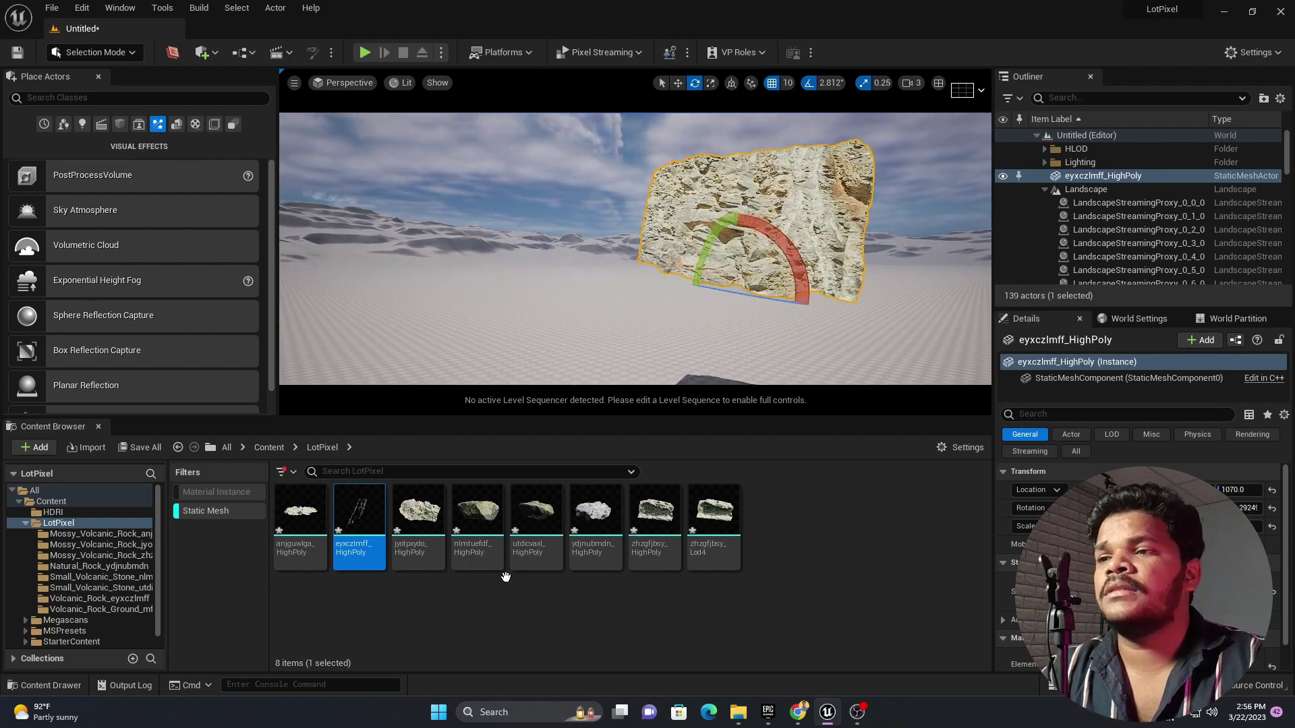
Place the zhzgfjbsy_Lod4 rock beside the first cliff rock and raise the zhzgfjbsy_HighPoly2 rock that extends the wall.
drag(701, 526, 681, 249)
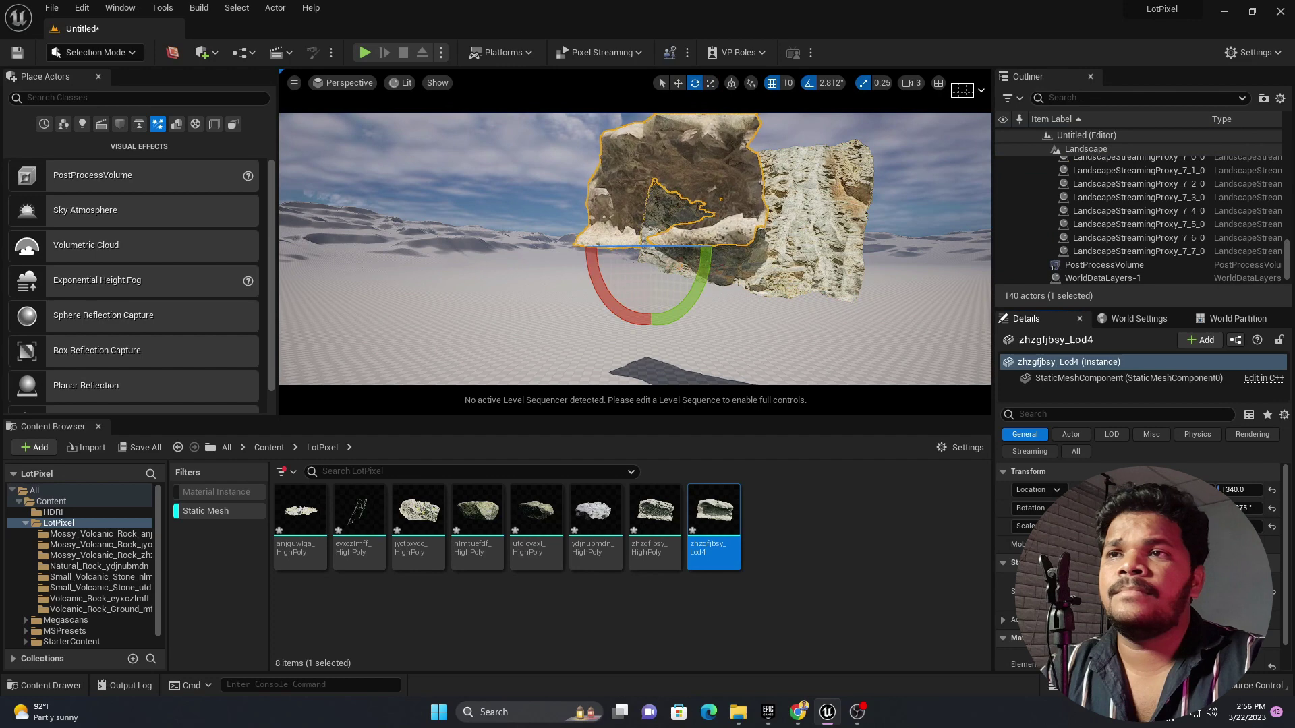
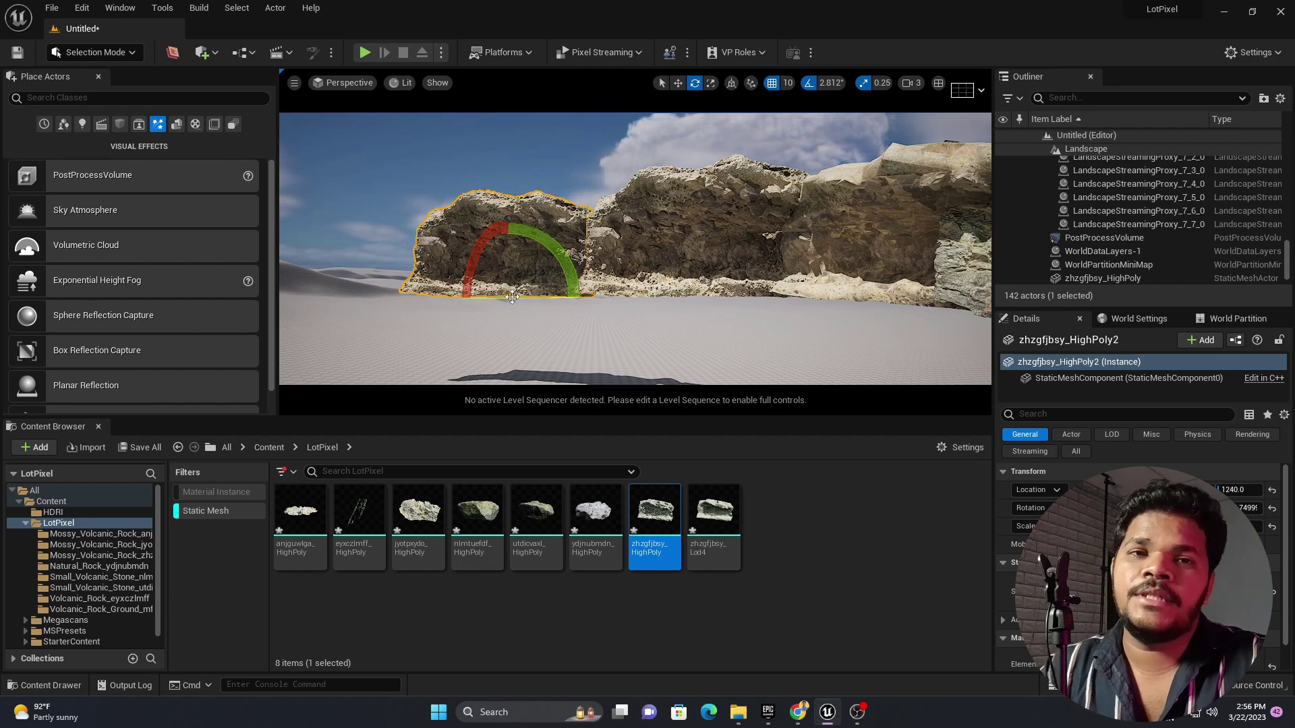
drag(453, 177, 453, 168)
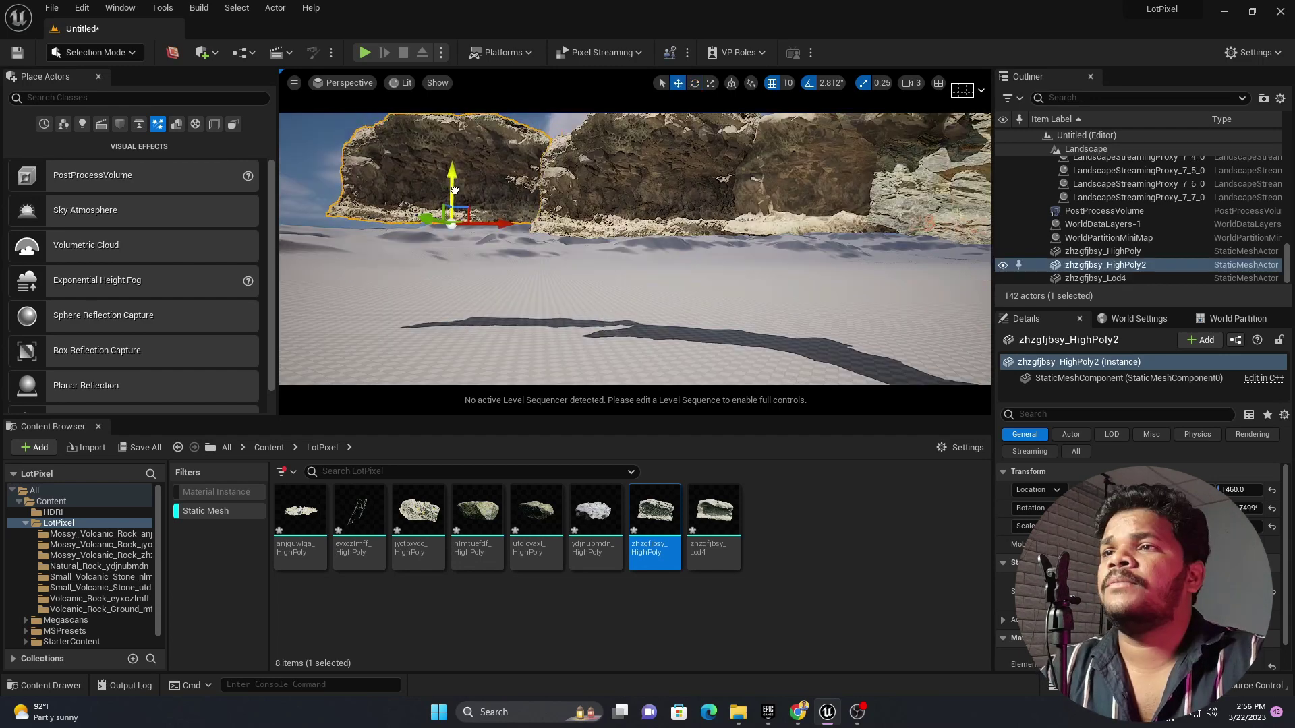
right_drag(523, 209, 533, 225)
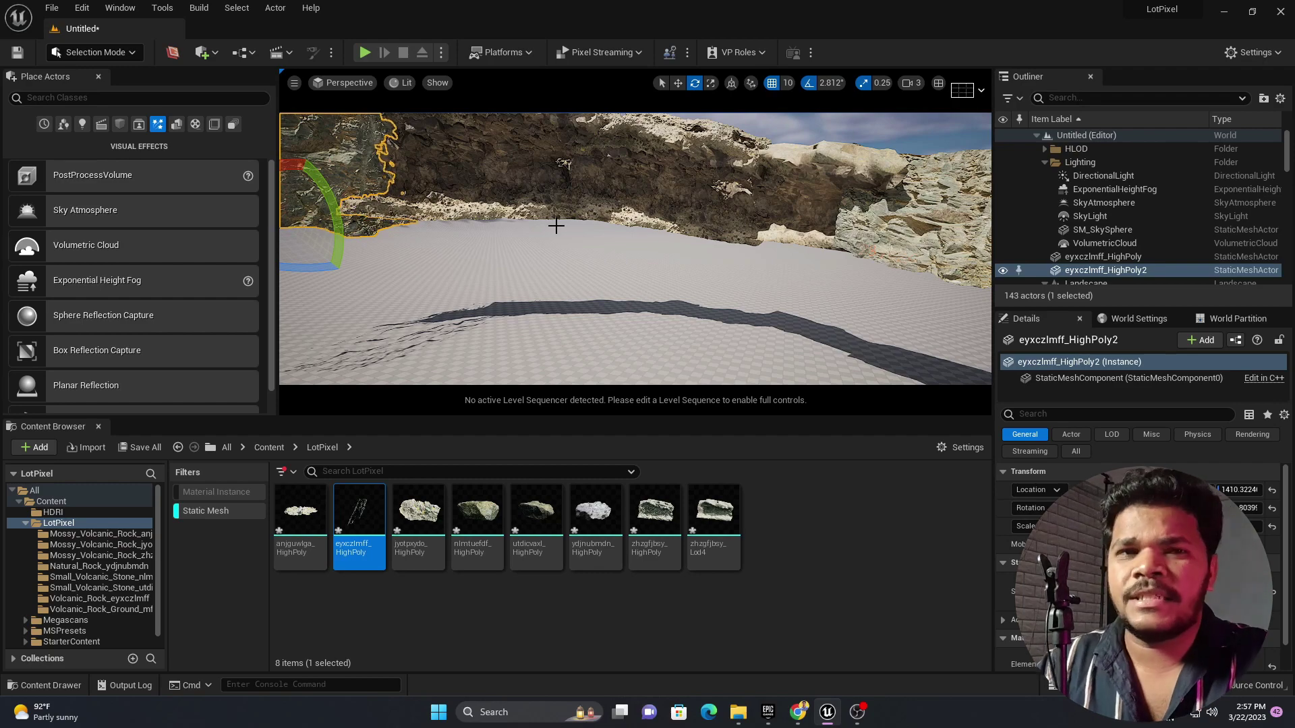
Open the anjguwlga_HighPoly mesh, examine its shape from several angles and close its editor.
mouse_move(300, 513)
mouse_down()
mouse_move(338, 367)
mouse_move(591, 217)
mouse_move(298, 502)
mouse_move(301, 514)
mouse_up()
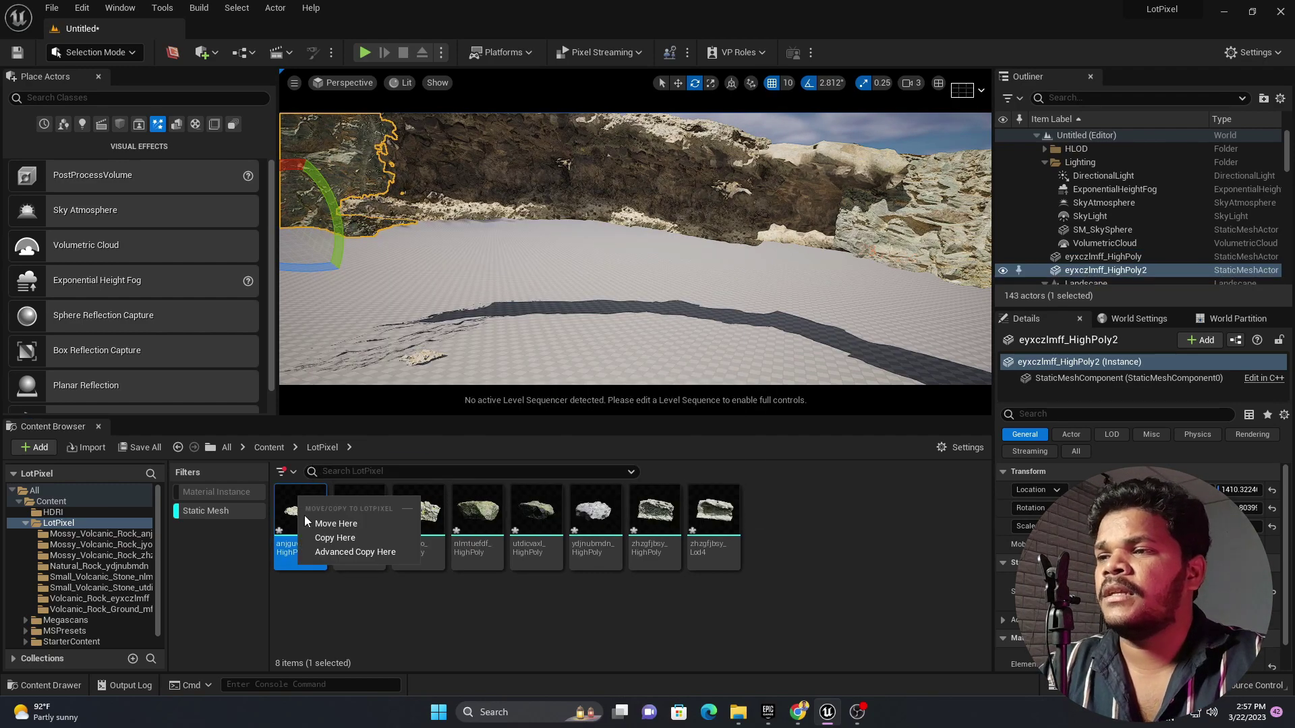
click(292, 521)
double_click(287, 517)
scroll(896, 428, up, 5)
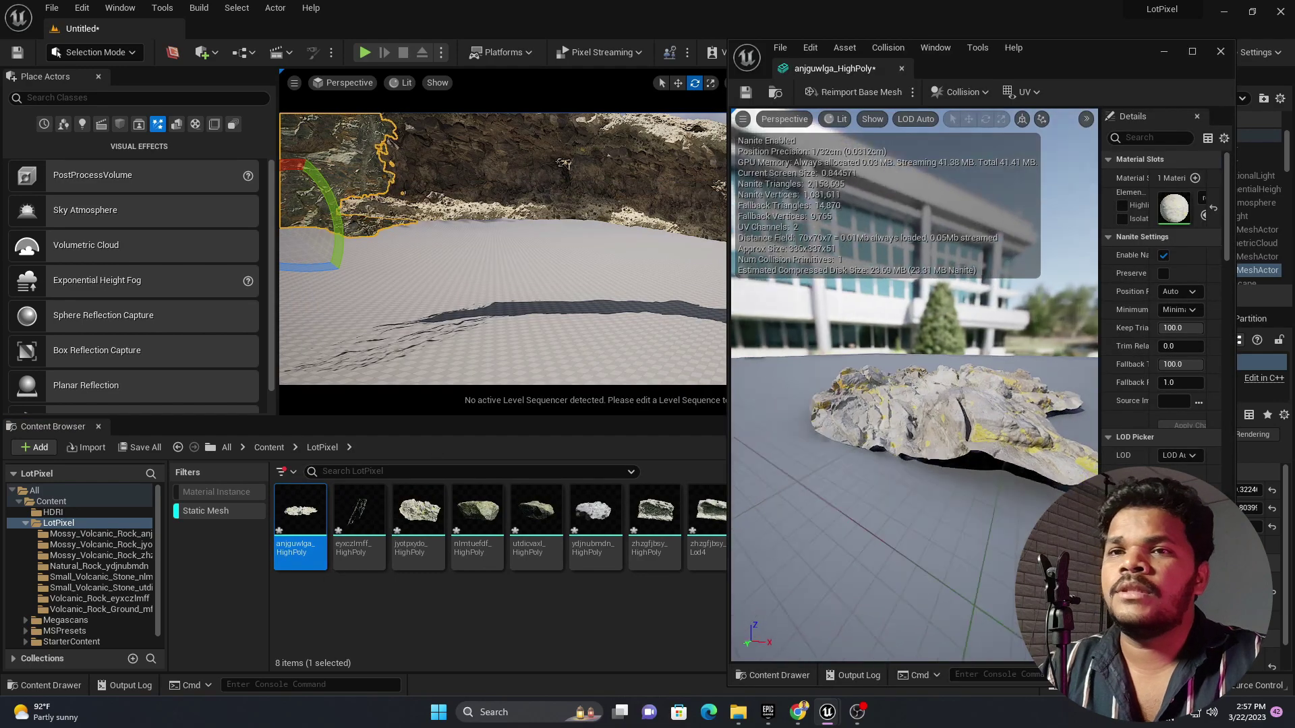
drag(896, 422, 897, 417)
scroll(897, 417, down, 5)
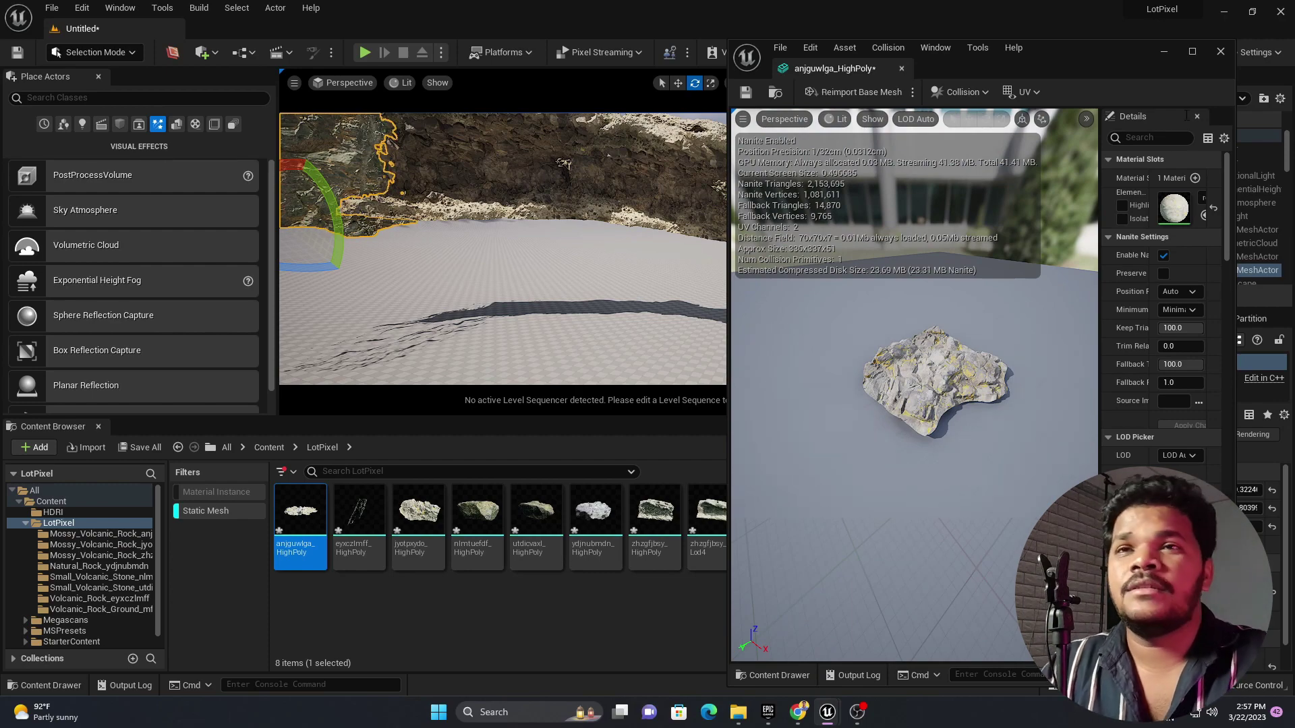
click(1220, 51)
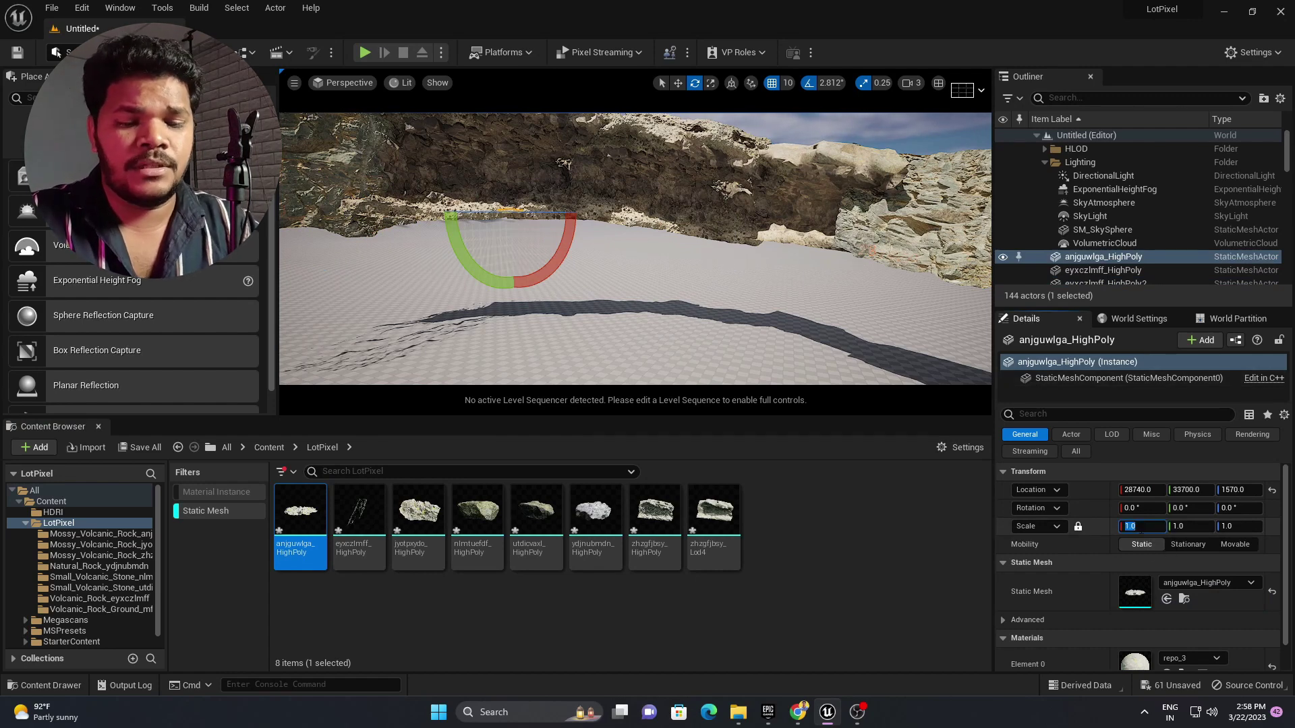
Scale the anjguwlga_HighPoly rock uniformly to 20 and flatten its Z scale to 2.75.
key(Return)
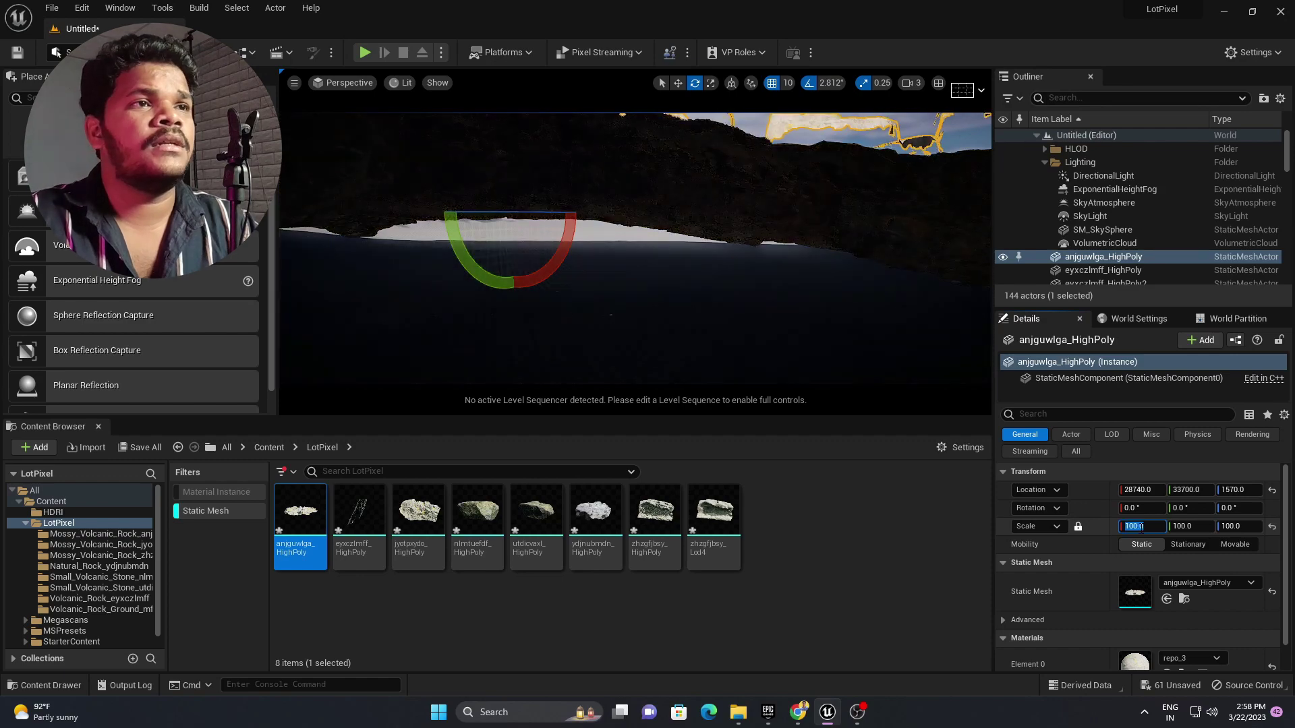
key(Return)
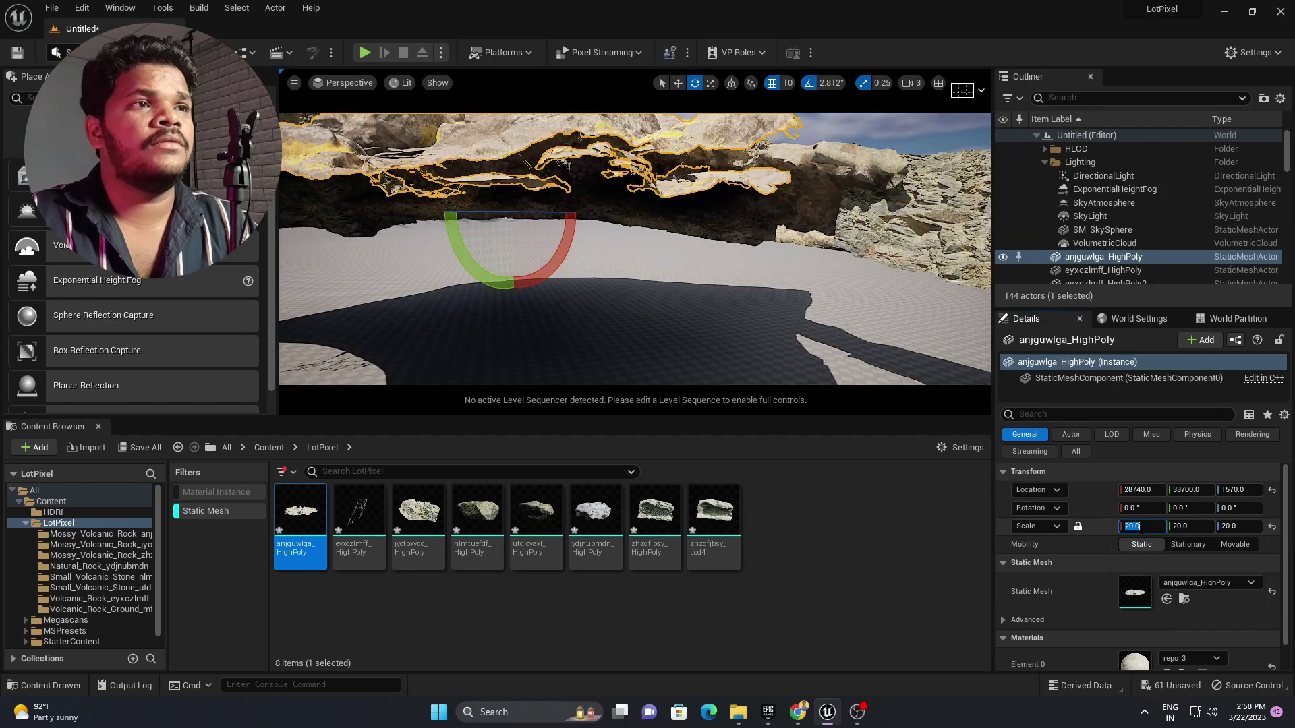
key(f)
key(r)
key(w)
key(e)
key(r)
drag(536, 174, 536, 256)
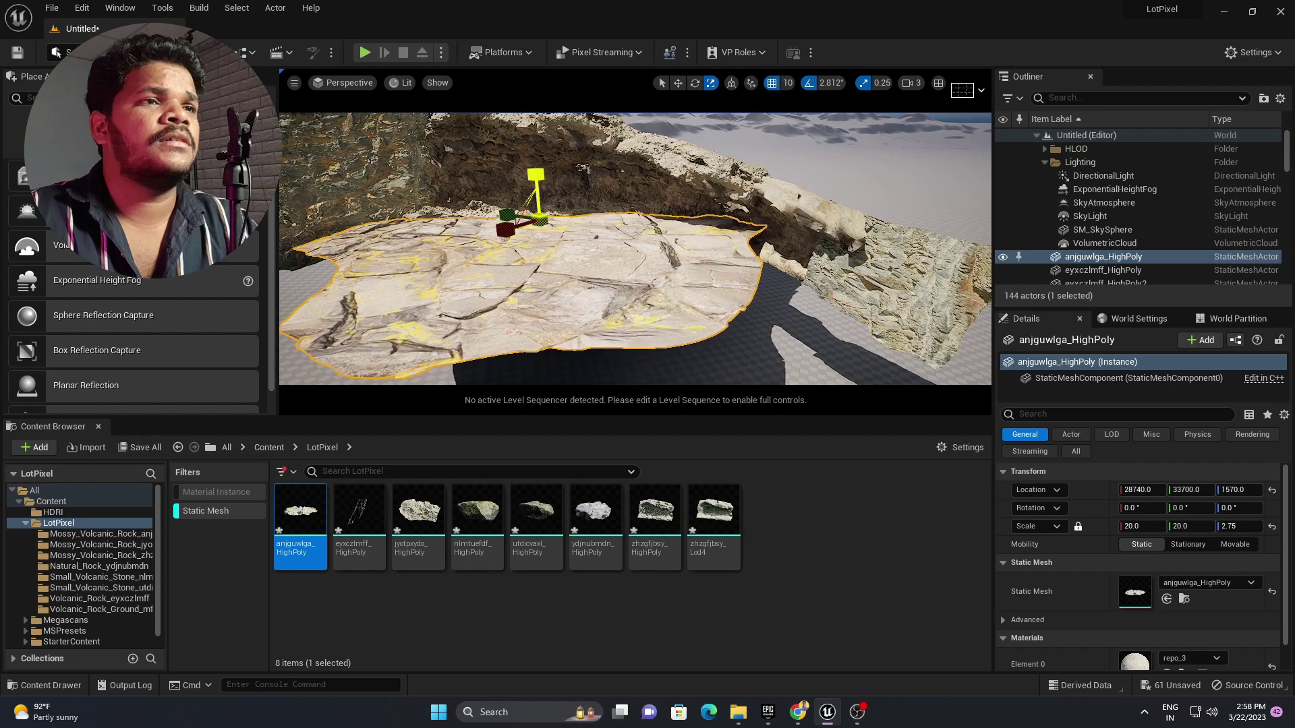
Shift the flattened slab to X 28460 and rotate it to about -11.7°, -16.5° and 3.4°.
key(e)
drag(570, 172, 584, 168)
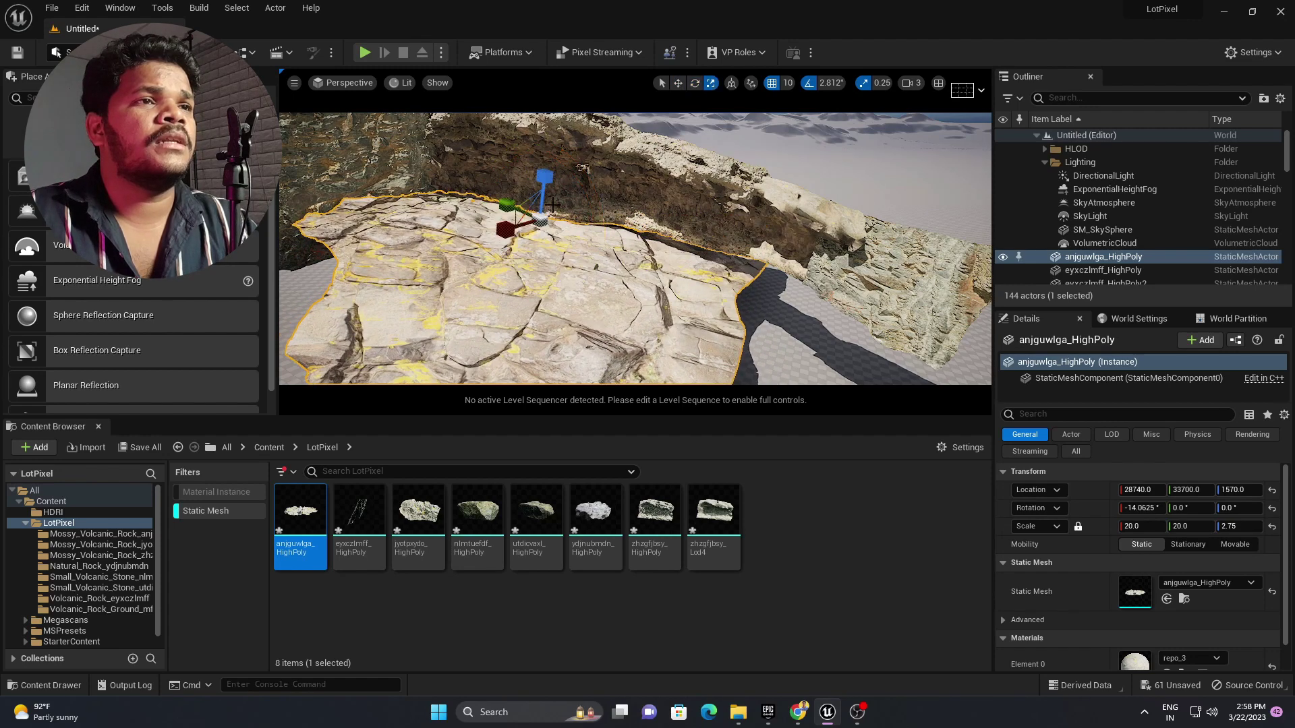
drag(509, 231, 600, 210)
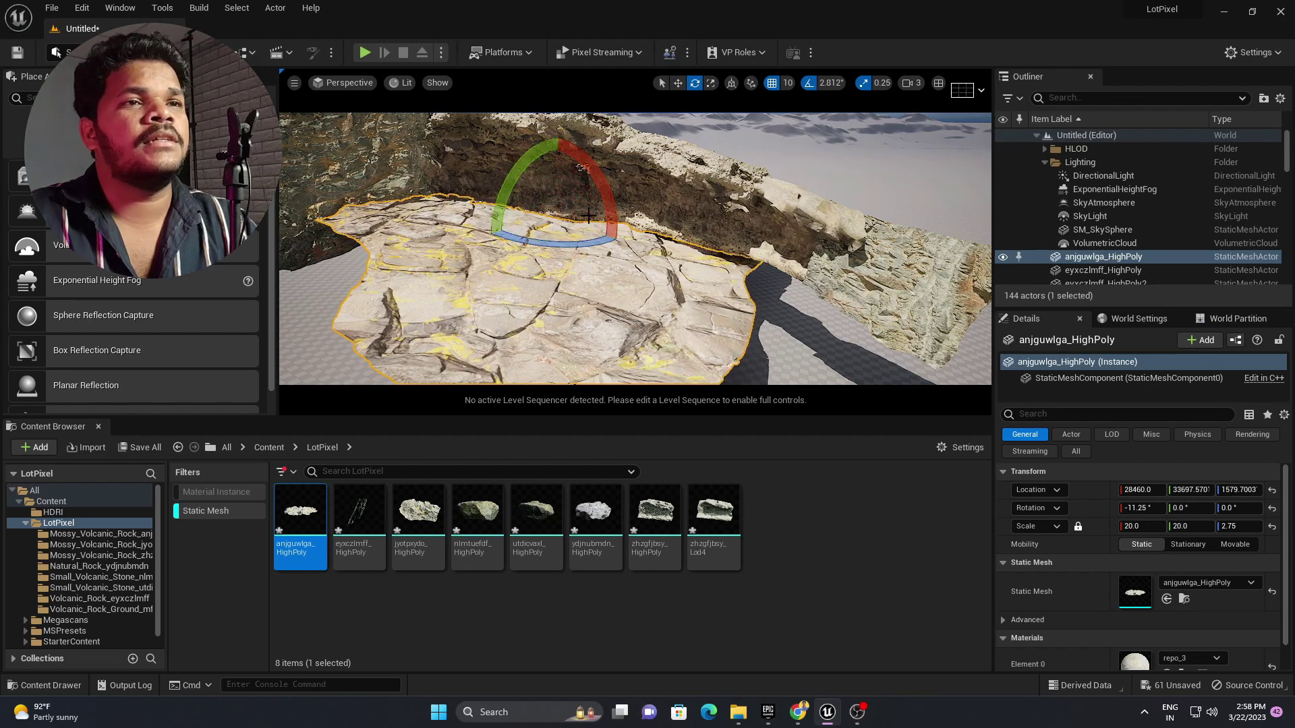
right_drag(588, 216, 602, 247)
scroll(525, 162, down, 4)
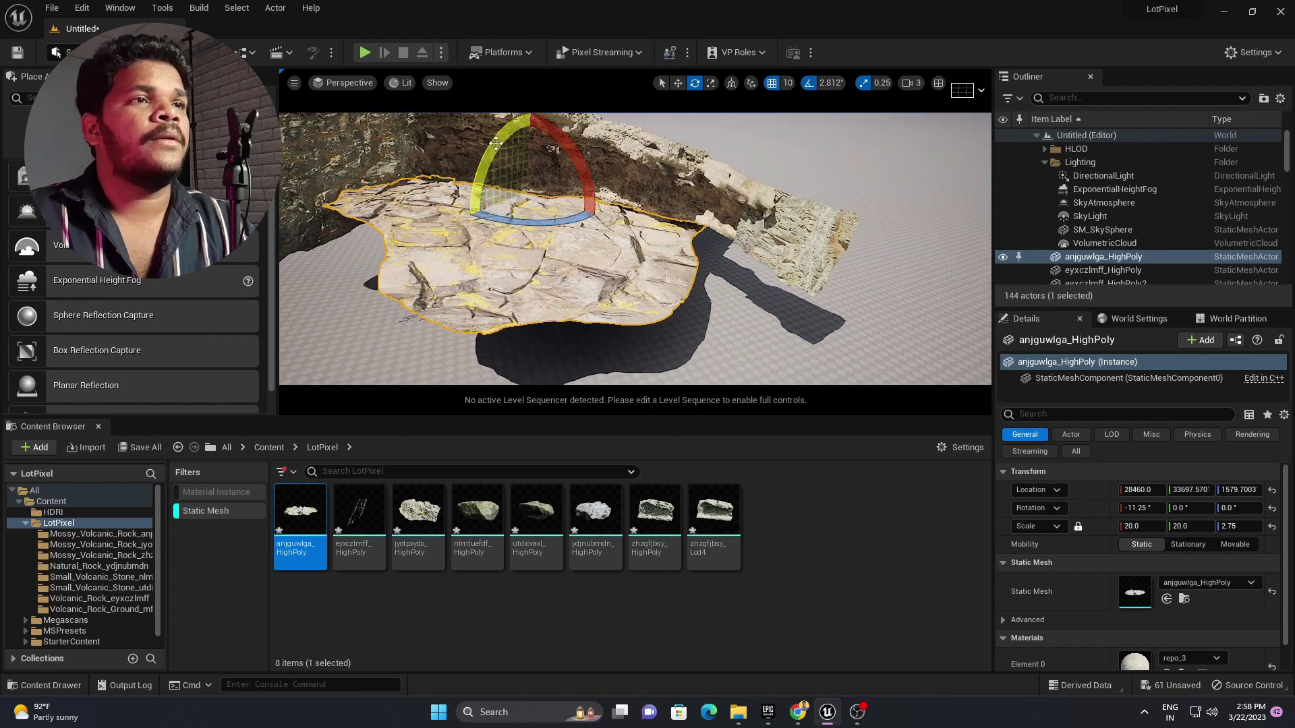
drag(479, 238, 477, 233)
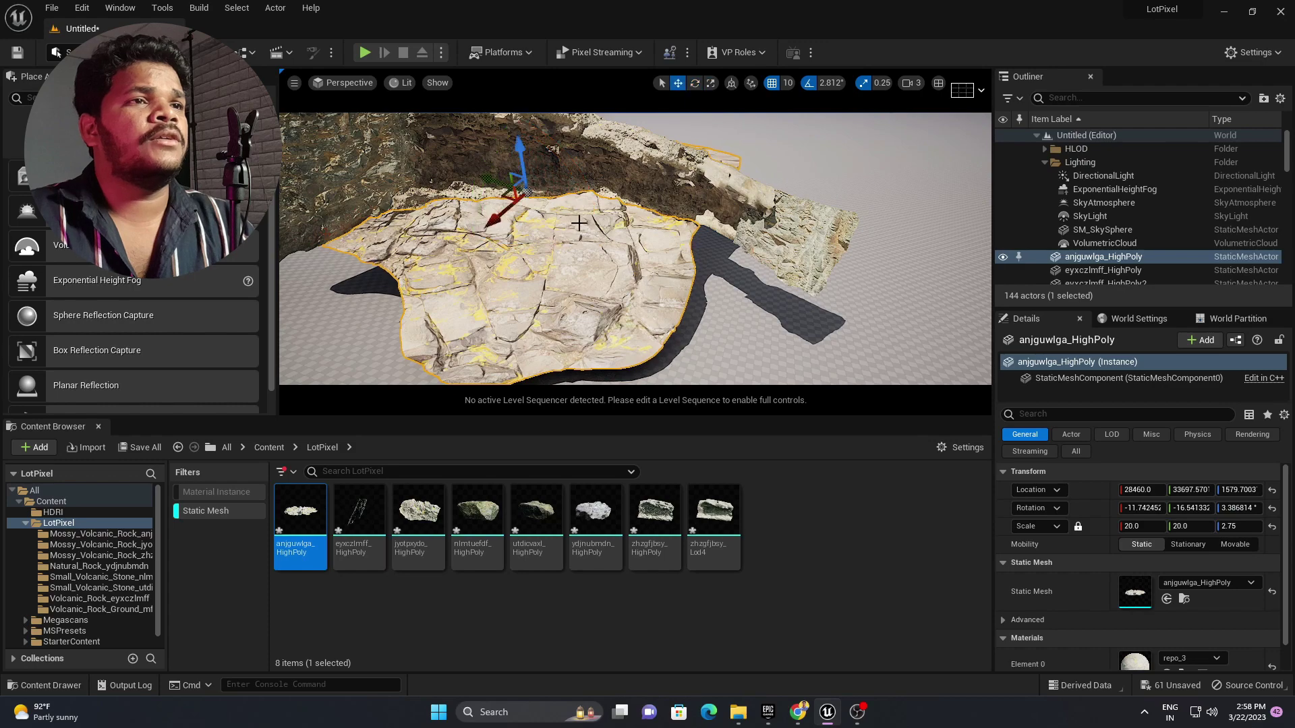
Duplicate the ground slab twice and spread the copies out in front of the cliff wall.
alt+drag(501, 211, 650, 256)
right_drag(539, 270, 580, 276)
right_drag(518, 245, 556, 234)
alt+drag(491, 230, 668, 229)
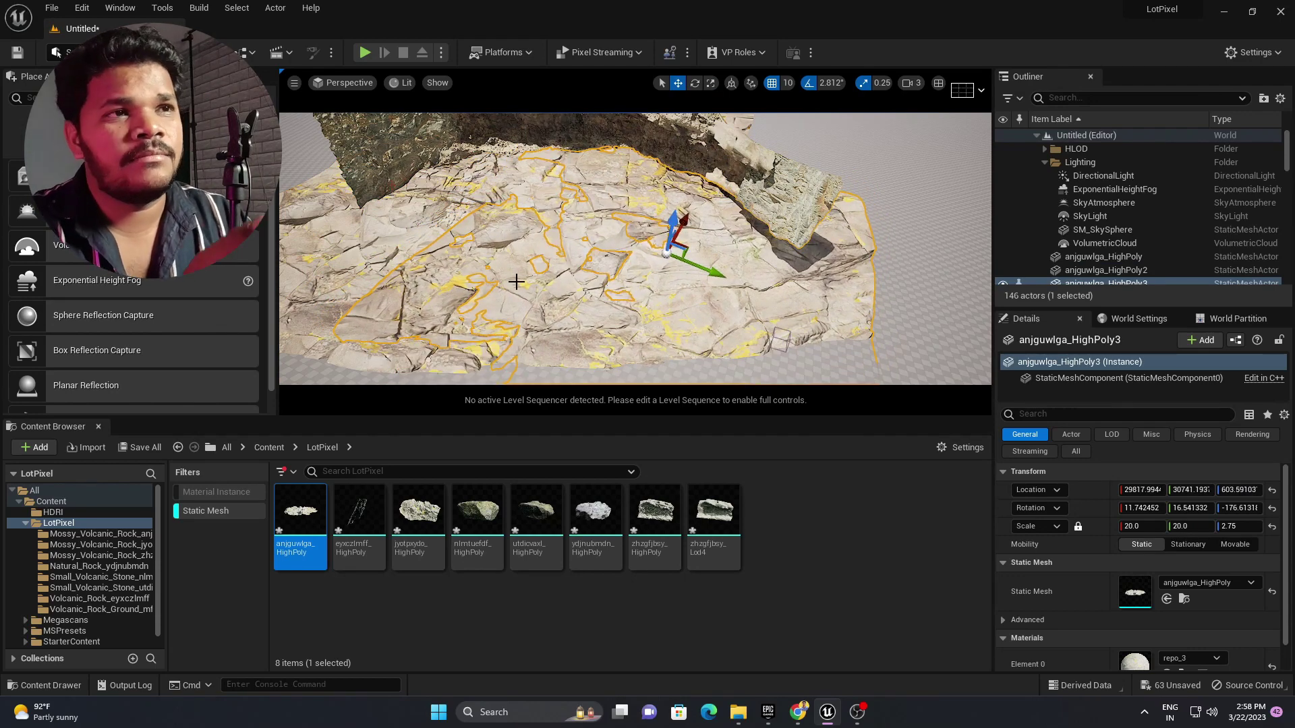
Make a further copy of the ground slab on the opposite side of the rocky floor.
right_drag(515, 281, 439, 276)
alt+drag(749, 253, 377, 294)
key(r)
key(w)
right_drag(513, 283, 472, 269)
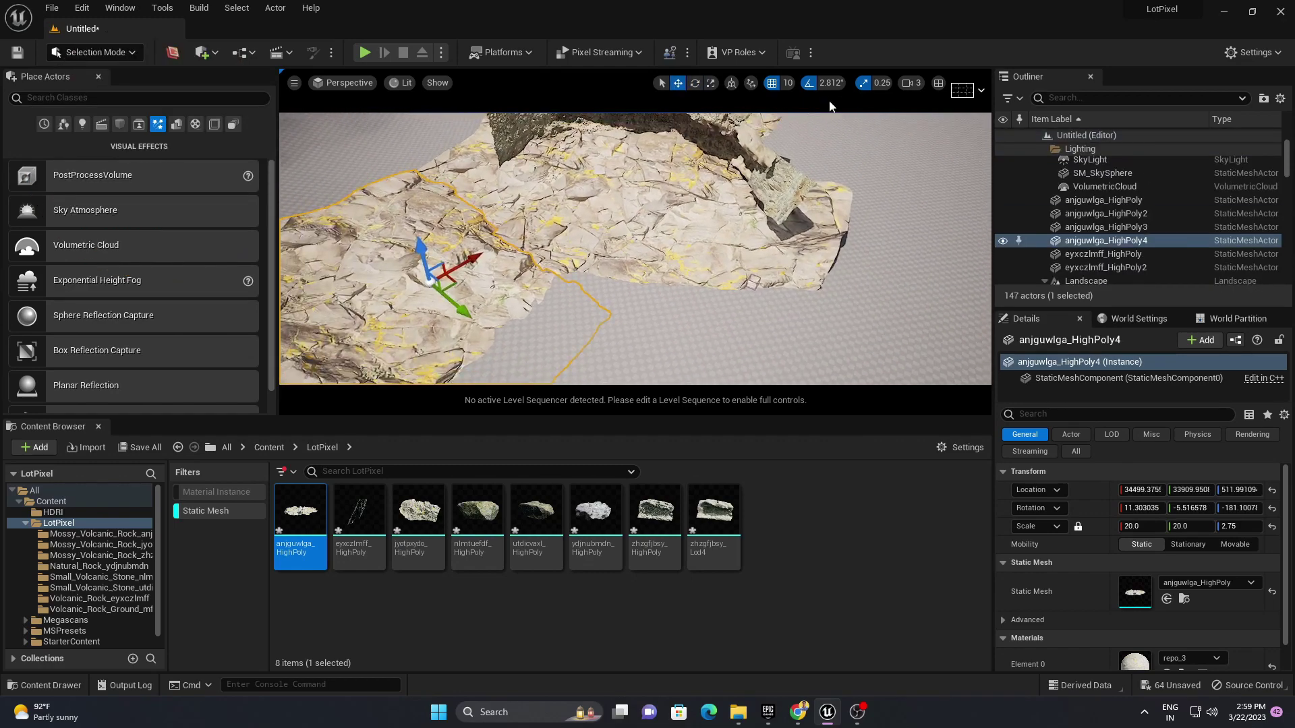
Raise the viewport camera speed to 4 and duplicate the ground slab once more to fill the foreground.
click(911, 83)
click(952, 116)
right_drag(607, 256, 573, 283)
key(r)
alt+drag(487, 217, 587, 277)
key(w)
key(e)
key(w)
right_drag(664, 297, 675, 263)
right_drag(587, 283, 746, 216)
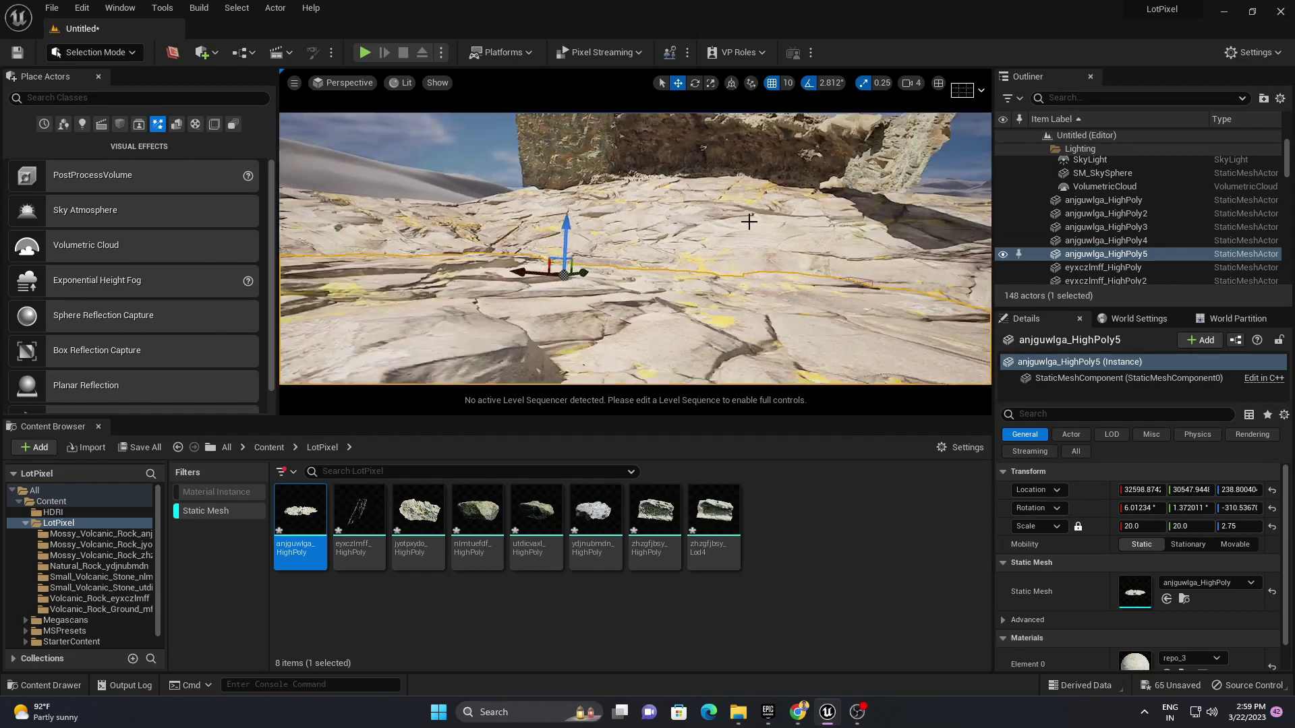
Set the scale of the rock at the far end of the cliff wall to 10 and rotate it.
click(829, 165)
click(1138, 527)
text(10)
key(Return)
key(e)
drag(776, 263, 748, 232)
key(w)
right_drag(796, 257, 829, 270)
Duplicate that cliff rock towards the foreground and adjust the copy's placement.
alt+drag(816, 290, 874, 343)
key(e)
key(w)
mouse_move(826, 259)
mouse_down()
mouse_move(829, 283)
mouse_move(897, 290)
mouse_move(825, 249)
mouse_up()
key(r)
key(e)
key(w)
Duplicate a cliff rock to the opposite side of the scene and set the copy's scale to 20.
right_drag(865, 307, 675, 290)
click(674, 297)
click(728, 229)
alt+drag(675, 250, 431, 247)
click(1138, 527)
text(20)
key(Return)
Move the enlarged cliff rock into place along the rocky floor and rotate it slightly.
key(w)
key(e)
key(w)
drag(539, 297, 488, 350)
key(e)
drag(518, 264, 533, 266)
Copy the enlarged cliff rock across the scene, then rotate and reposition the copy to continue the wall.
right_drag(607, 329, 647, 303)
key(w)
alt+drag(495, 368, 772, 303)
key(e)
drag(766, 317, 819, 306)
right_drag(738, 297, 745, 271)
key(e)
key(w)
drag(740, 296, 772, 271)
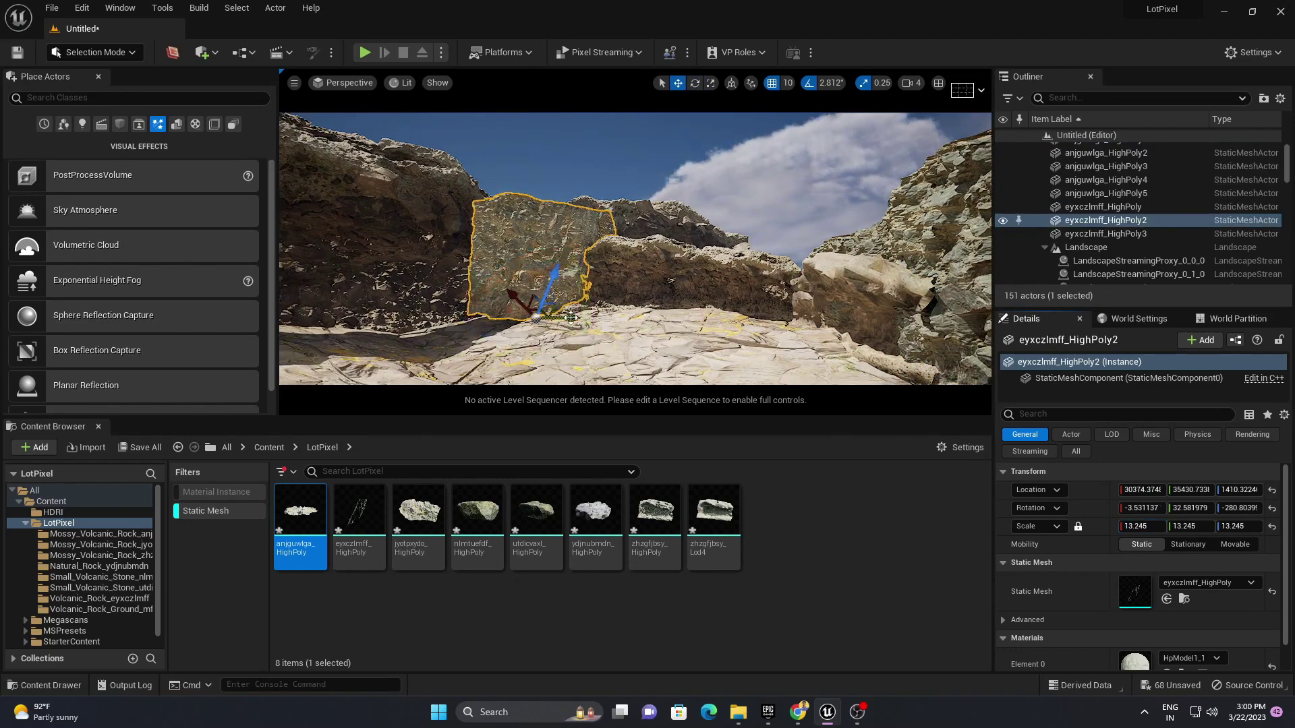
key(r)
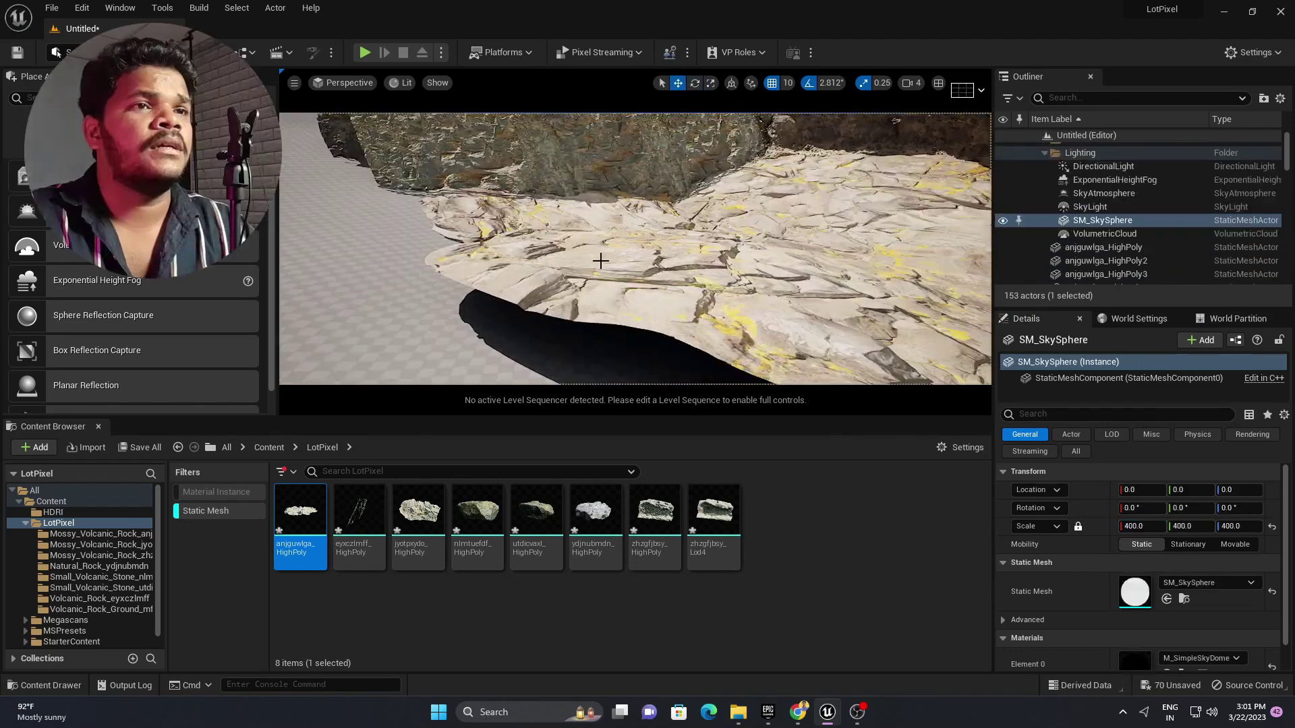
Shift the anjguwlga_HighPoly5 ground slab at the floor's outer edge and tilt it to about -5.2°.
right_drag(600, 261, 589, 234)
click(530, 306)
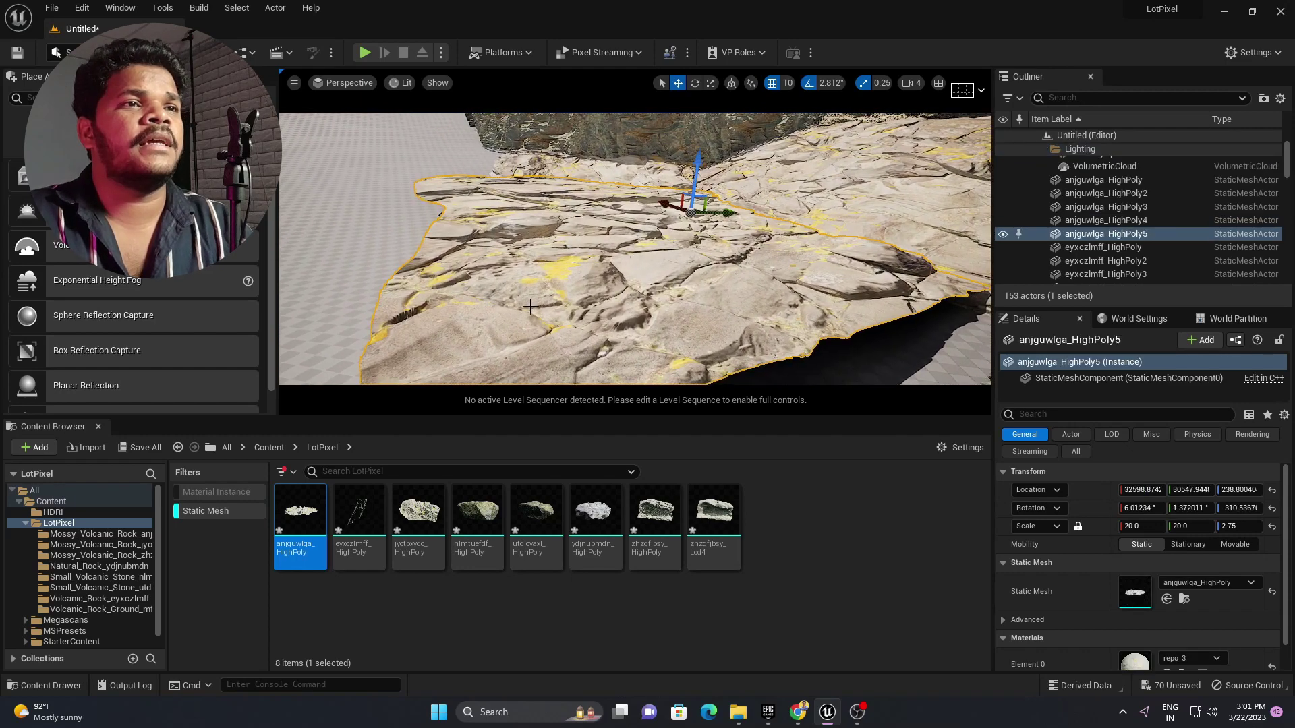
right_drag(530, 307, 625, 243)
drag(646, 172, 649, 202)
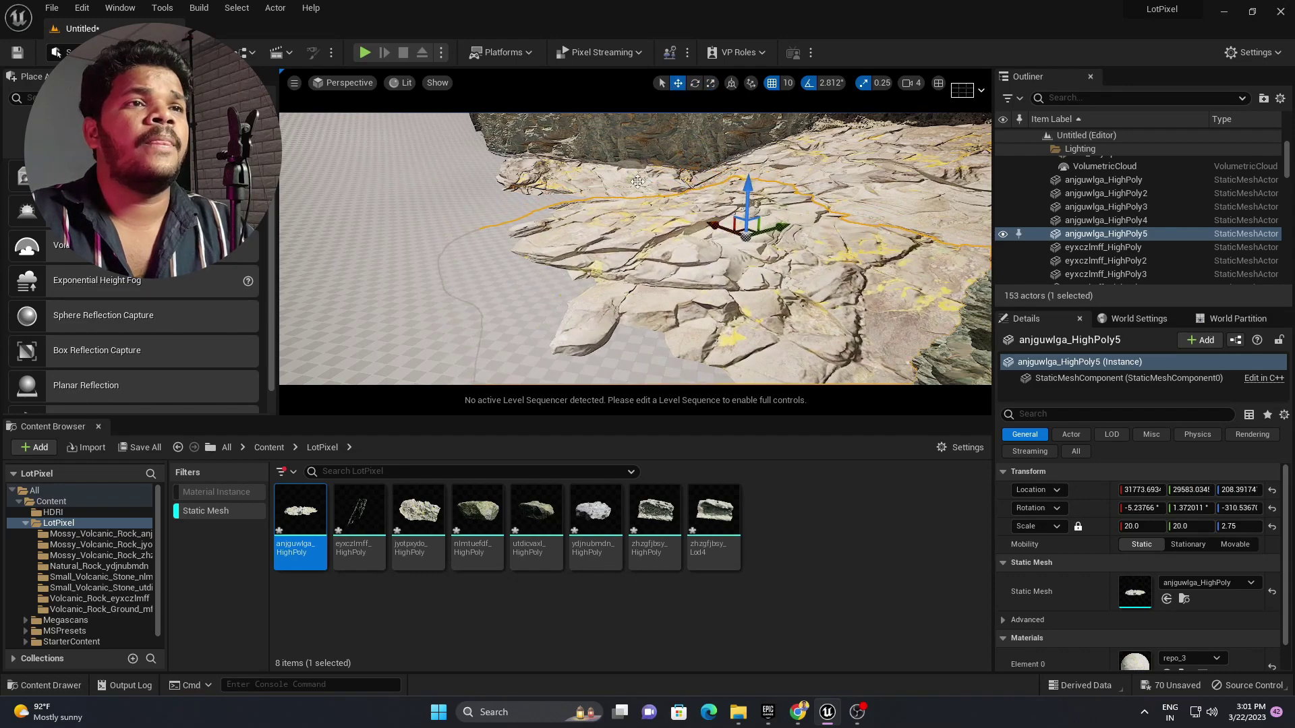
Duplicate the outer-edge ground slab and offset the copy slightly so the two overlap.
click(648, 186)
click(713, 253)
alt+drag(724, 224, 691, 212)
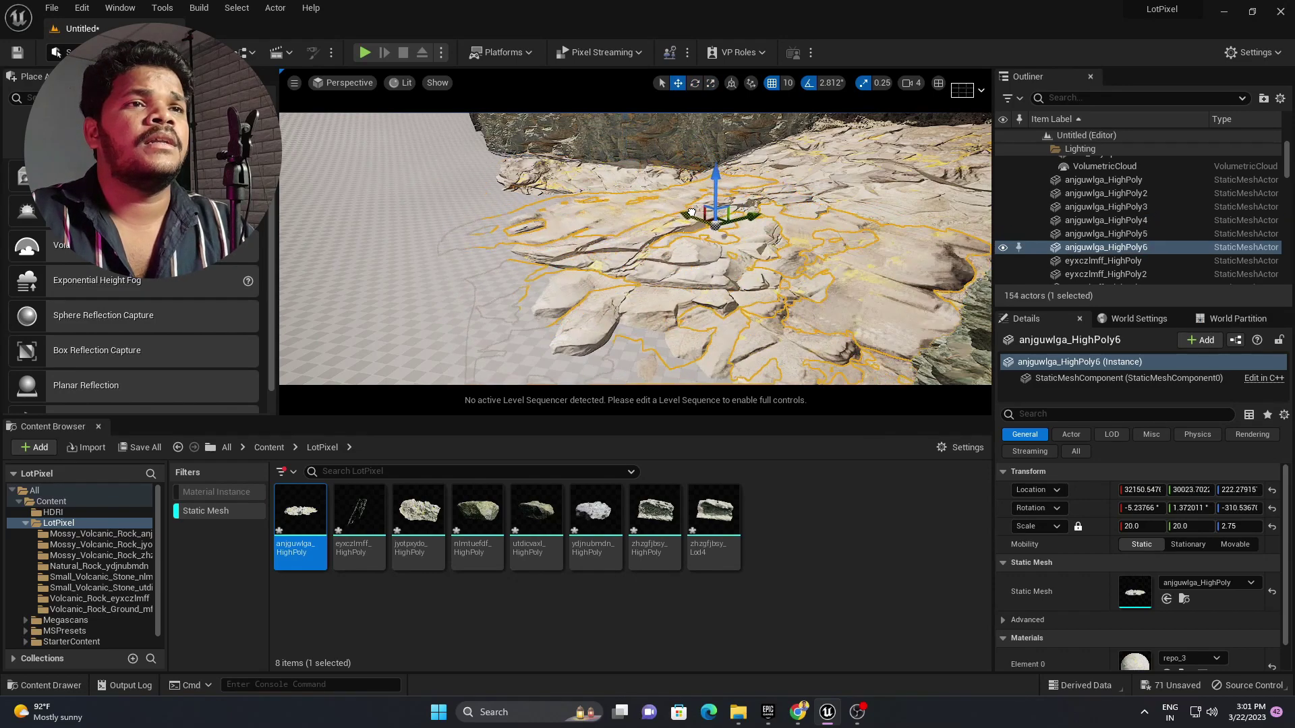
key(w)
Place another anjguwlga_HighPoly rock on the slabs at scale 3.315 and lower it to Z 200.
right_drag(663, 189, 704, 229)
drag(300, 516, 571, 315)
drag(1140, 526, 1194, 527)
drag(575, 284, 576, 292)
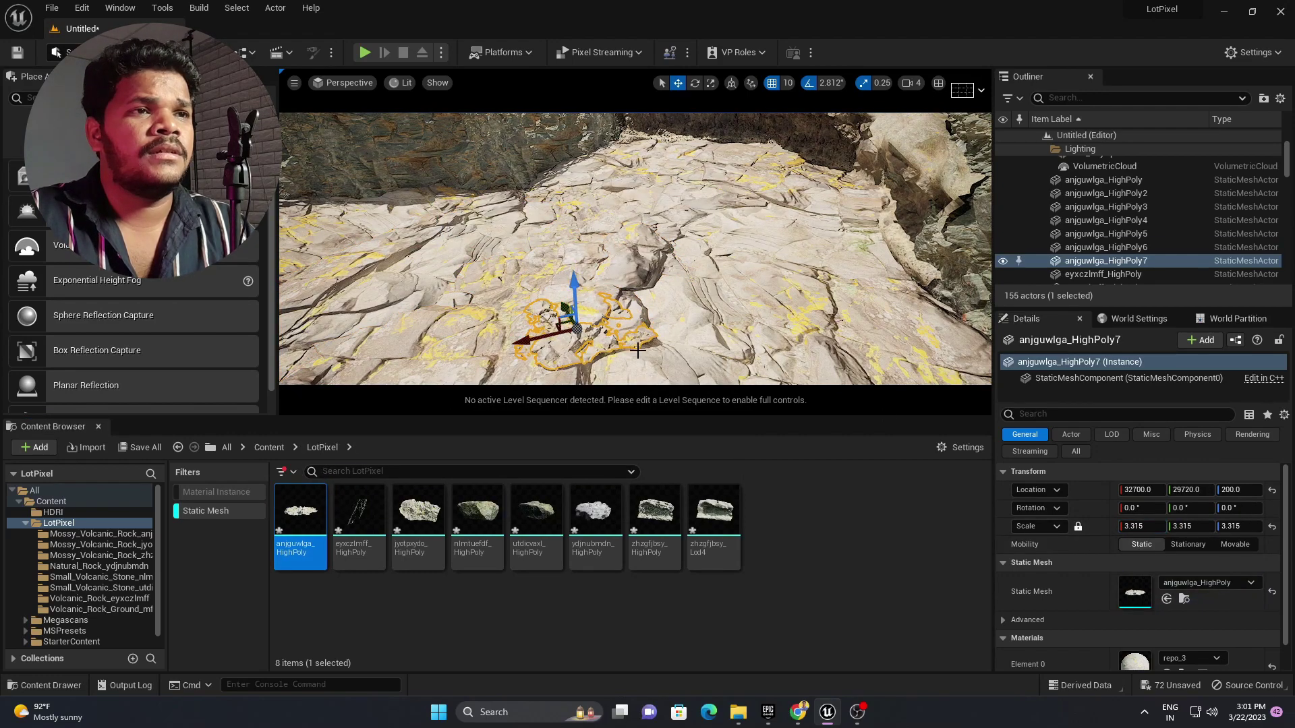
right_drag(638, 350, 654, 348)
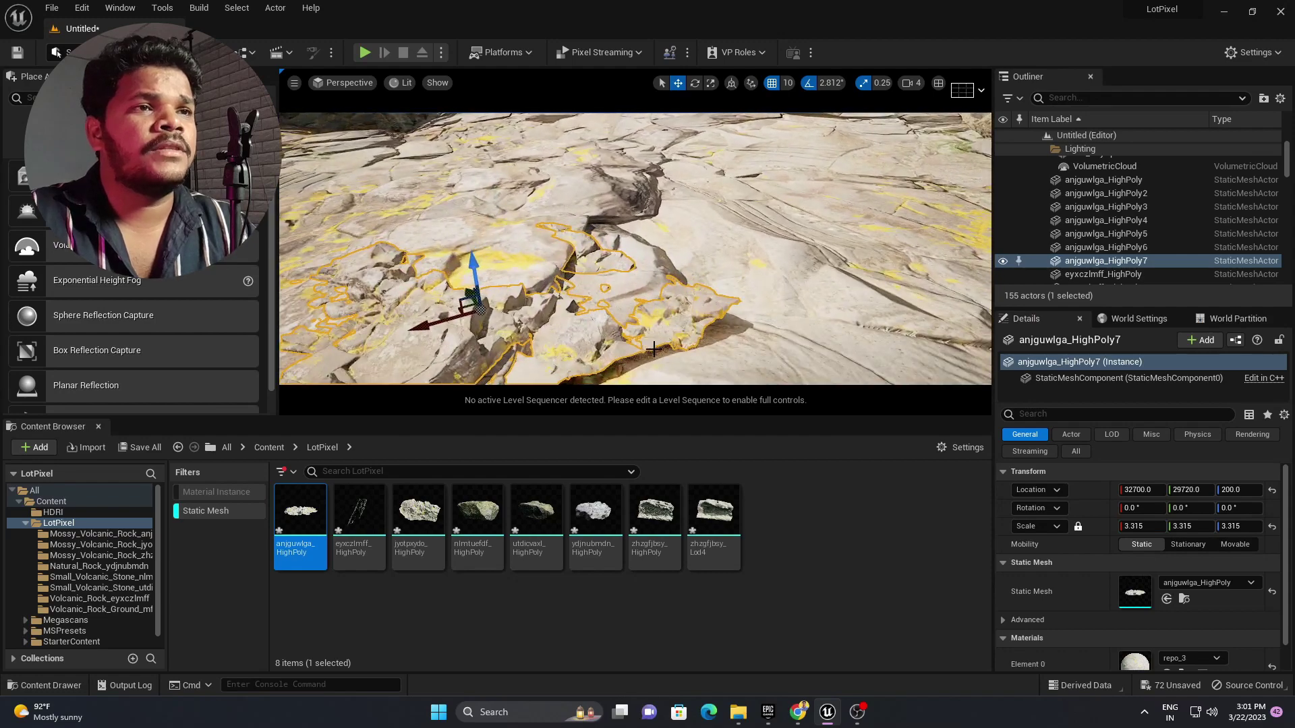
Tilt the small rock to -5.625° and adjust its position on the ground slabs.
key(f)
key(e)
key(r)
drag(635, 201, 634, 180)
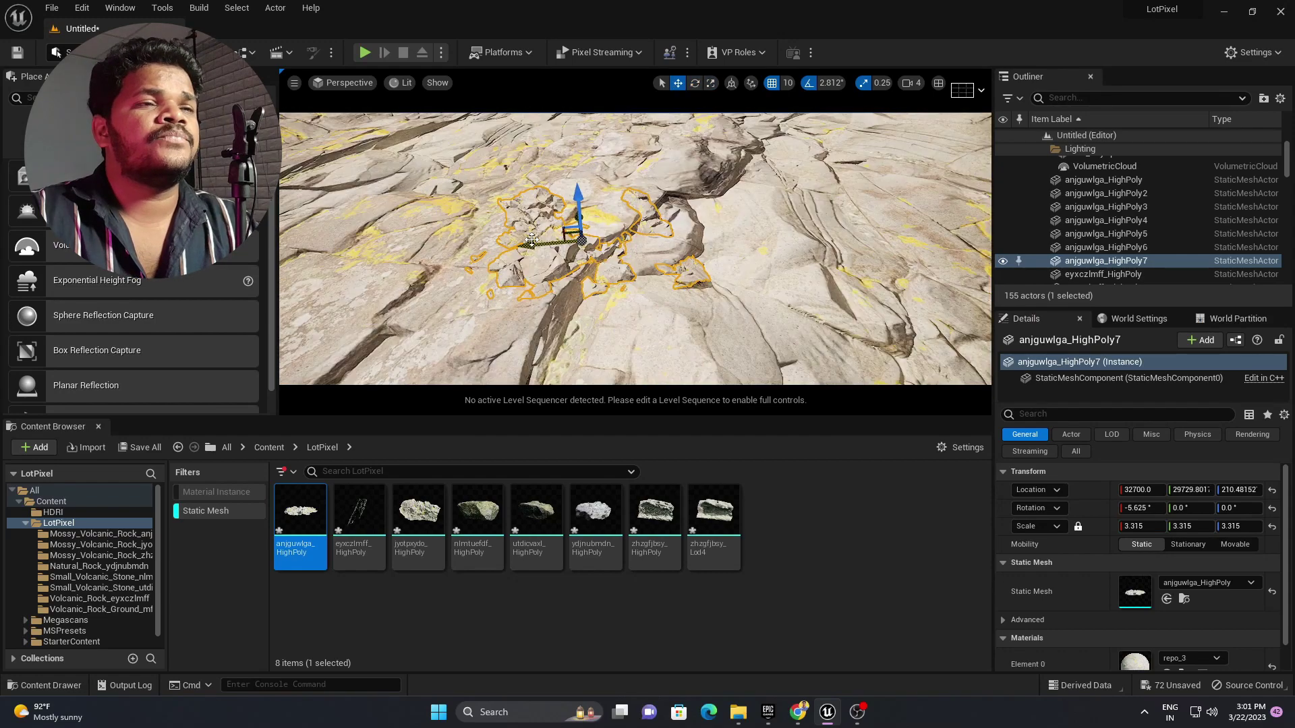
Place another anjguwlga_HighPoly rock beside the small one, stretched to scale 3.1725 × 3.1725 × 7.25, turned to about -112.5° and sunk to about Z 90.
right_drag(674, 251, 654, 251)
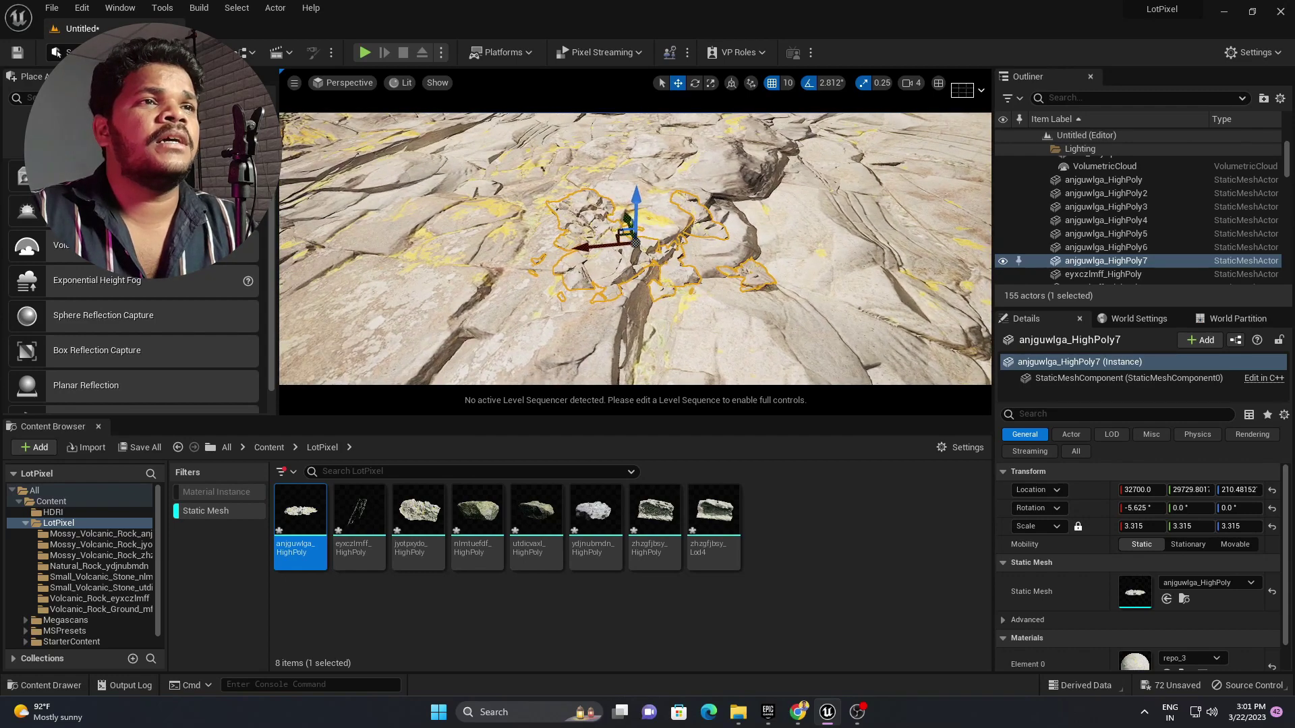
right_drag(697, 198, 697, 161)
key(ctrl+v)
right_drag(806, 254, 806, 291)
key(e)
drag(781, 220, 759, 182)
key(space)
key(space)
key(space)
key(space)
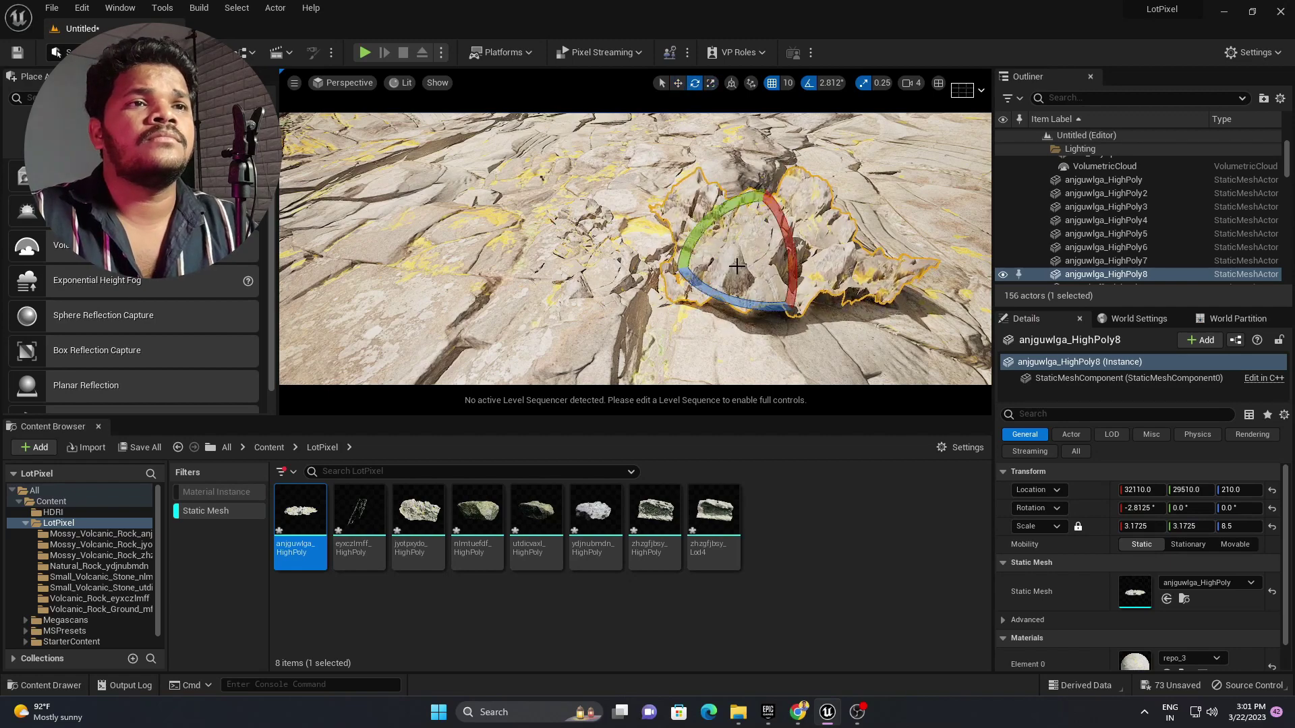
drag(708, 298, 772, 309)
drag(757, 218, 750, 240)
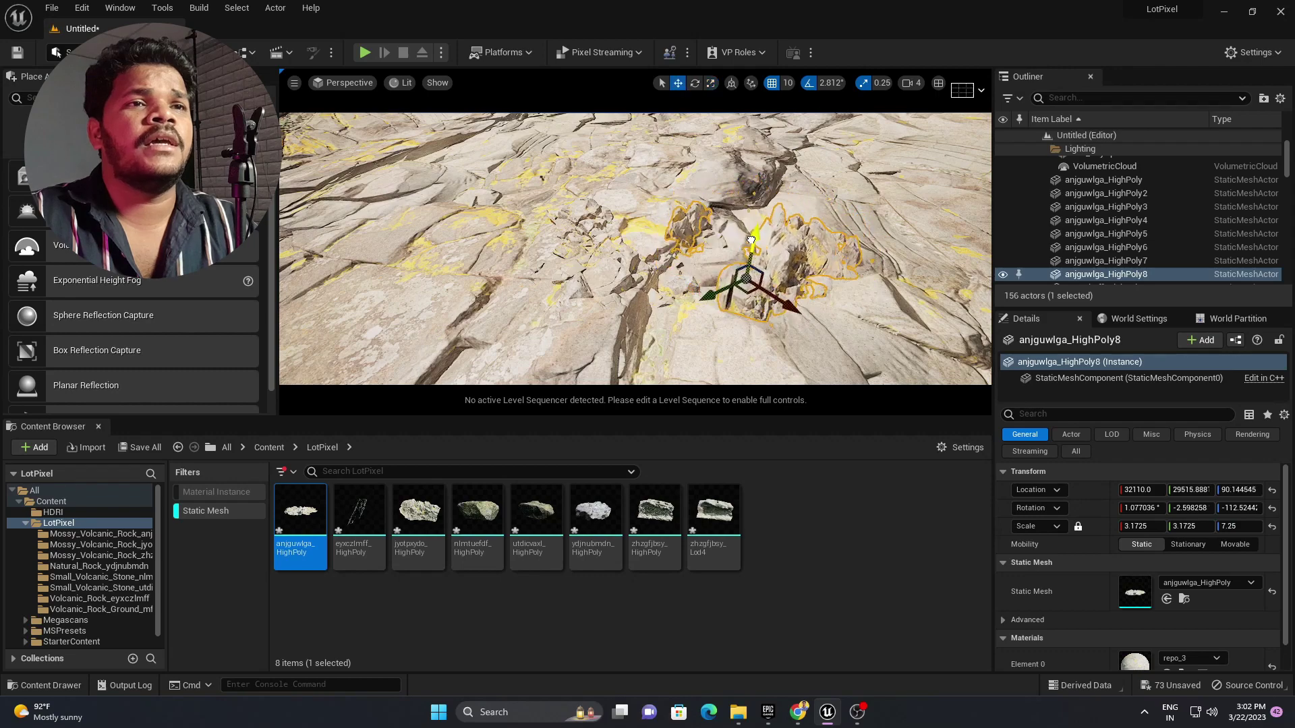
Duplicate the stretched rock farther back on the slabs and enlarge the copy to scale 5.055 × 5.055 × 11.55.
key(space)
key(space)
key(space)
alt+drag(746, 279, 573, 208)
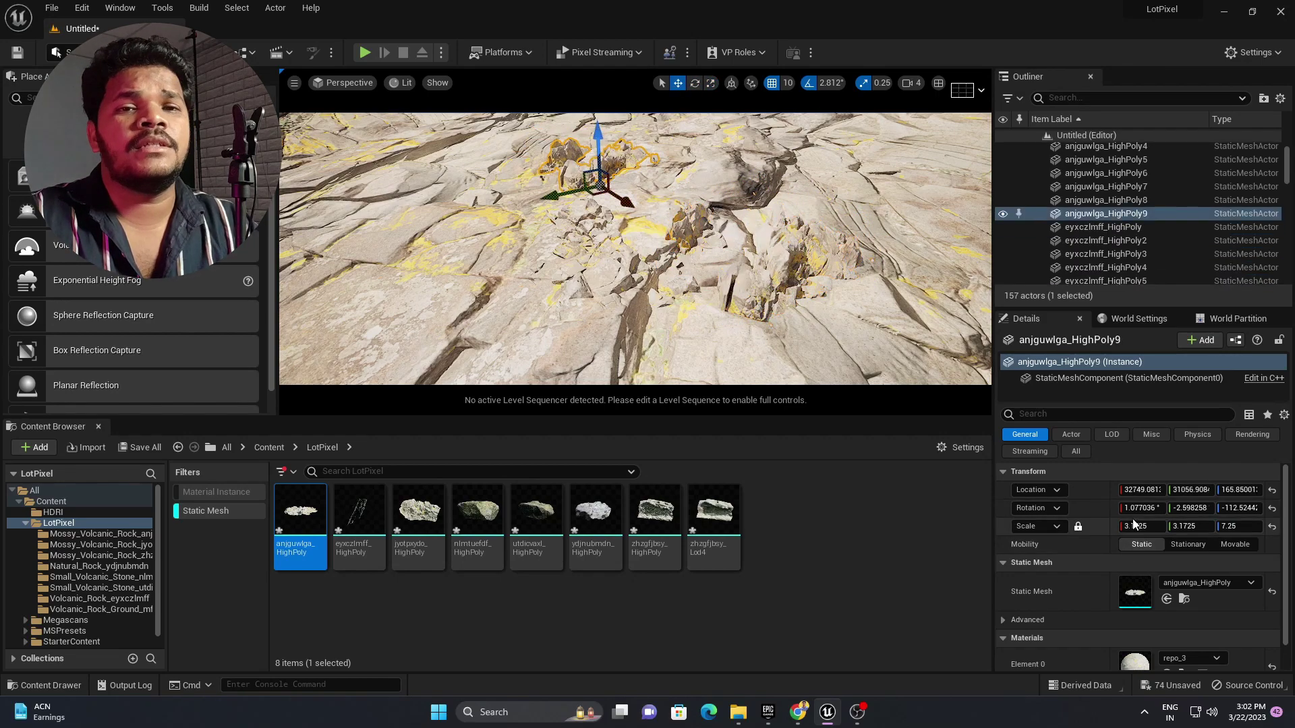
drag(1141, 527, 1193, 526)
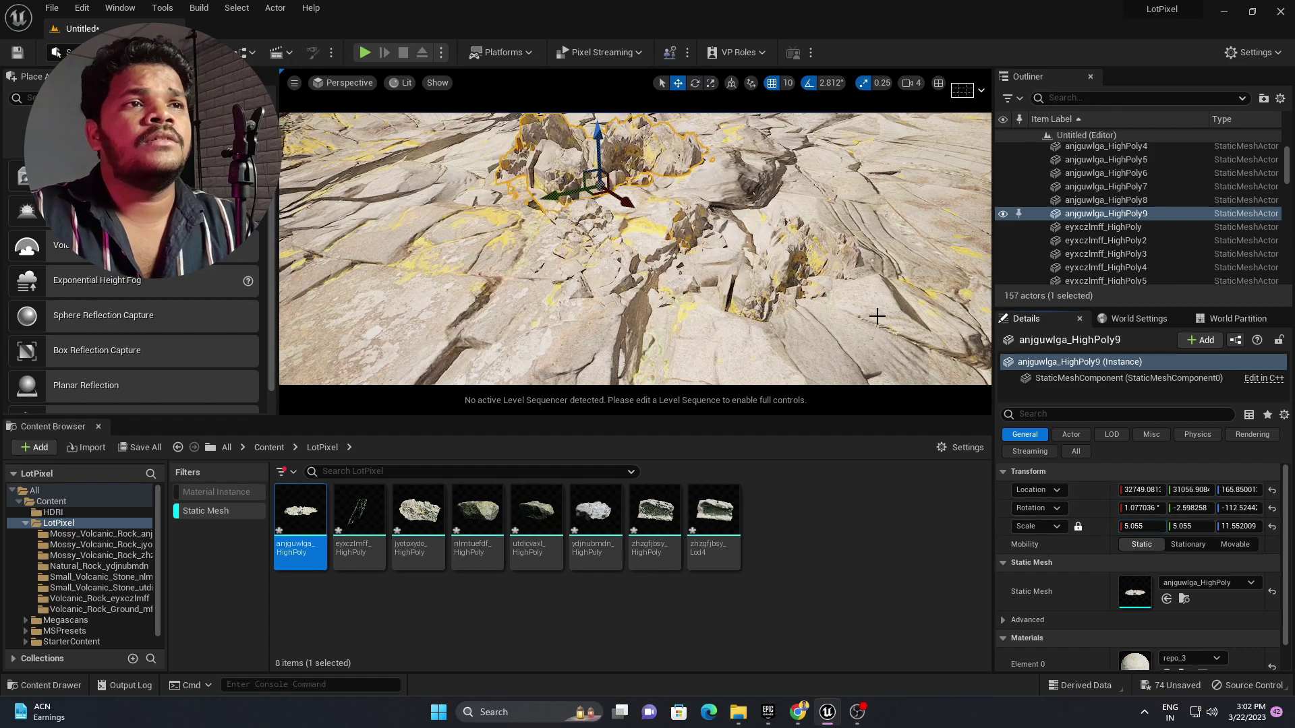
Duplicate the enlarged rock to another spot on the ground and turn the copy to about -227.8°.
drag(599, 157, 406, 241)
right_drag(406, 241, 347, 270)
key(e)
drag(610, 221, 684, 214)
right_drag(609, 226, 762, 186)
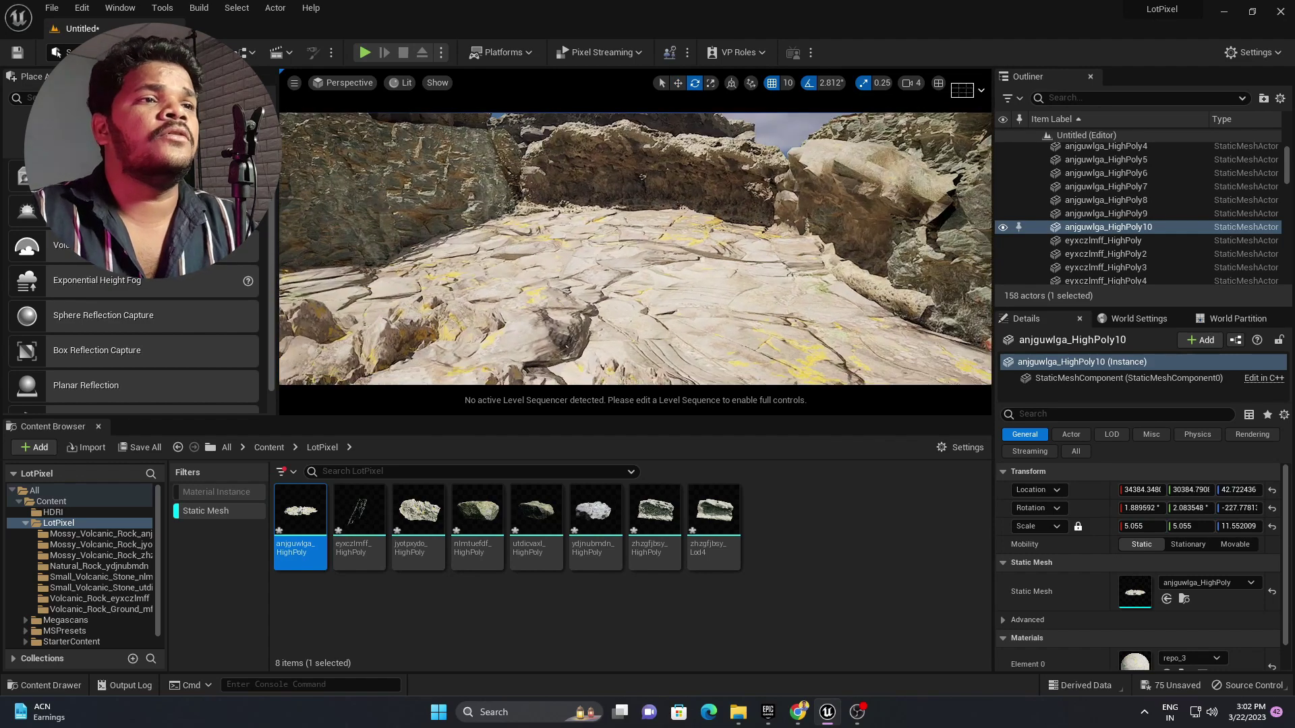
Place a jyotpxydo_HighPoly rock before the cliffs at scale 7.25 × 8.5 × 10.25, tilted about -90.7° and turned about 75.9°.
drag(418, 512, 613, 257)
mouse_move(1139, 526)
mouse_down()
mouse_move(1167, 526)
mouse_move(1150, 530)
mouse_up()
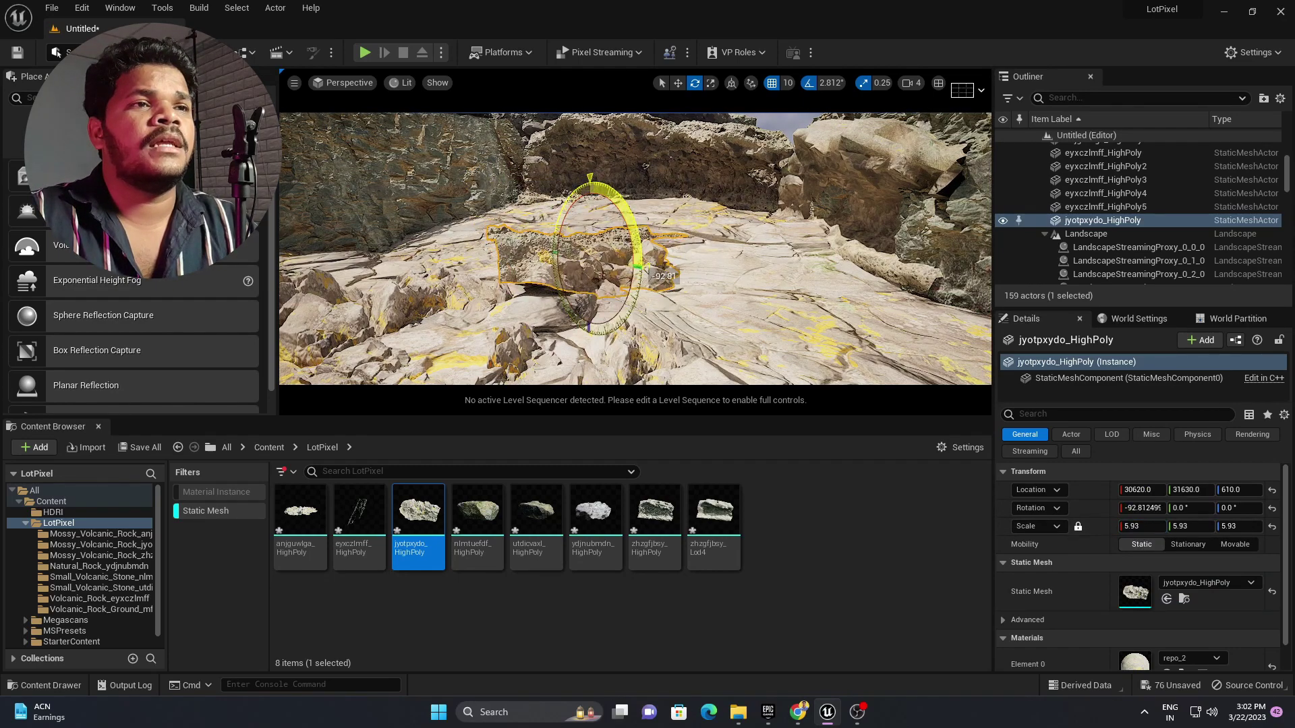
drag(591, 214, 591, 195)
key(w)
drag(545, 257, 787, 248)
key(e)
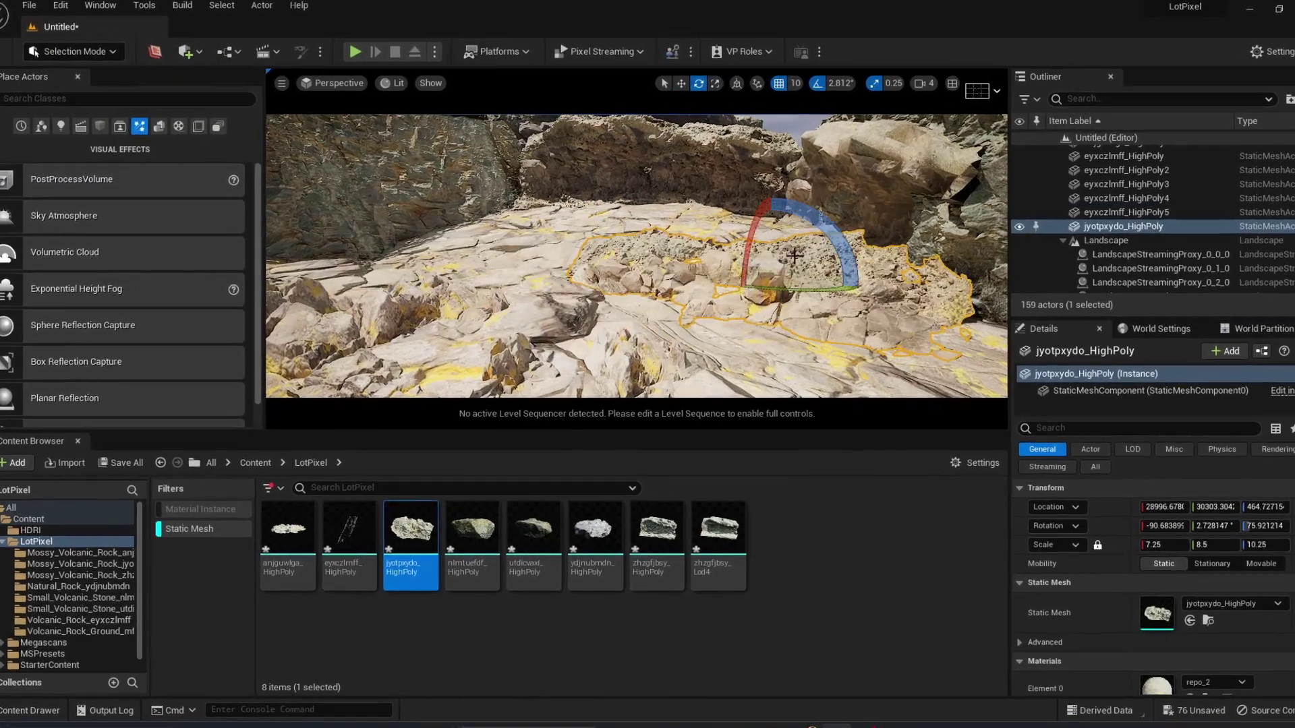
Place a zhzgfjbsy_Lod4 rock on the ground near the cliff wall and set its scale to 10.
drag(718, 533, 568, 259)
click(1162, 545)
text(10)
key(Return)
key(r)
key(w)
Place a zhzgfjbsy_HighPoly rock along the cliff base at scale 10, then rotate and reposition it.
drag(659, 550, 501, 279)
click(1187, 565)
text(10)
key(Return)
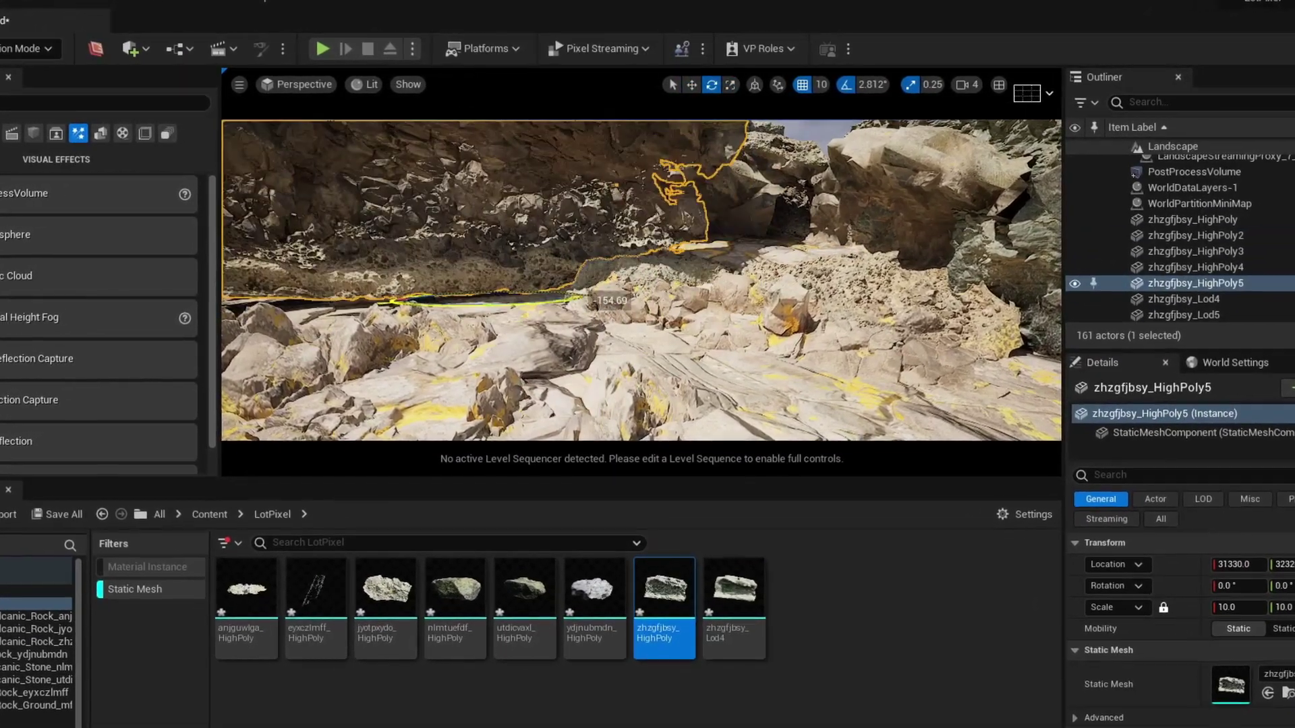
drag(499, 304, 431, 303)
drag(577, 237, 600, 297)
key(w)
drag(515, 244, 494, 279)
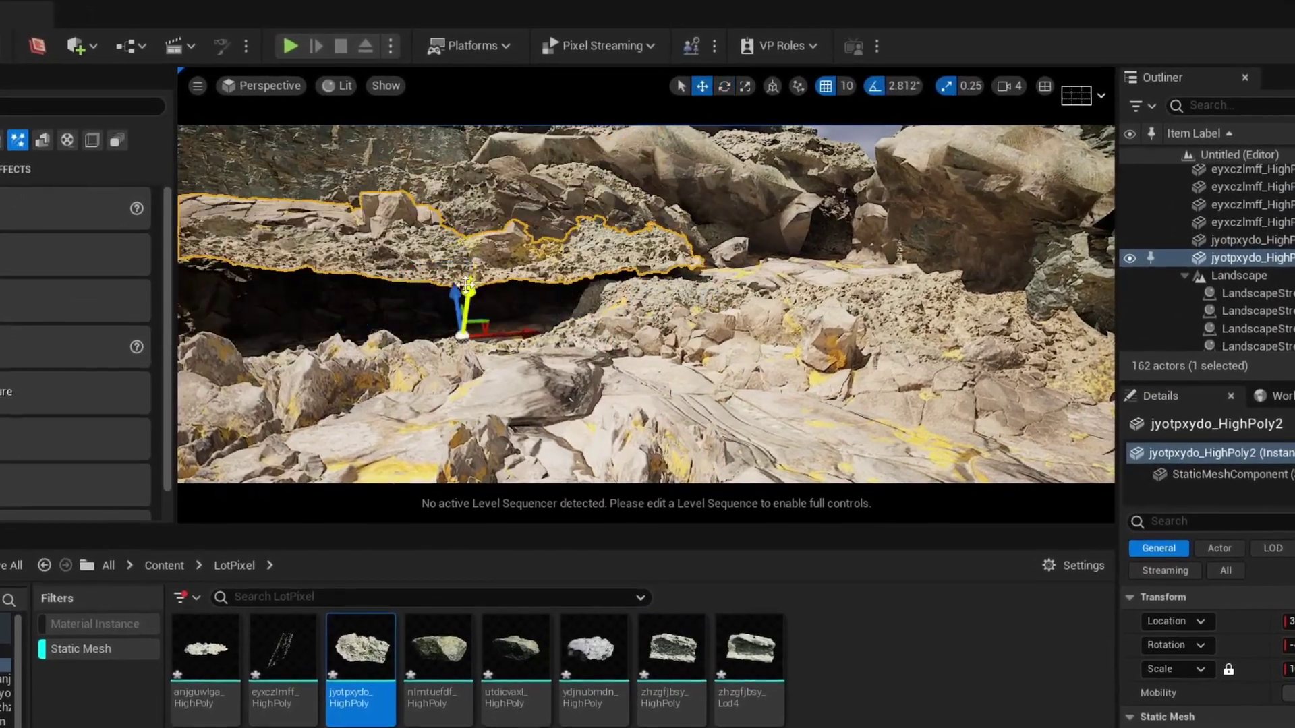
Lower the second jyotpxydo_HighPoly rock to the ground at the foot of the cliff.
drag(466, 285, 483, 419)
right_drag(483, 419, 506, 466)
key(r)
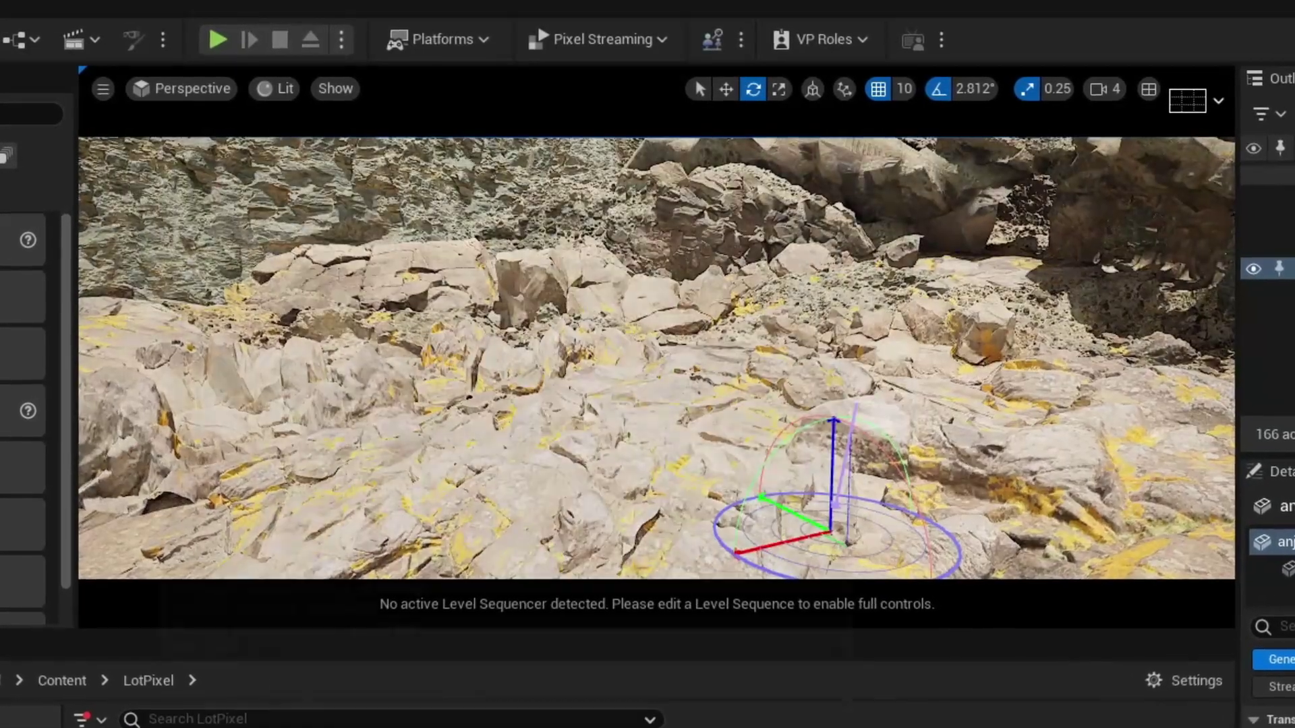
Reposition the added anjguwlga_HighPoly ground rock among the boulders in front of the cliff.
drag(978, 271, 976, 325)
key(r)
key(w)
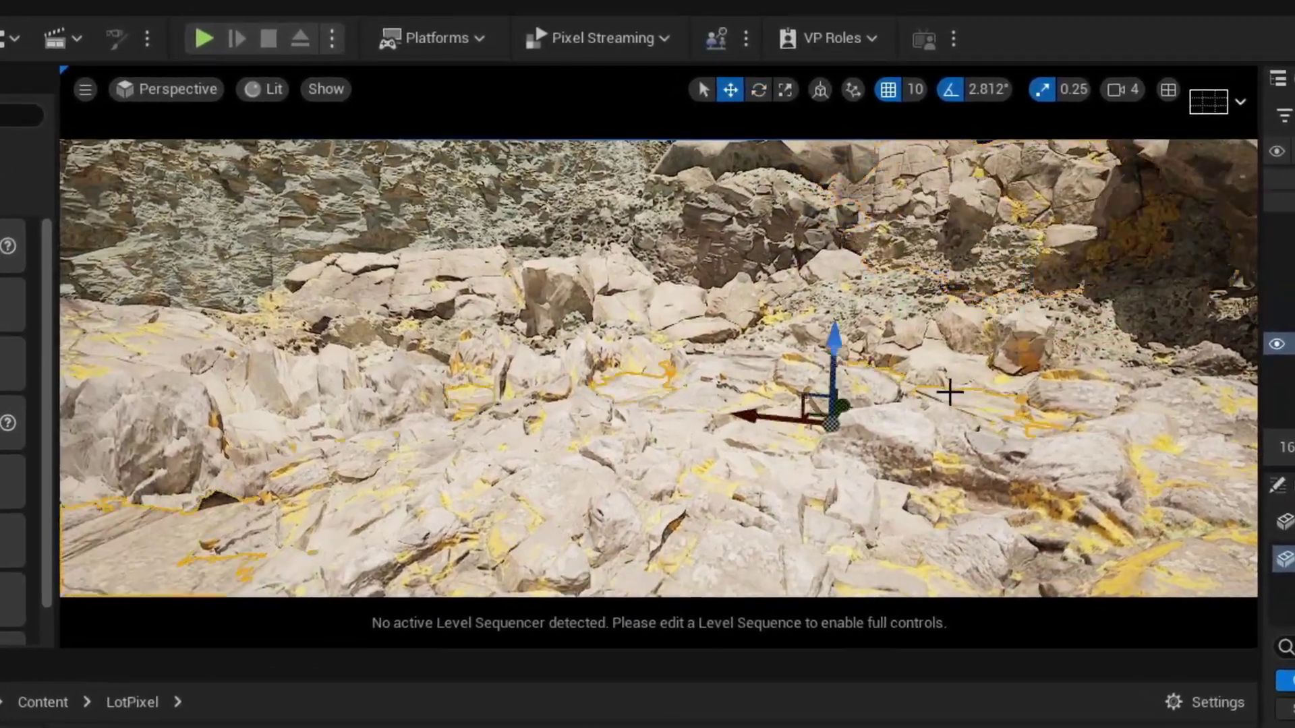
right_drag(590, 283, 589, 179)
click(590, 179)
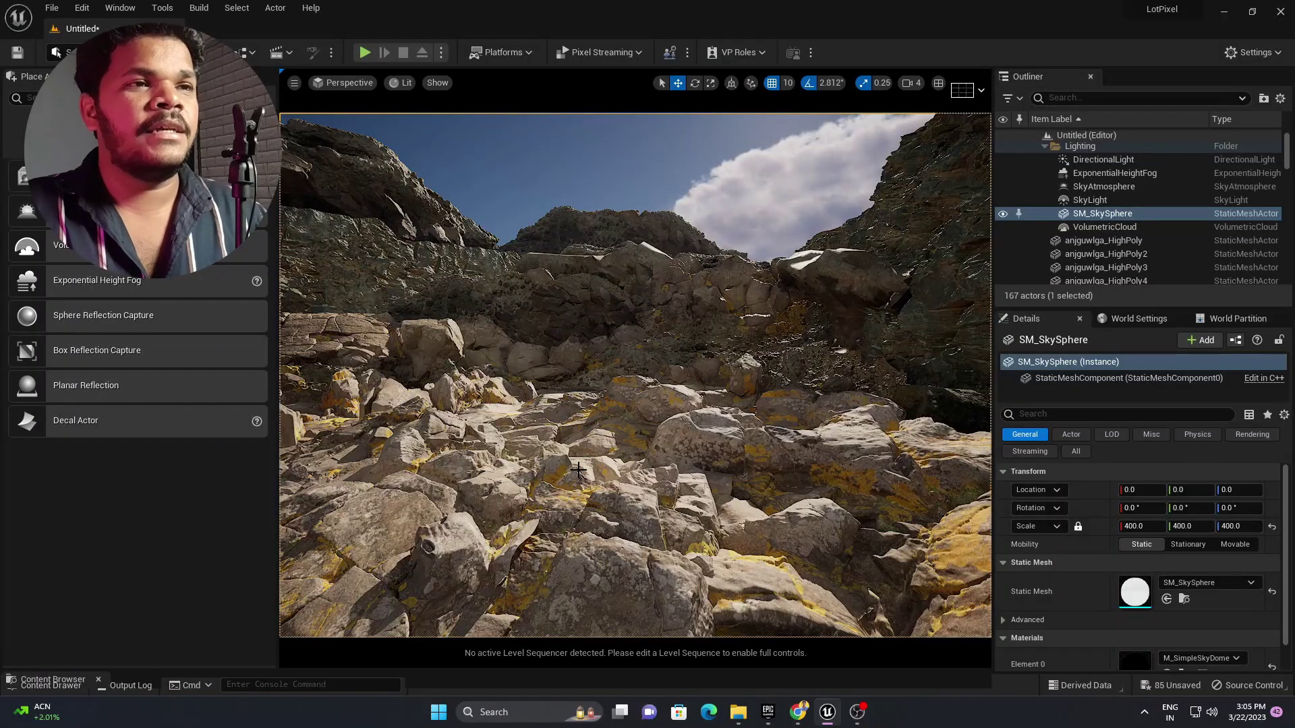
Rotate the sun direction so that light falls from the side across the rocks and cliff wall.
mouse_move(614, 458)
right_down()
mouse_move(614, 438)
mouse_move(613, 458)
right_up()
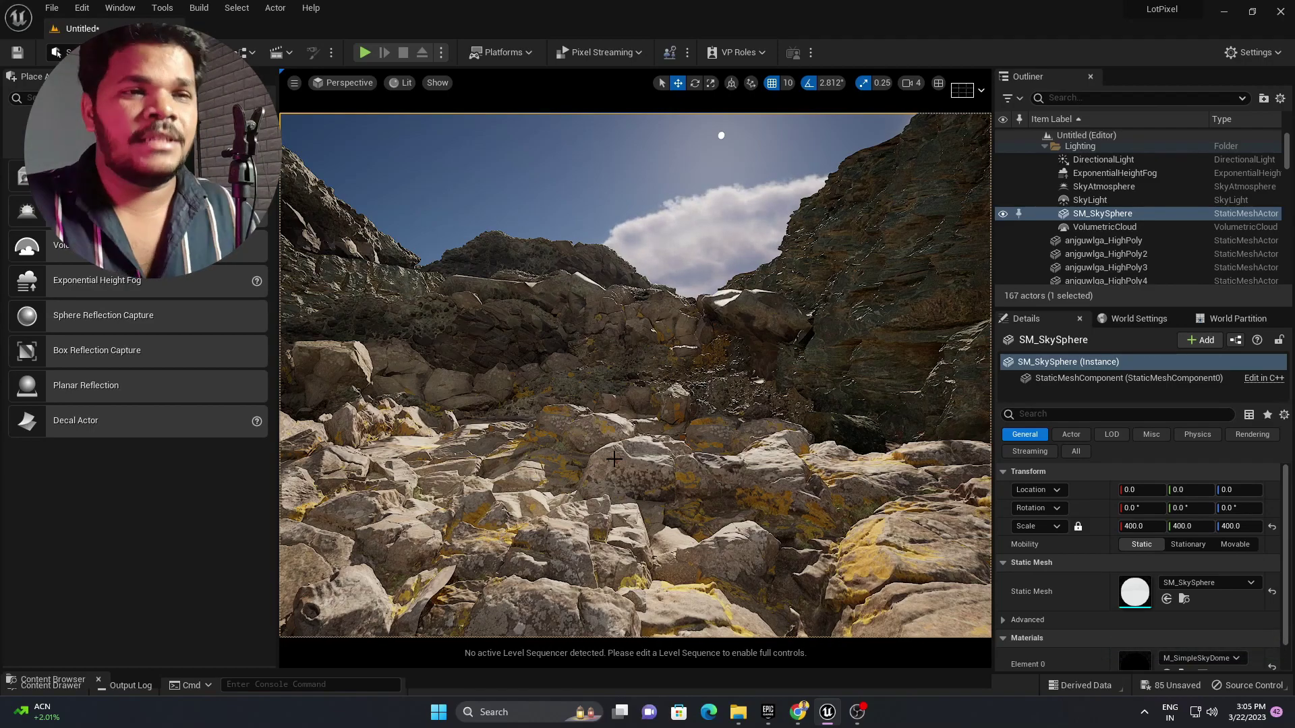
key(s)
mouse_move(753, 404)
right_down()
mouse_move(816, 406)
mouse_move(661, 402)
mouse_move(731, 398)
right_up()
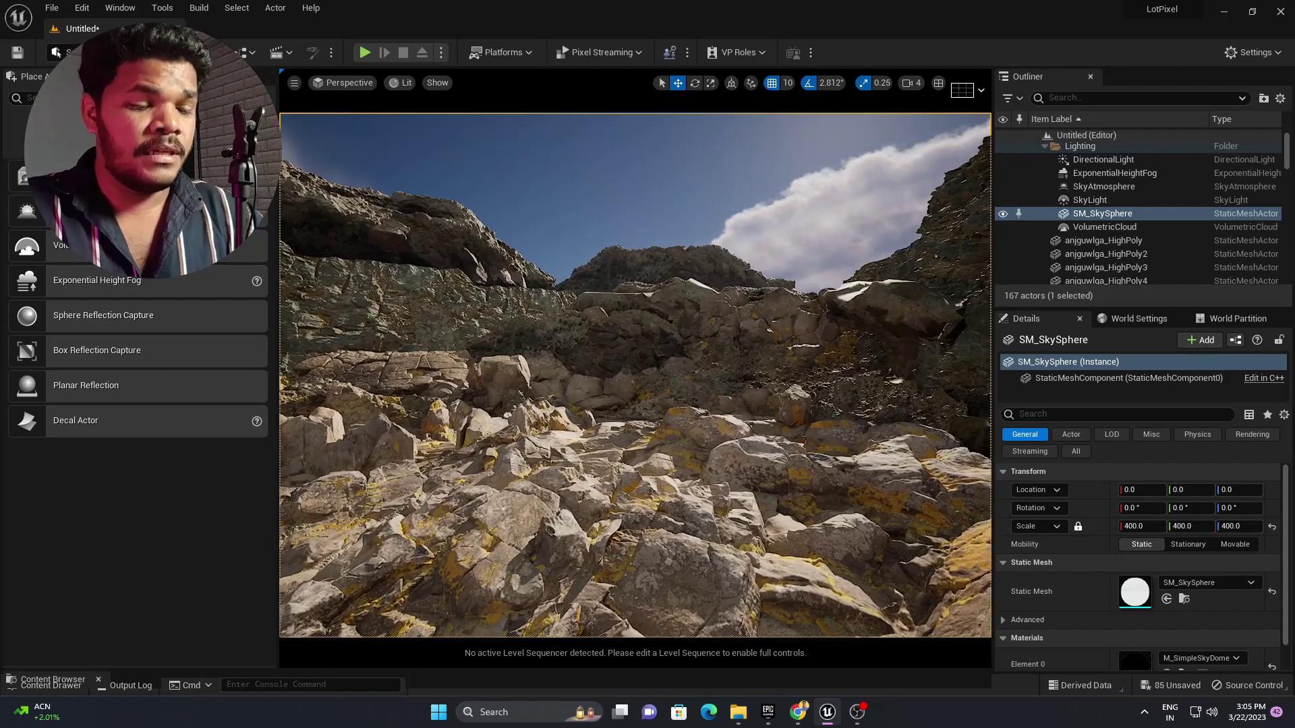
key(ctrl+l)
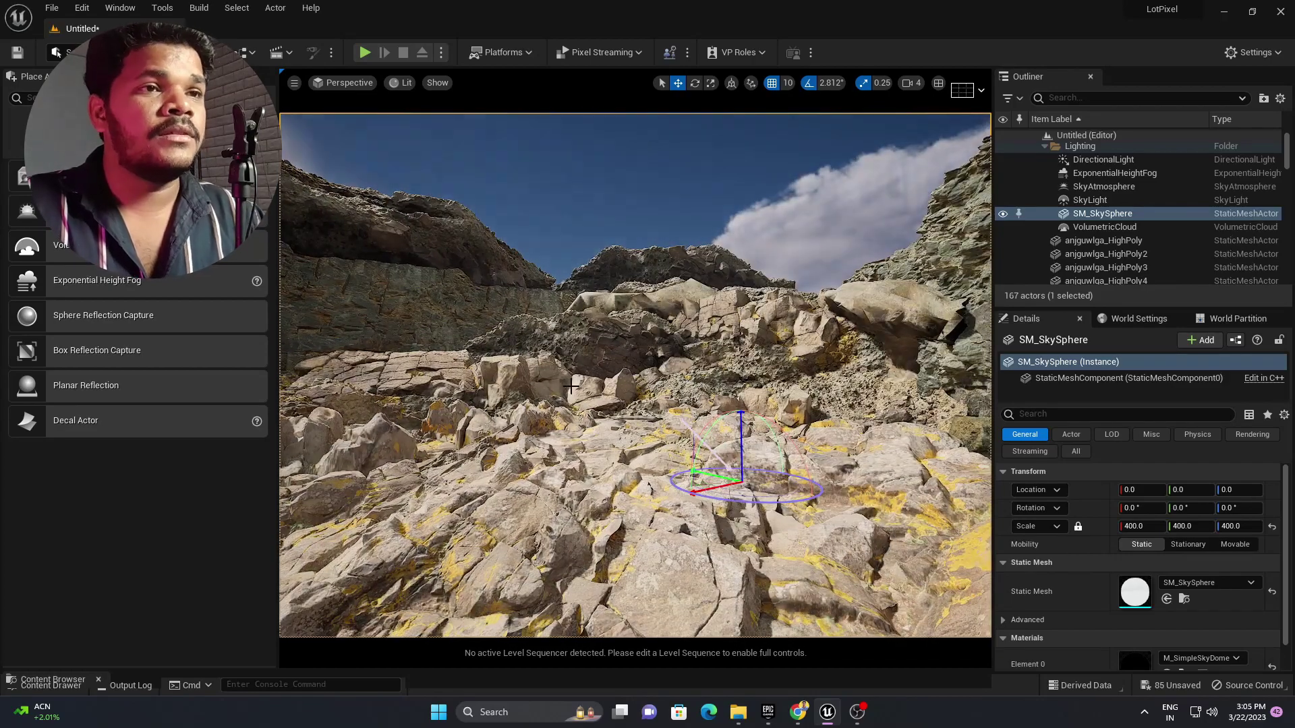
key(ctrl+l)
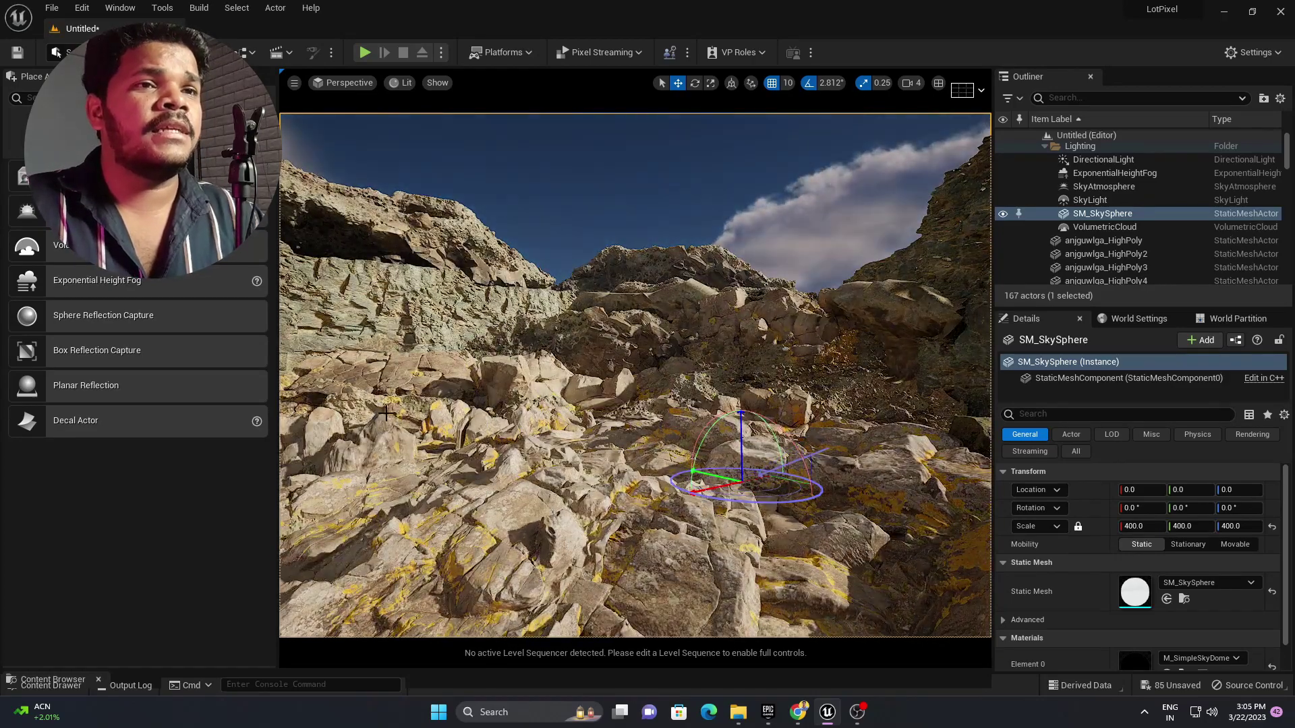
right_drag(397, 402, 371, 432)
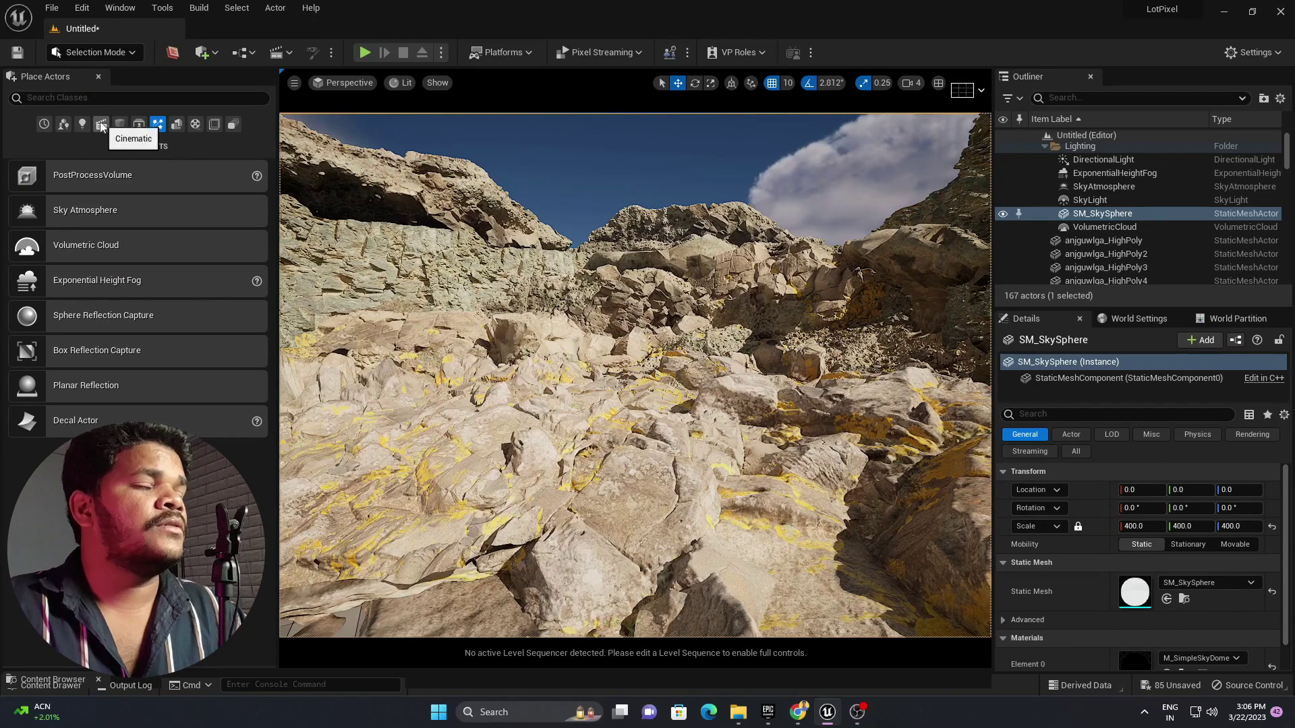
Add a Cine Camera Actor snapped to the current view and look through it in the viewport.
click(101, 125)
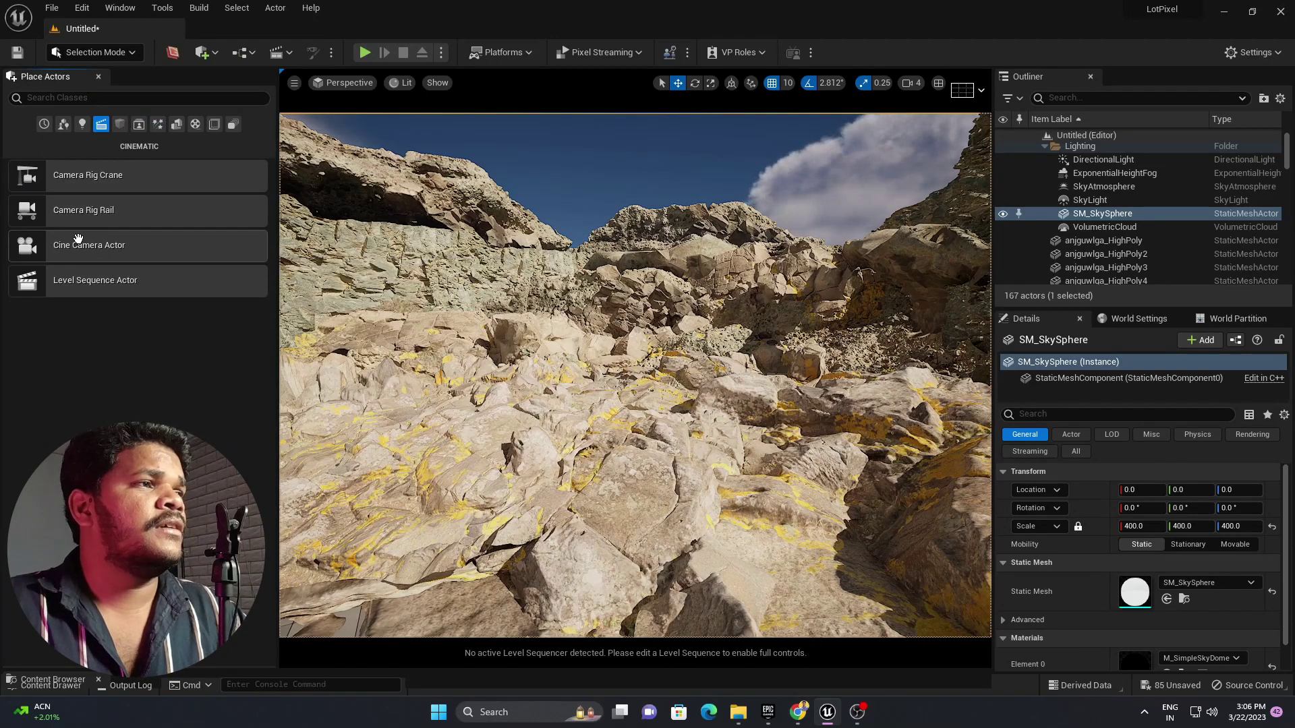
drag(457, 178, 670, 509)
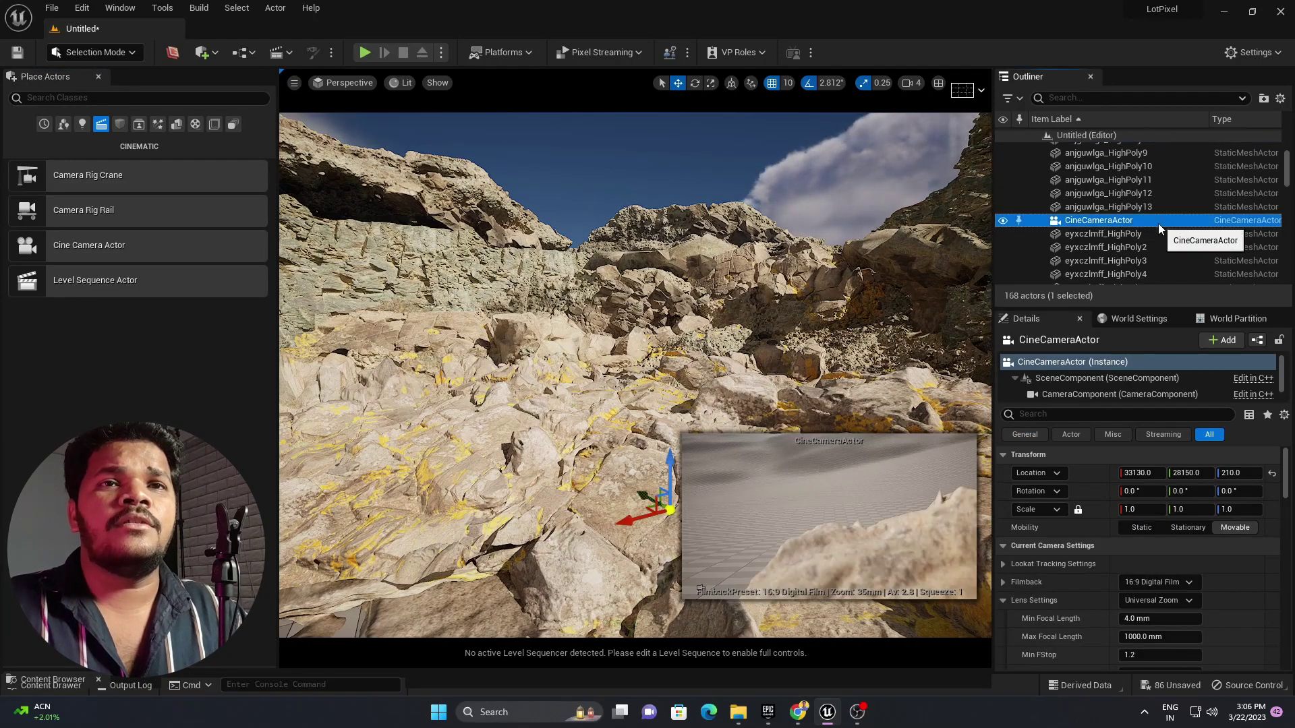
right_click(1160, 224)
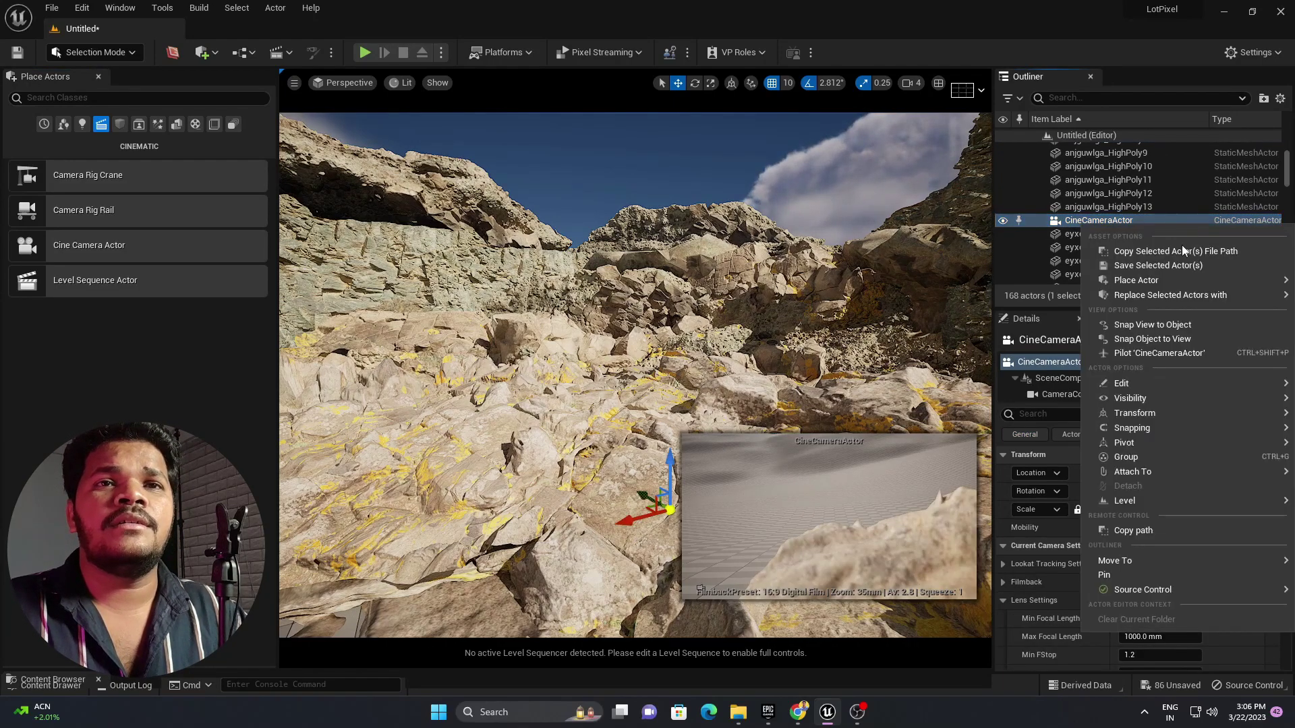
click(1153, 338)
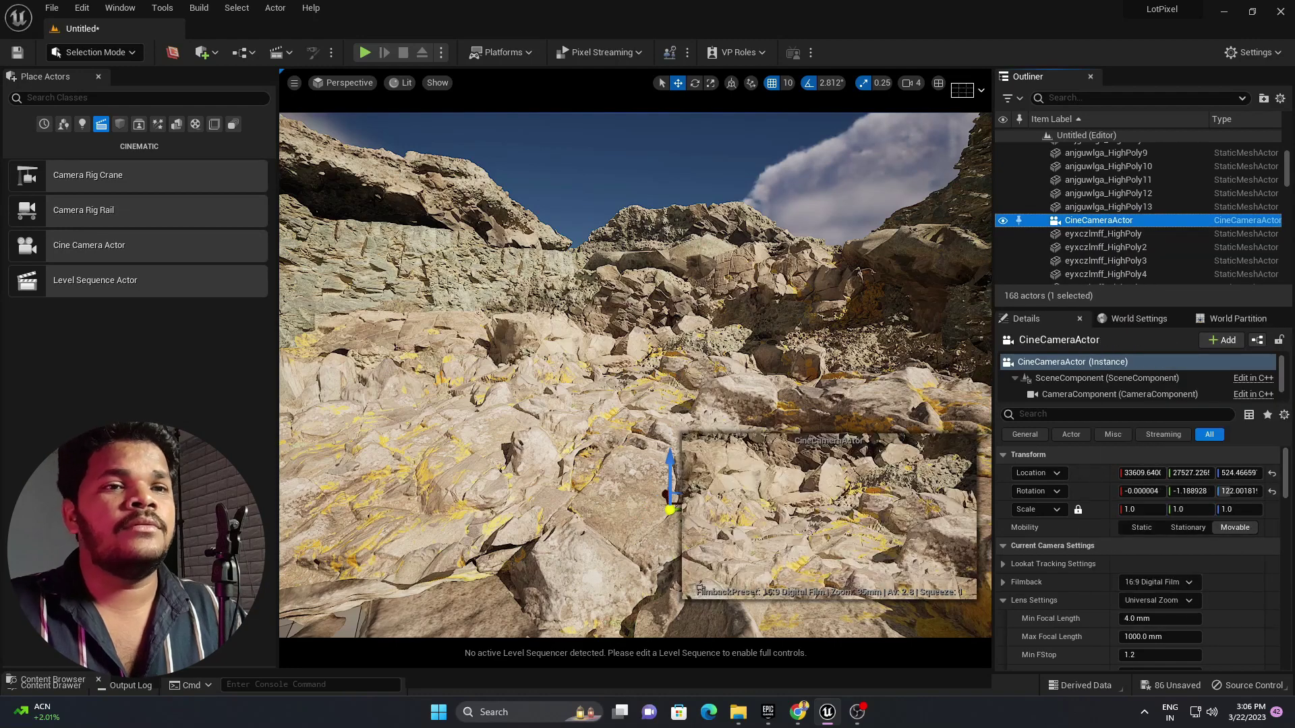
click(344, 87)
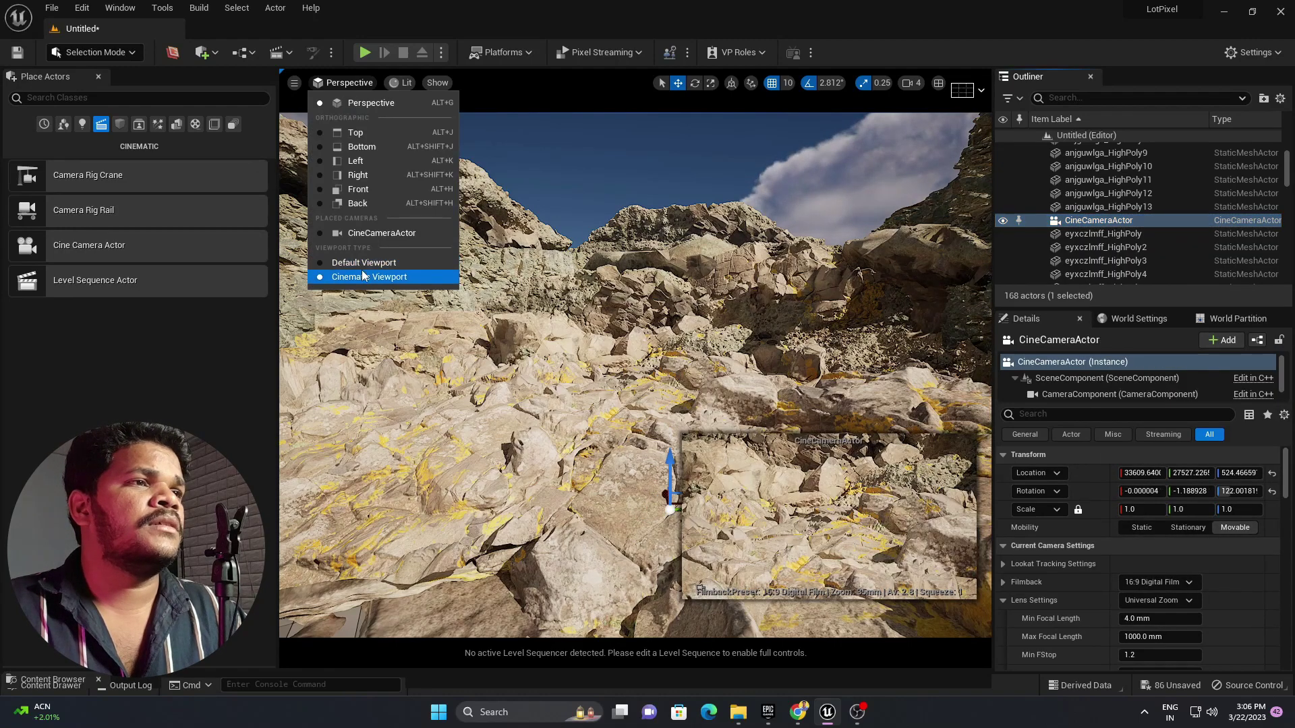
click(383, 232)
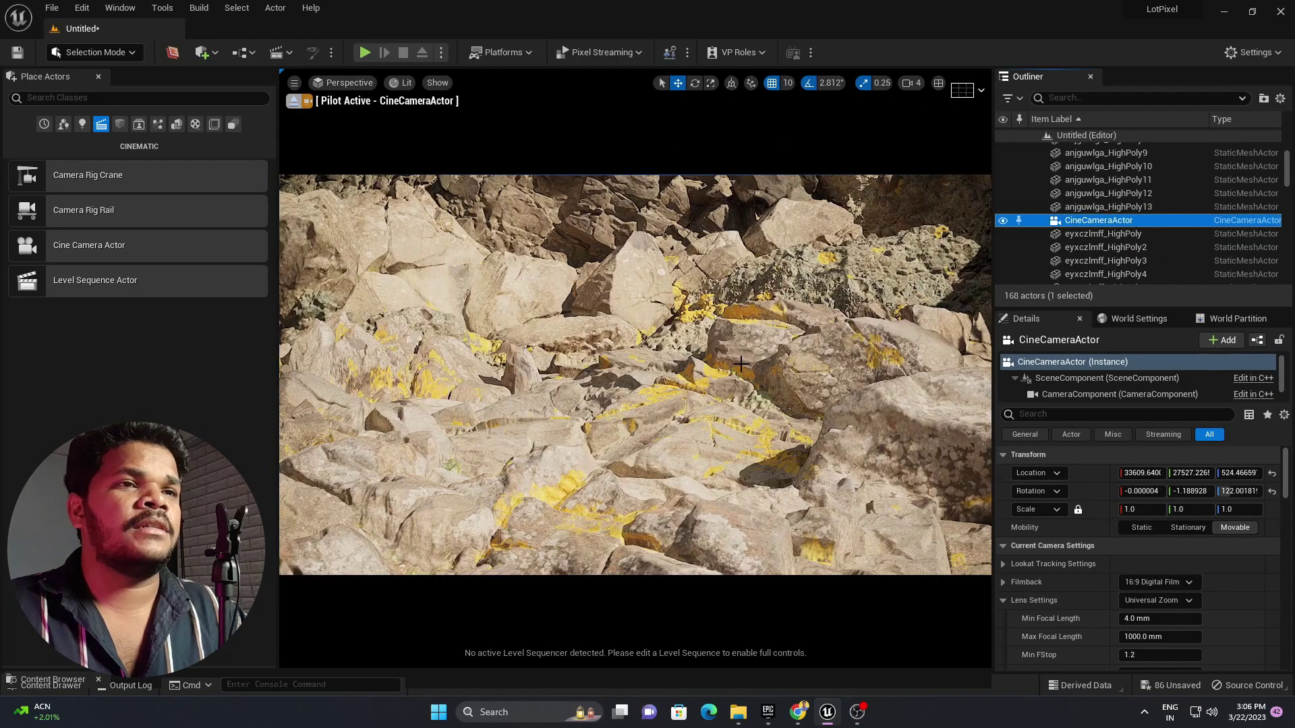
Set the cine camera's filmback to 16:9 DSLR and its lens to 30mm Prime f/1.4.
click(1189, 584)
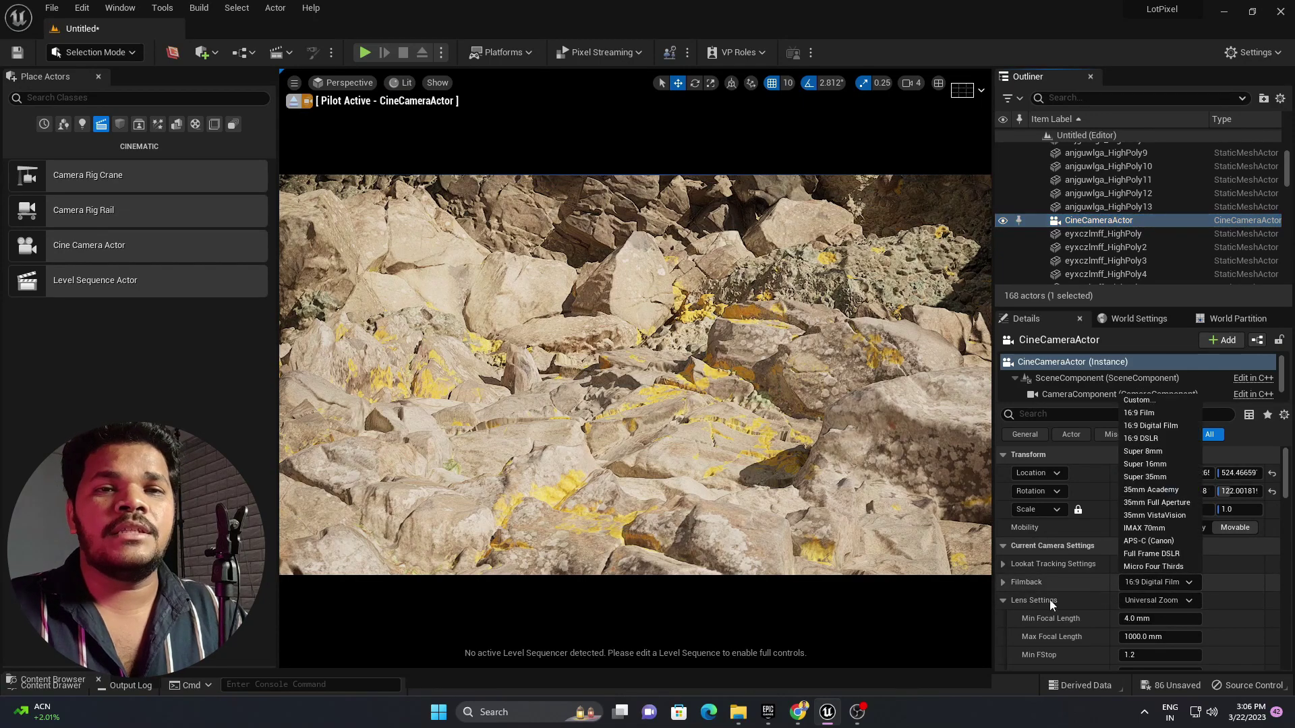
click(1160, 439)
click(1149, 602)
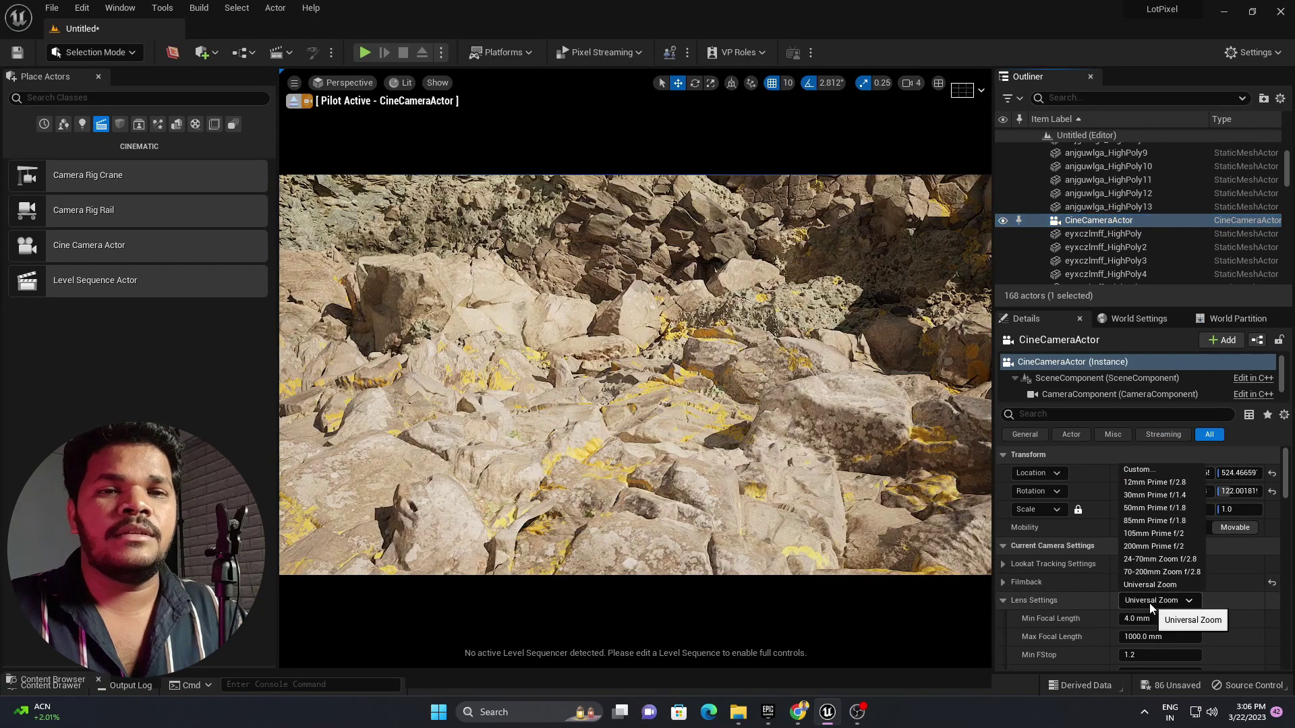
click(1160, 497)
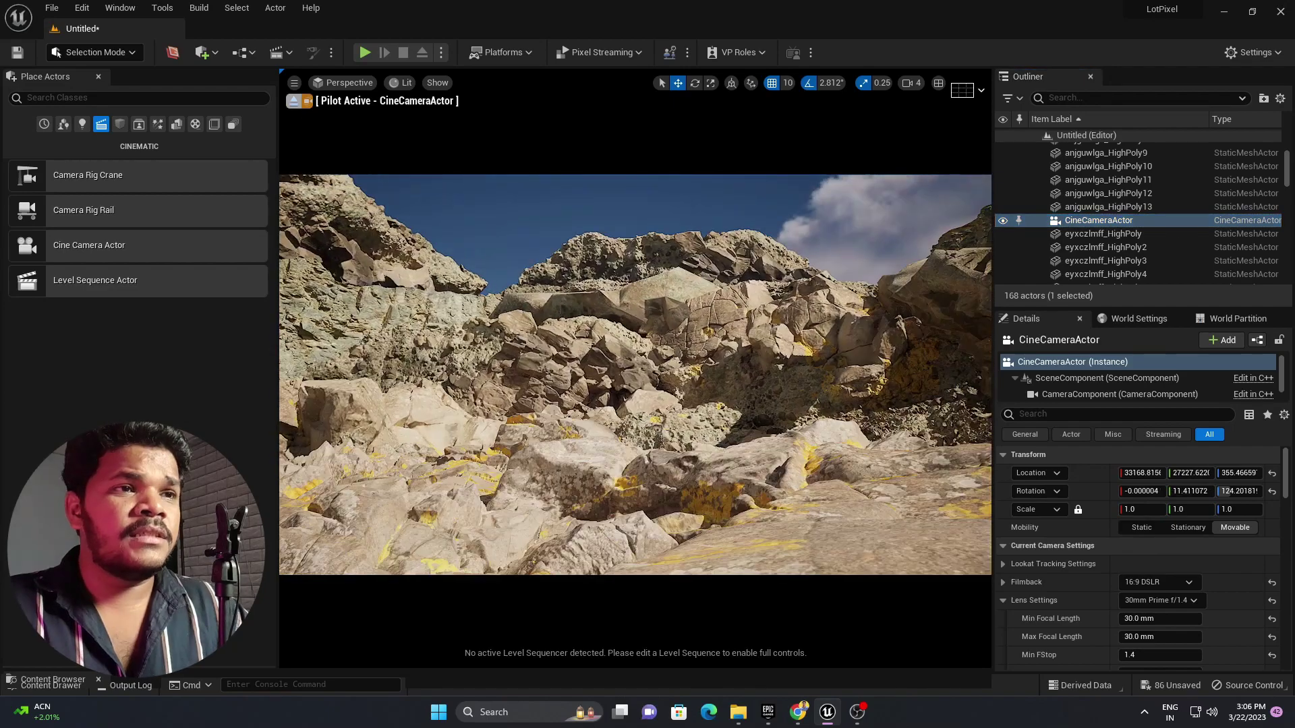
Frame the cliff and foreground rocks with the cine camera at about X 33558, Y 26749, Z 322.
middle_drag(742, 377, 499, 375)
key(d)
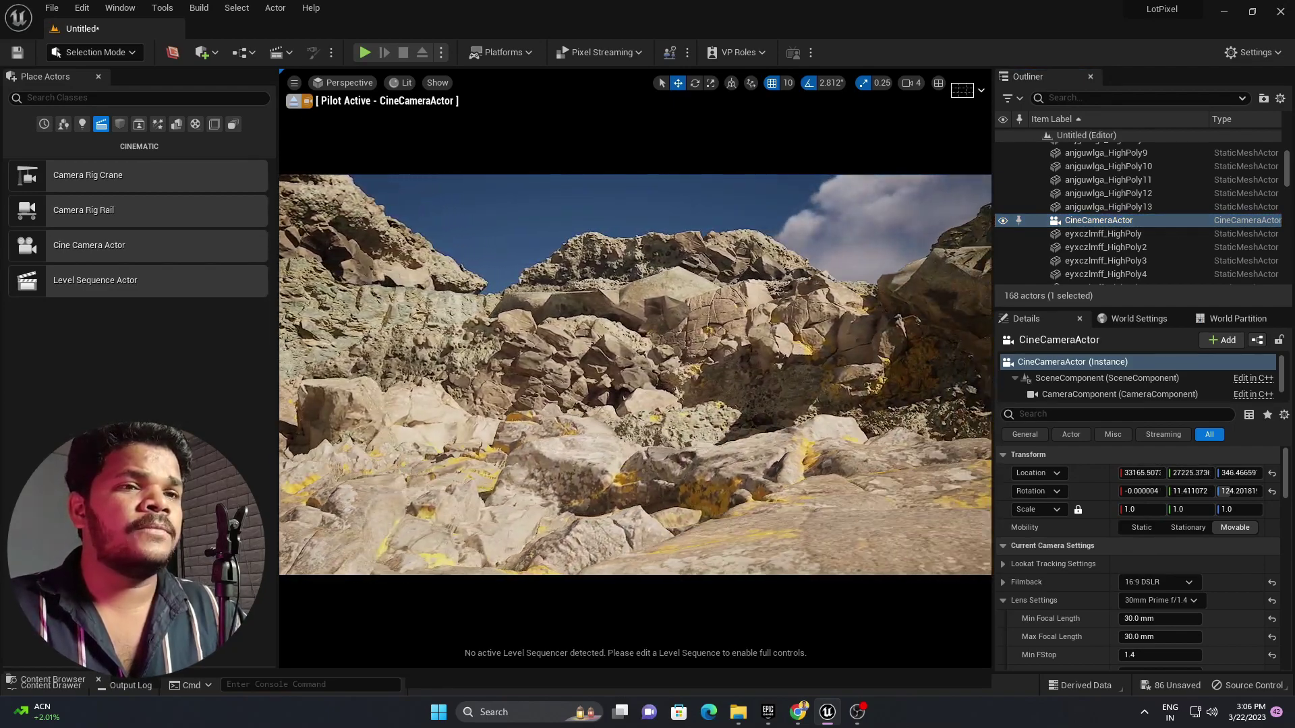
key(s)
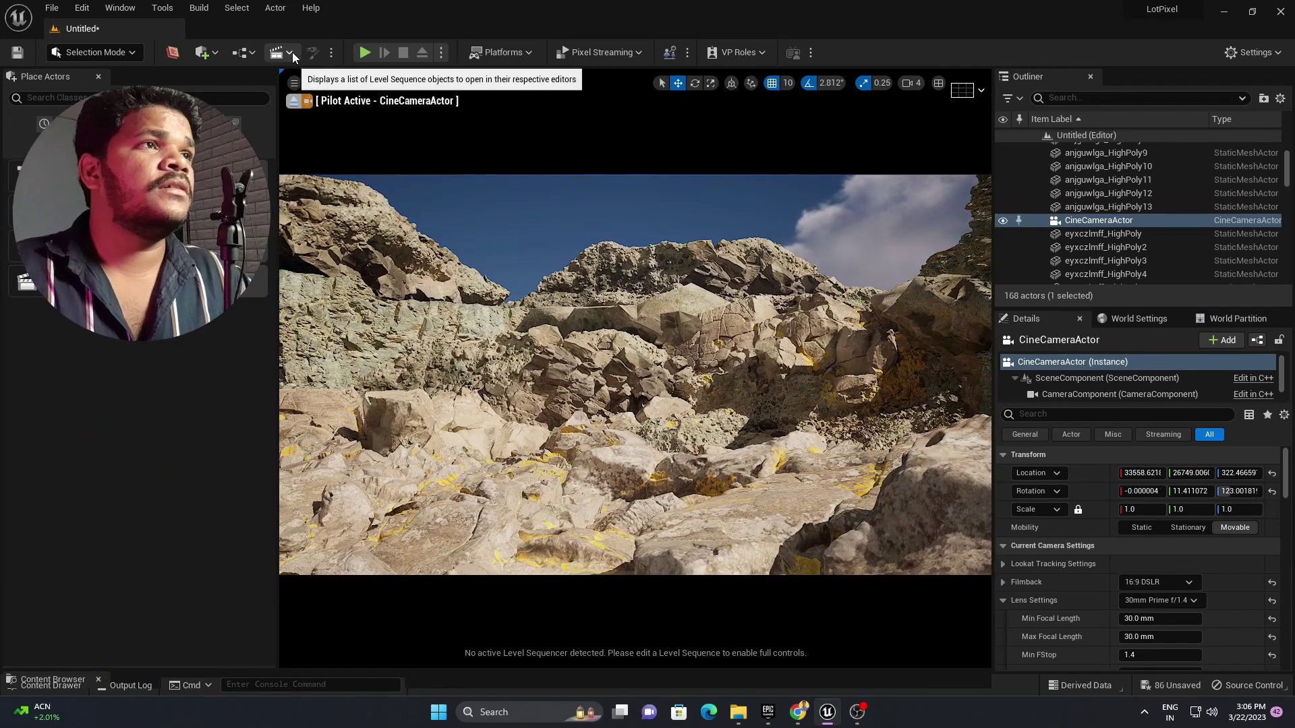
Add a level sequence and save it as NewLevelSequence in the Content folder.
click(289, 52)
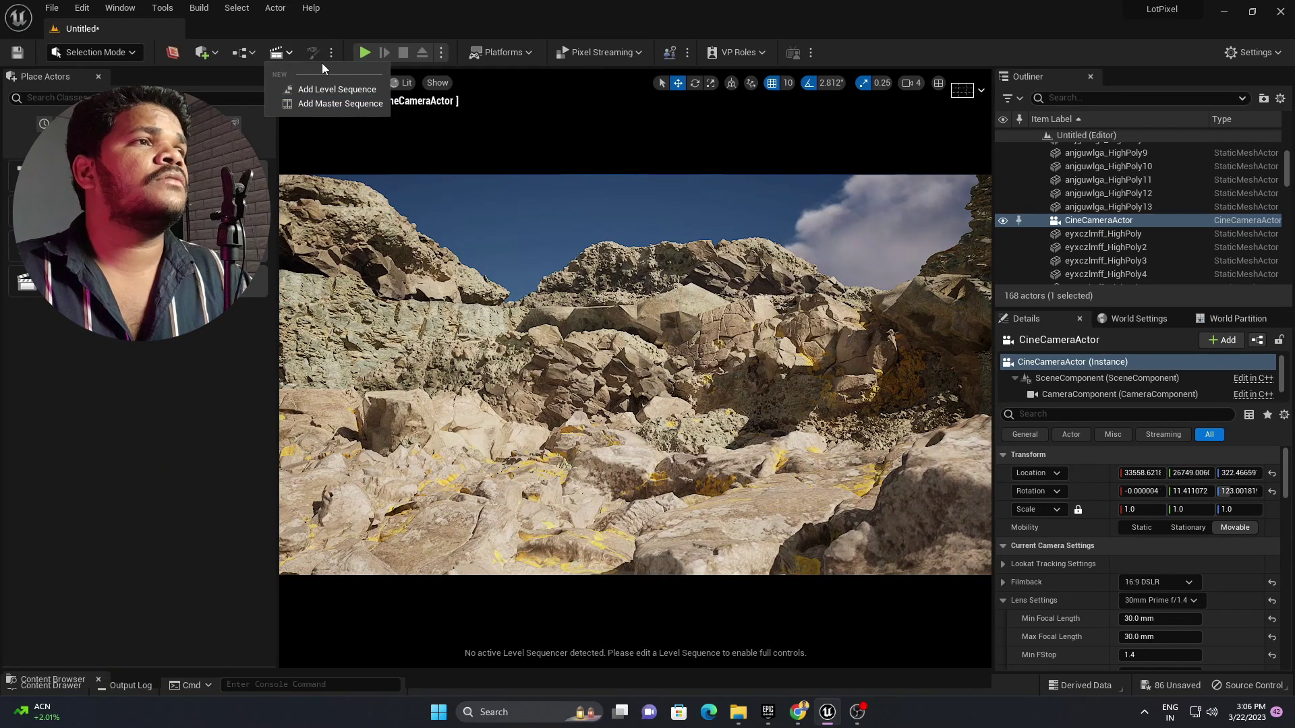
click(300, 91)
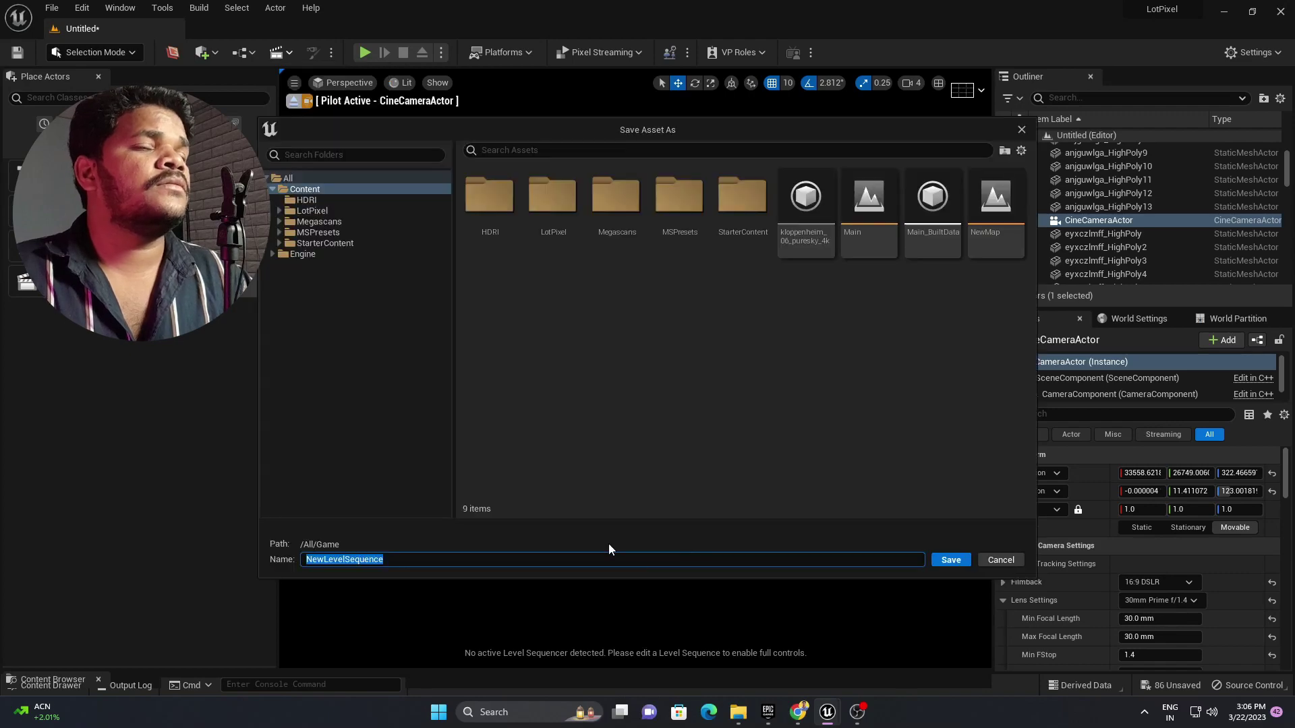
click(951, 560)
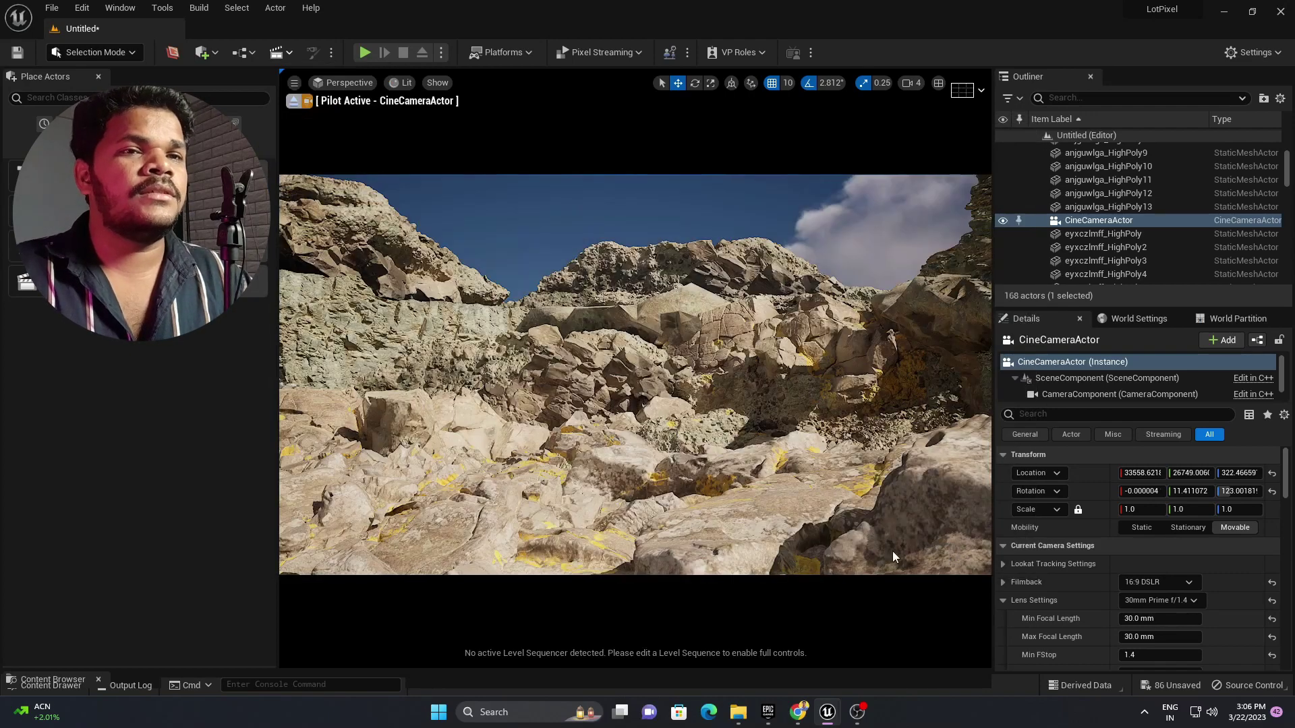
Add the CineCameraActor to NewLevelSequence as a track with a camera cut and show its component tracks.
scroll(1131, 204, up, 5)
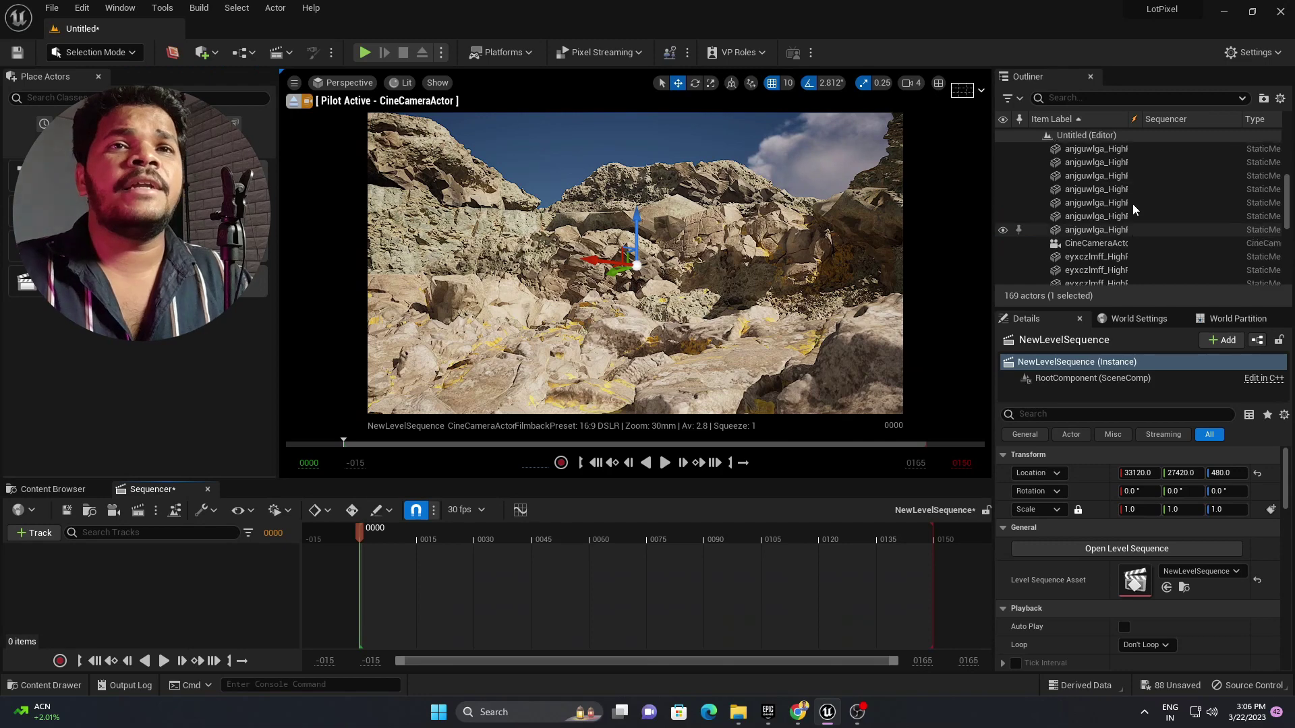
drag(1098, 221, 432, 577)
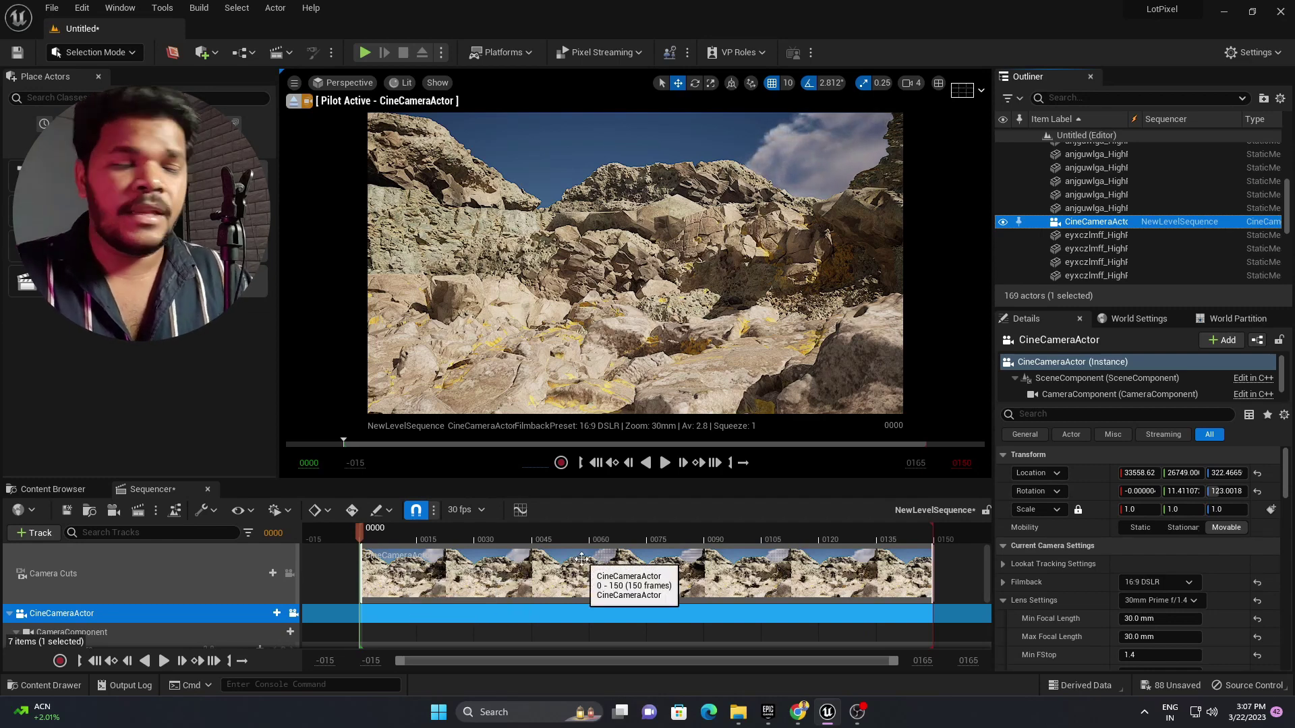
scroll(456, 560, down, 2)
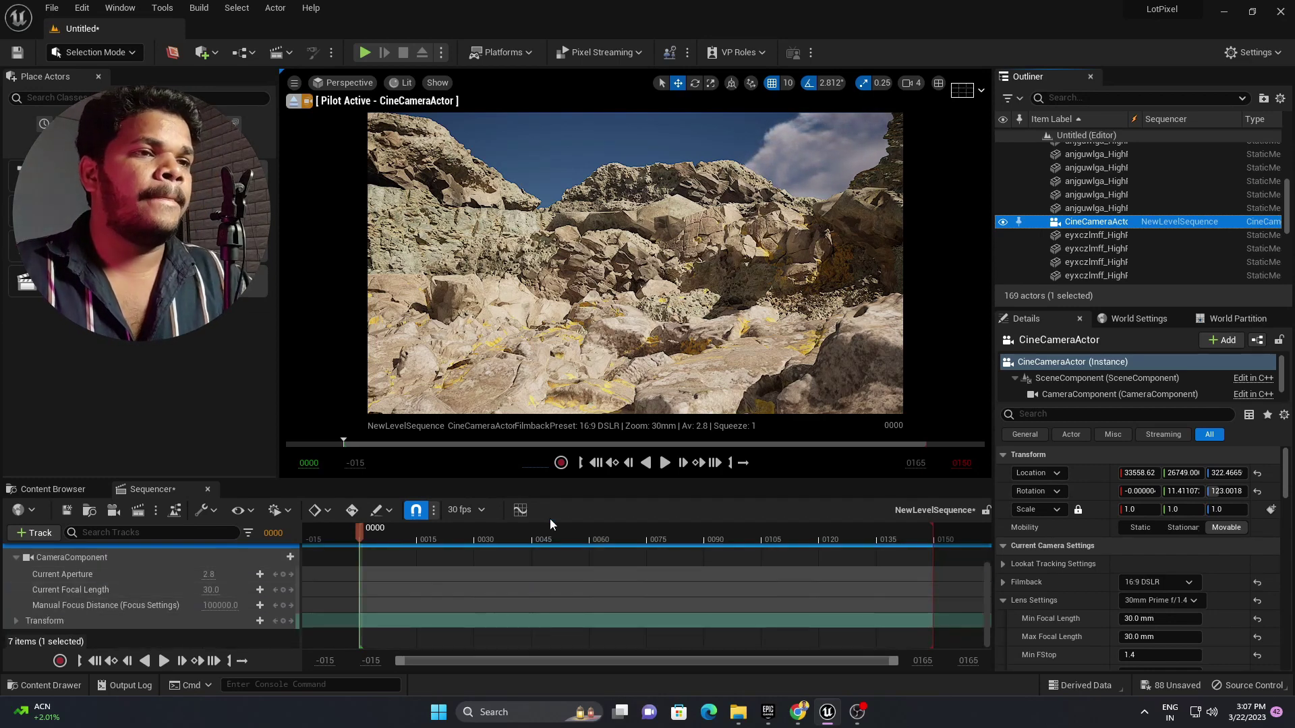
Reframe the cine camera at about X 33511, Y 26810, Z 231 and key its transform at frame 0.
middle_drag(675, 303, 737, 381)
drag(687, 313, 682, 292)
middle_drag(687, 313, 656, 303)
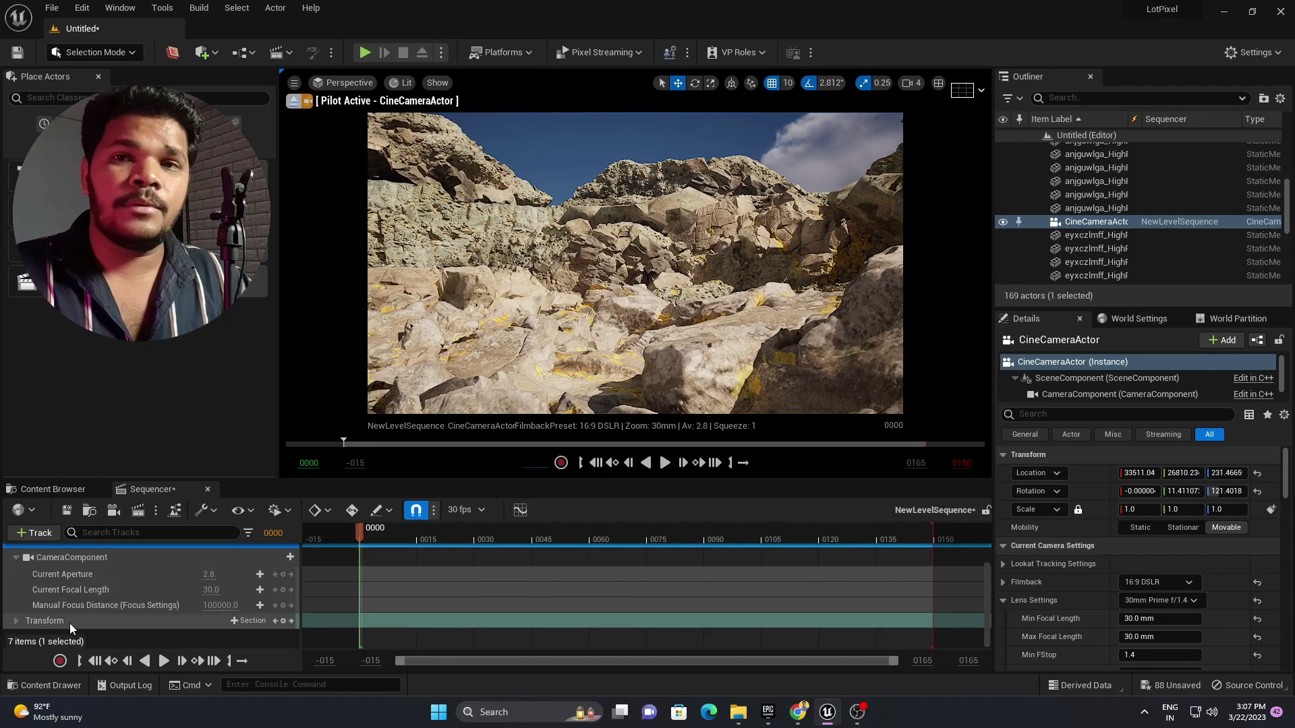
click(283, 621)
At frame 149, move and turn the cine camera to about X 35107, Y 28070, Z 217 and key its transform.
click(215, 662)
key(a)
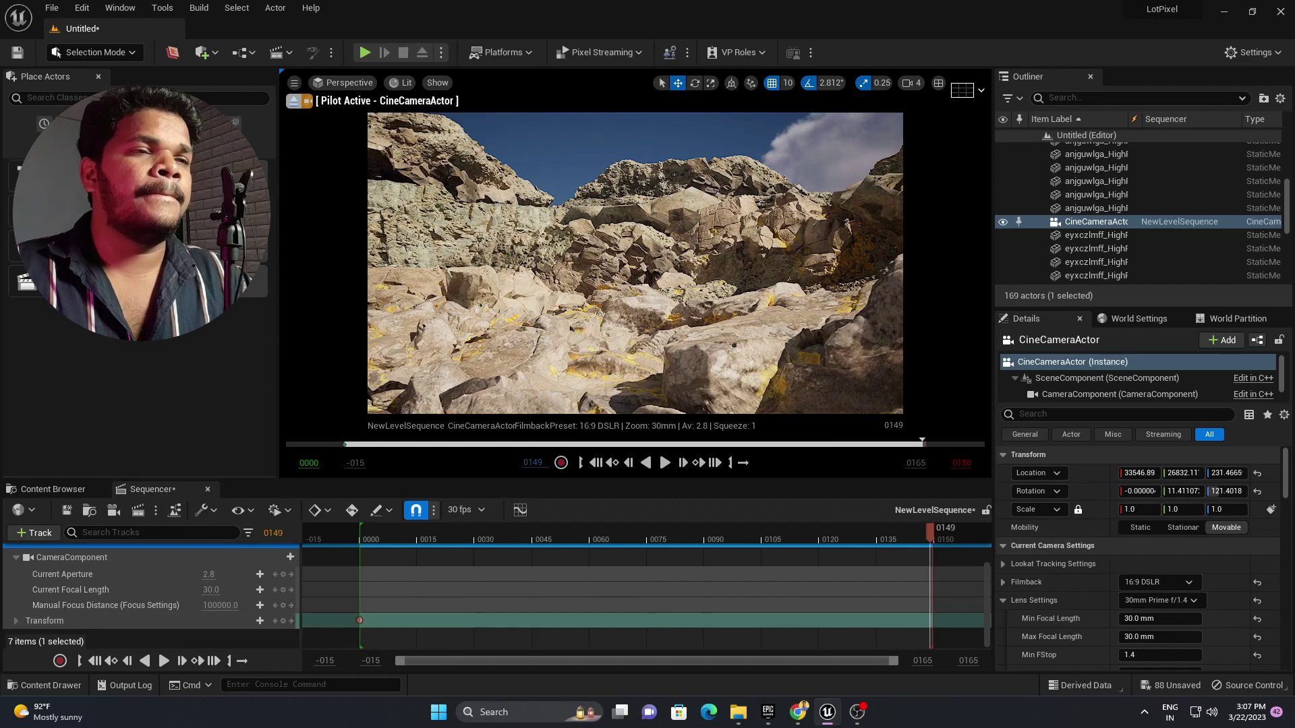
middle_drag(635, 263, 405, 247)
right_drag(635, 263, 677, 252)
right_drag(708, 366, 707, 366)
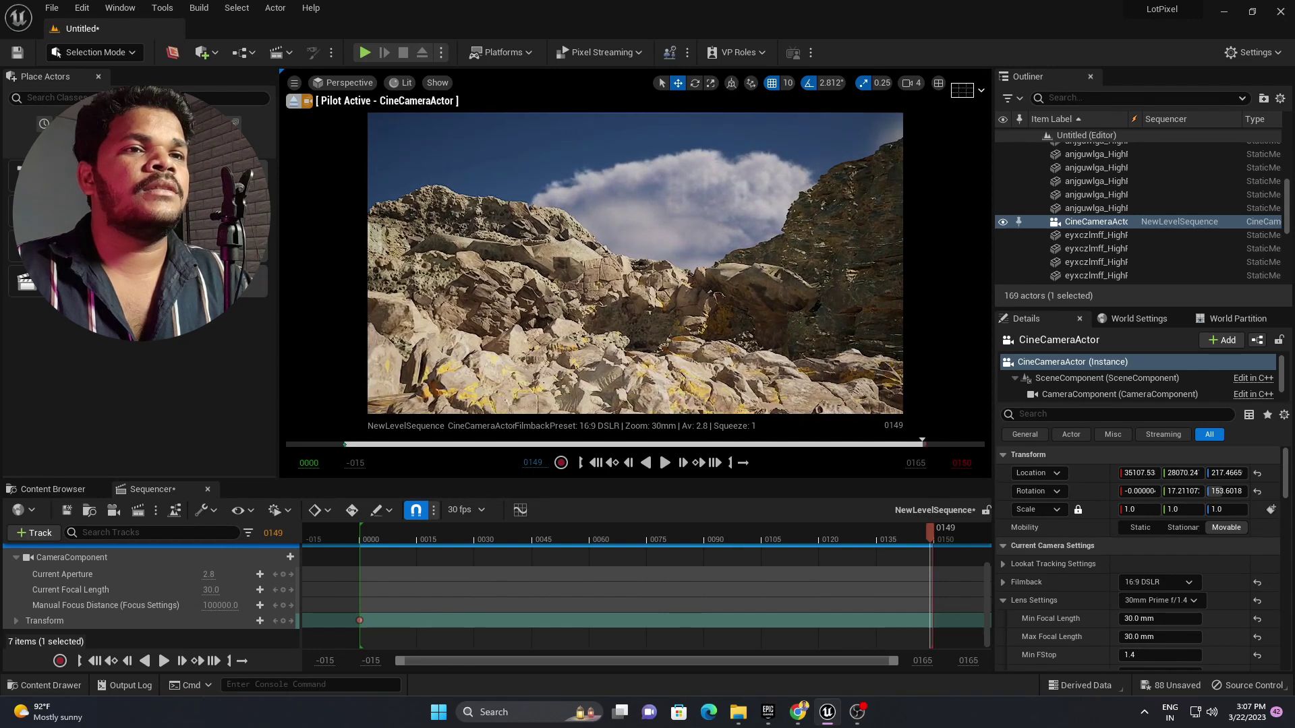
click(283, 621)
Set both camera transform keyframes to linear interpolation and play the sequence from the start.
drag(321, 587, 991, 645)
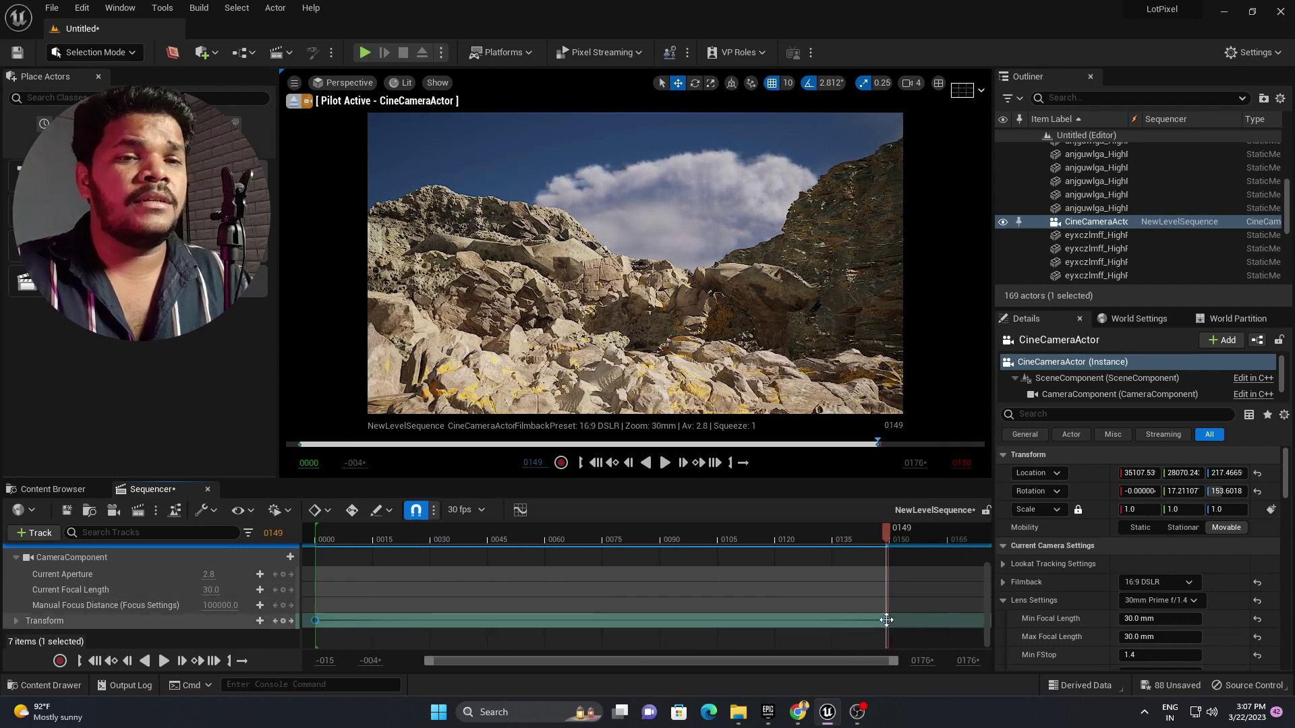
right_click(886, 620)
click(950, 516)
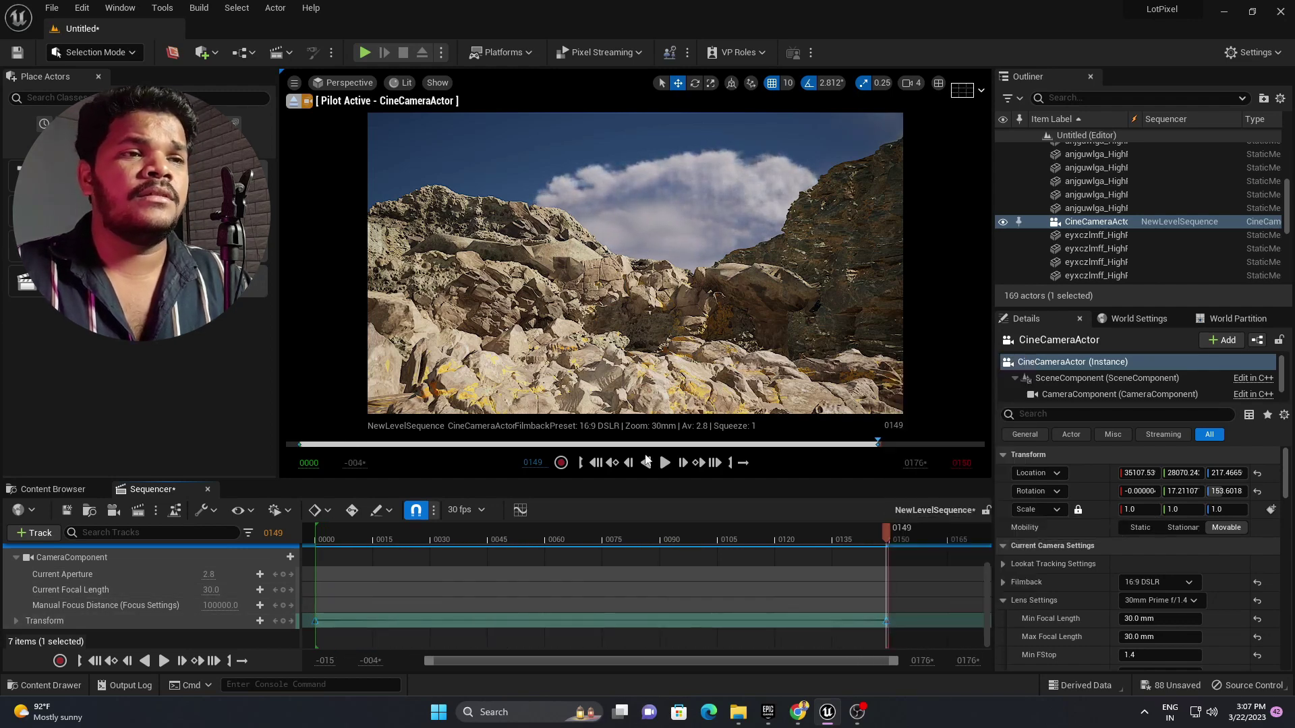
click(594, 464)
click(665, 464)
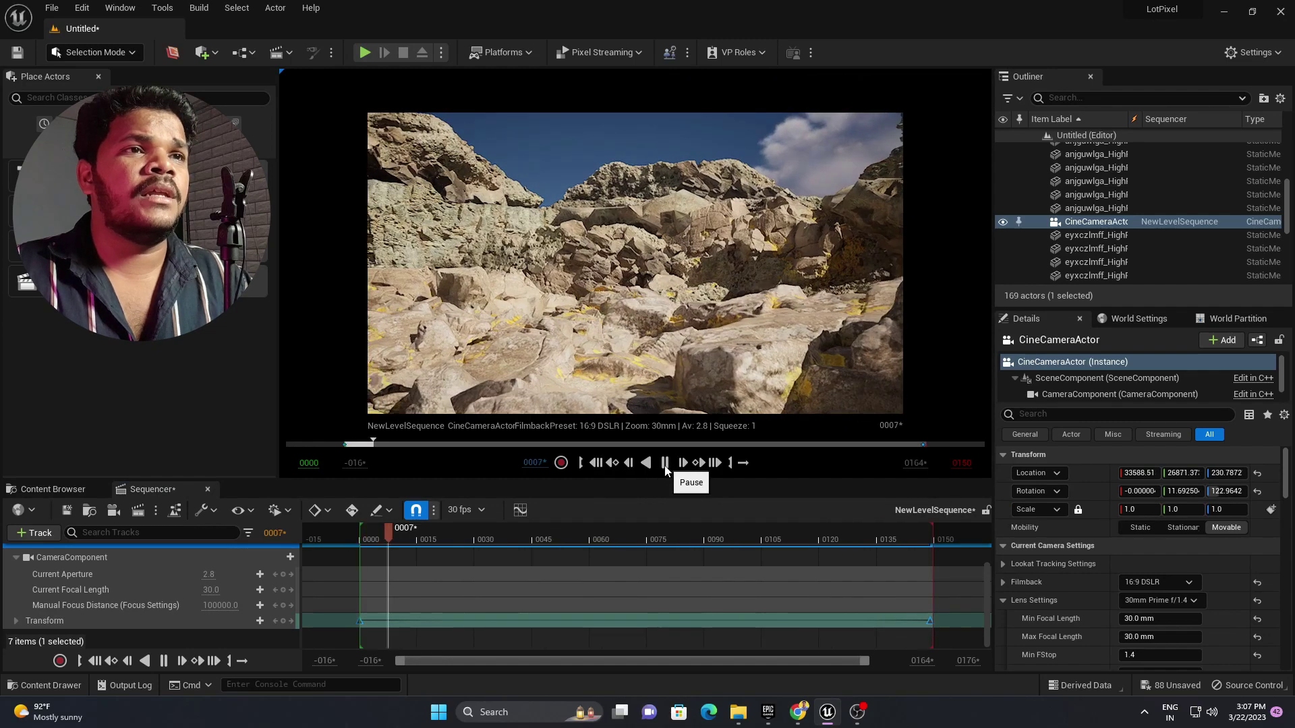